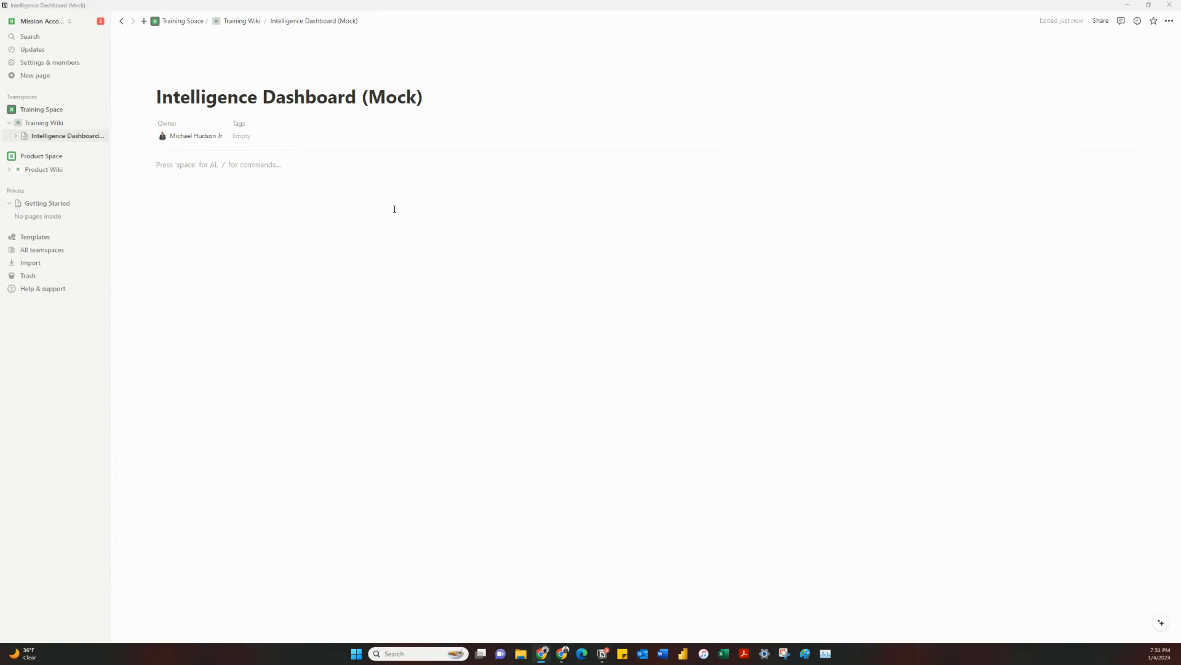
- Insert an inline database in the Intelligence Dashboard (Mock) page and title it Information Database
{"action": "left_click", "coordinate": [304, 179]}
{"action": "type", "text": "/inline"}
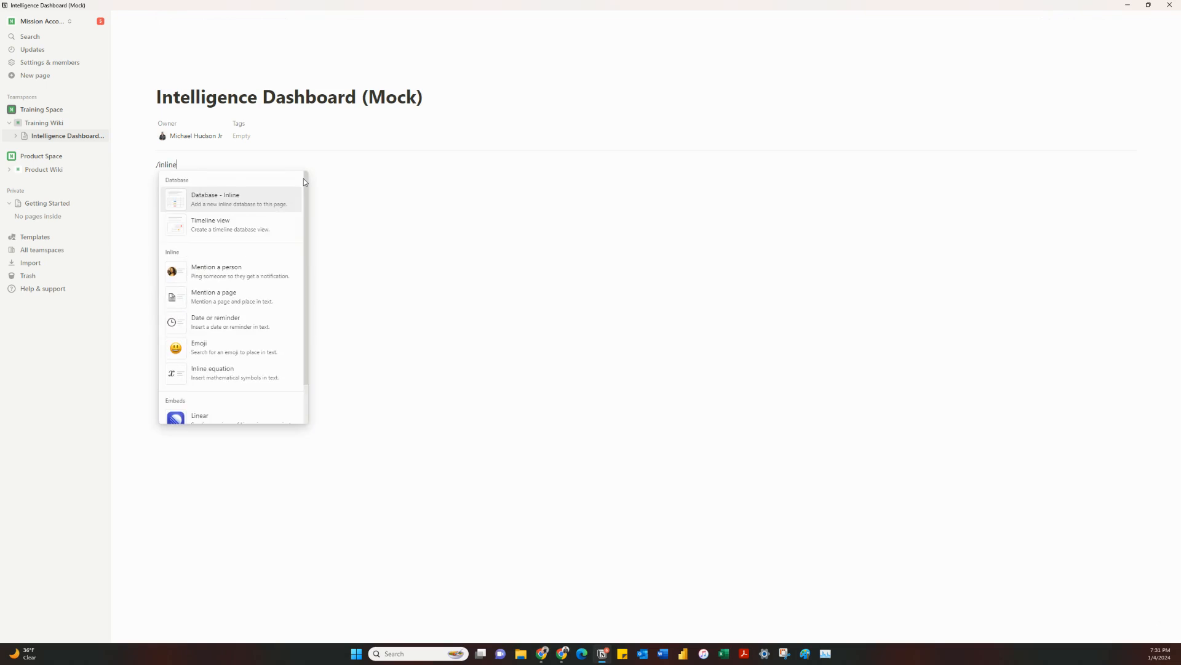
{"action": "key", "text": "Return"}
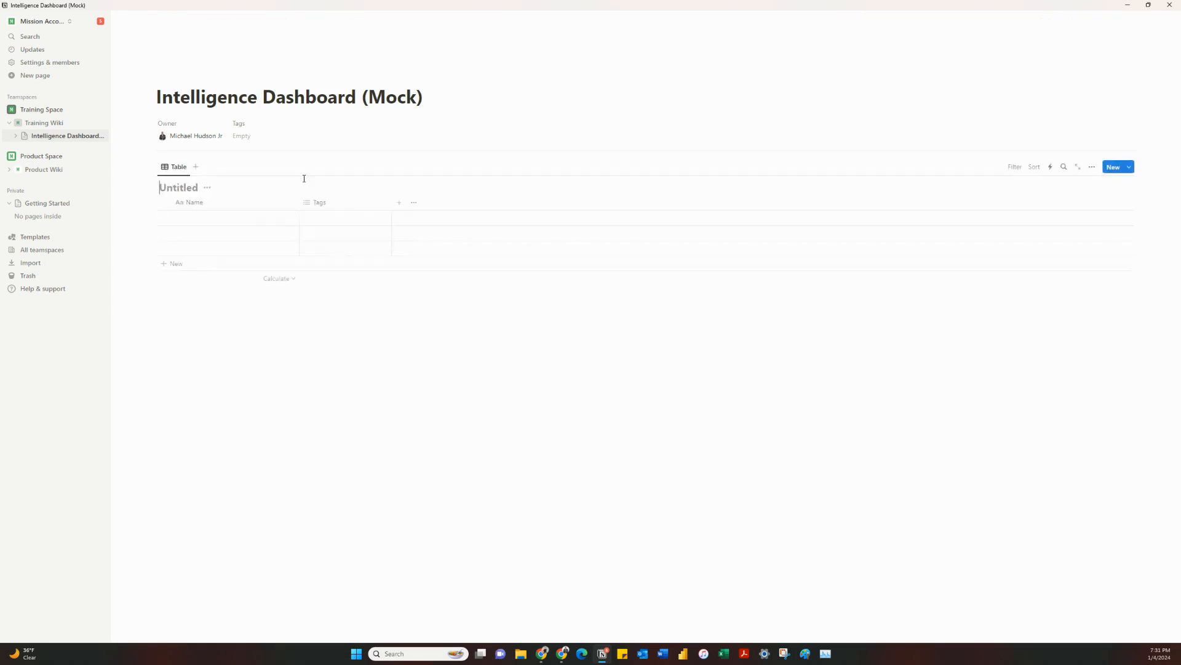
{"action": "type", "text": "Information Database"}
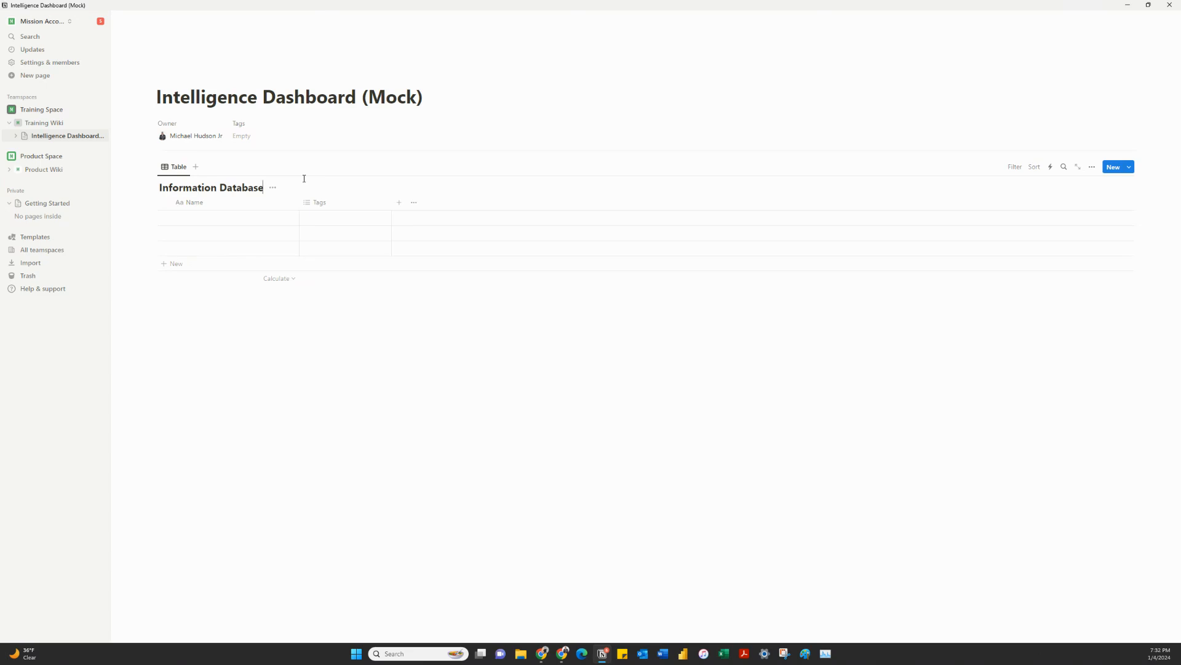
- Switch to Chrome and save the AP News national debt article to the Information Database with the Notion web clipper
{"action": "left_click", "coordinate": [562, 653]}
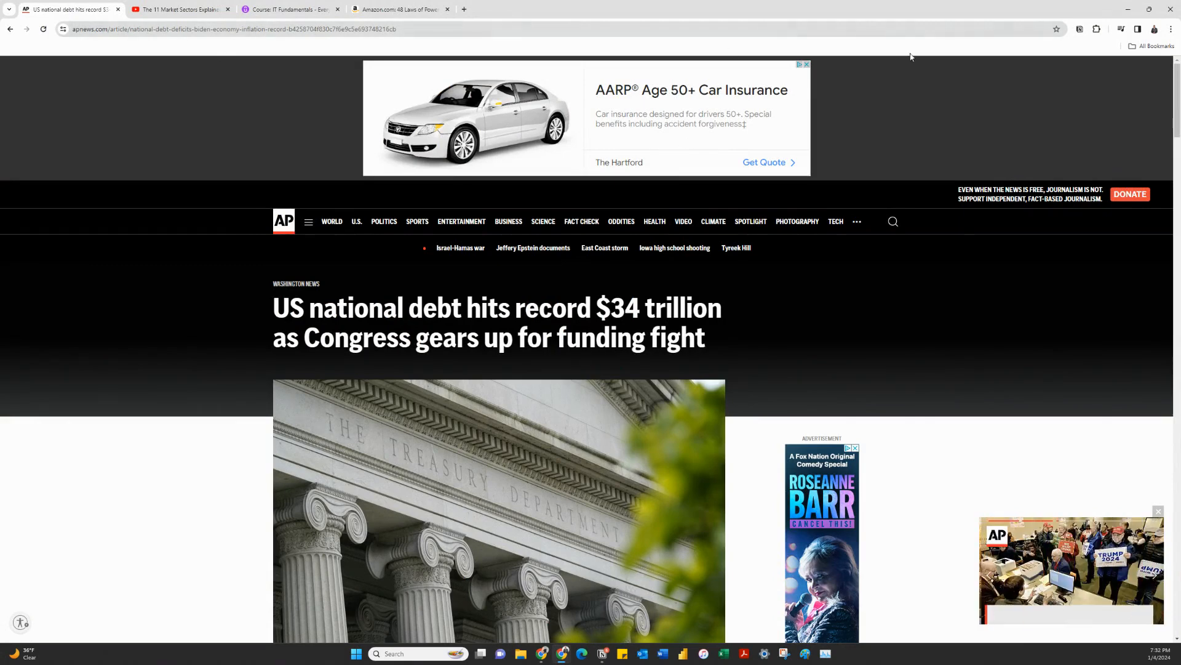
{"action": "left_click", "coordinate": [1080, 30]}
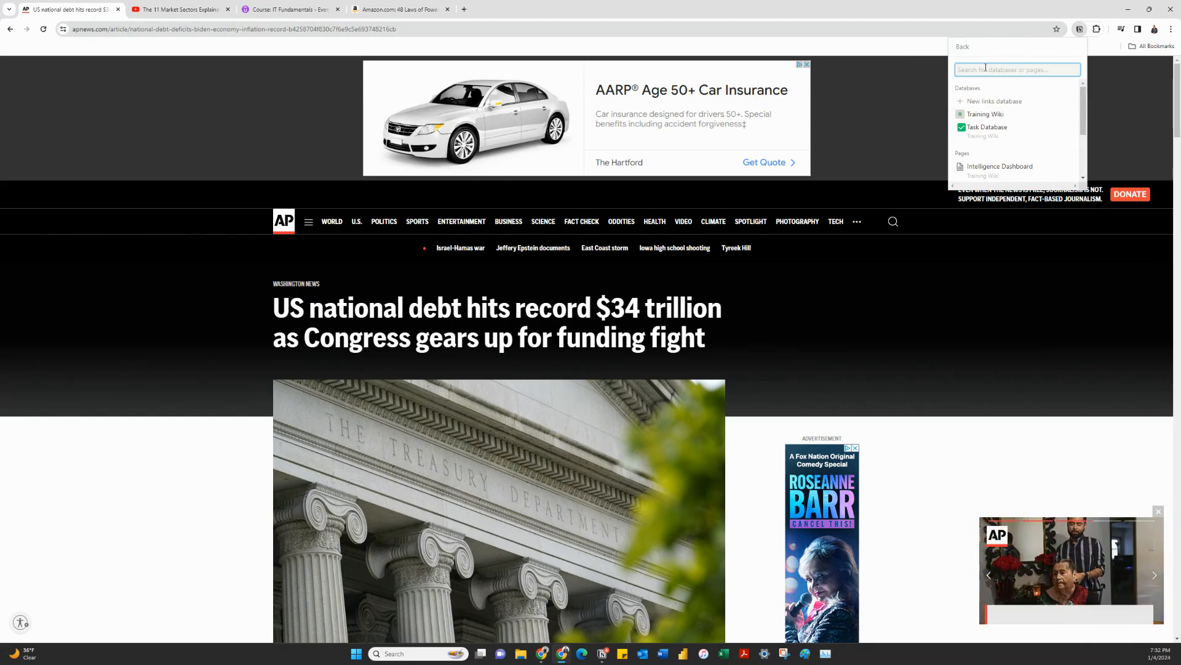
{"action": "type", "text": "info"}
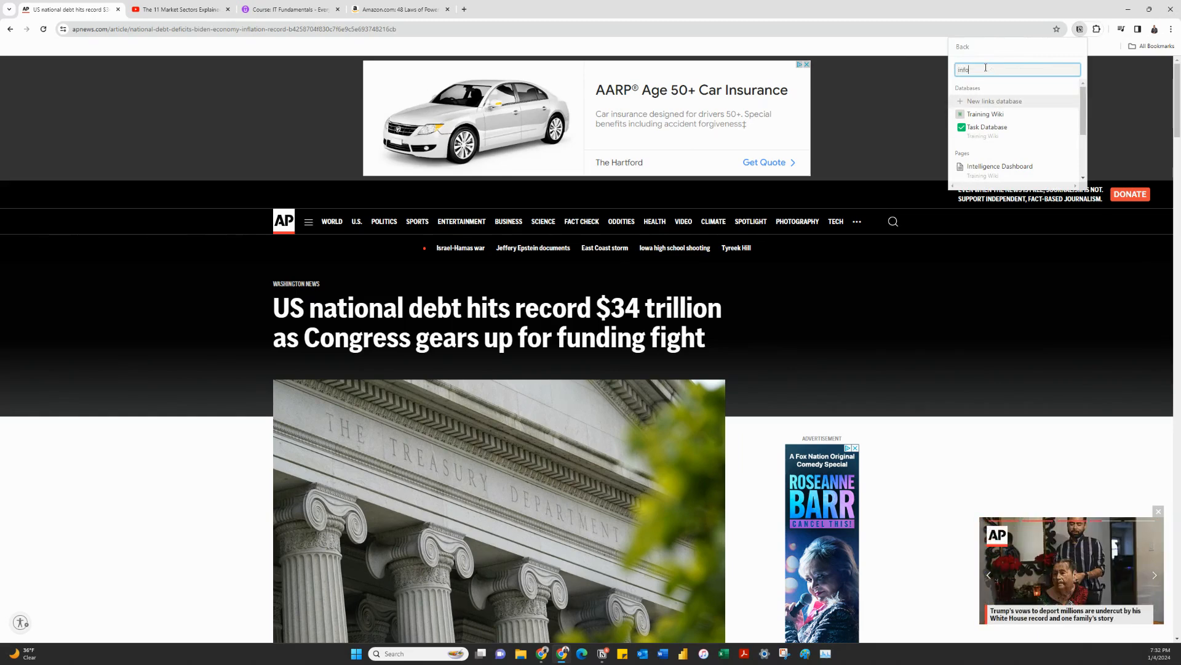
{"action": "type", "text": "rmation"}
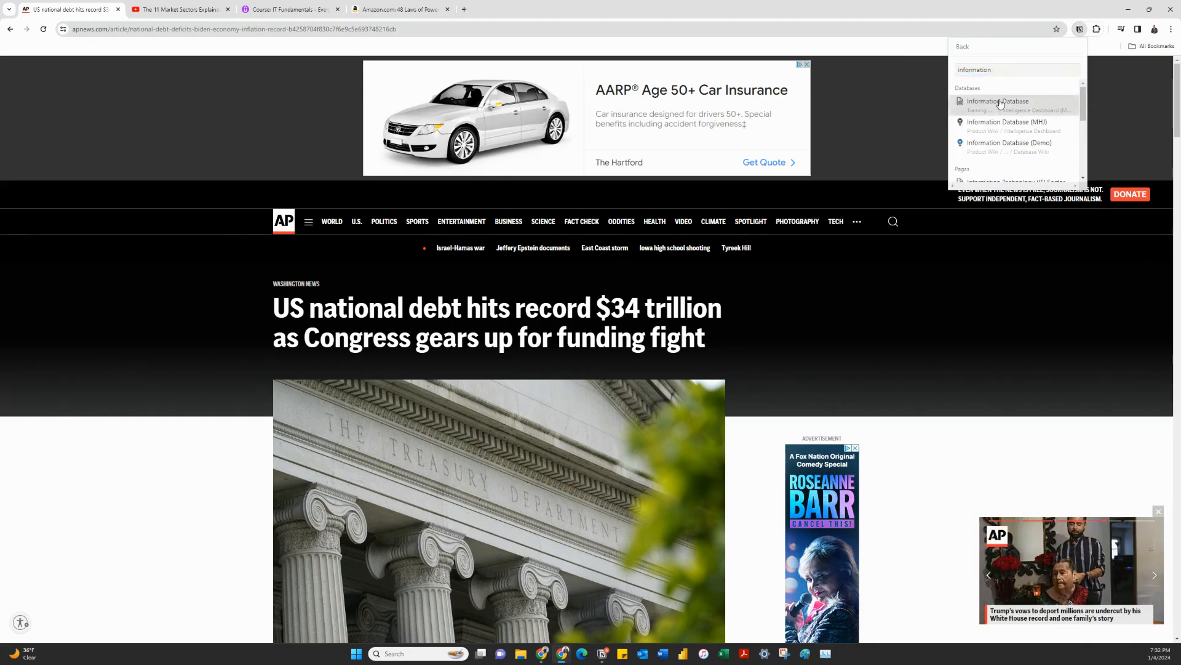
{"action": "left_click", "coordinate": [1000, 103]}
{"action": "left_click", "coordinate": [971, 87]}
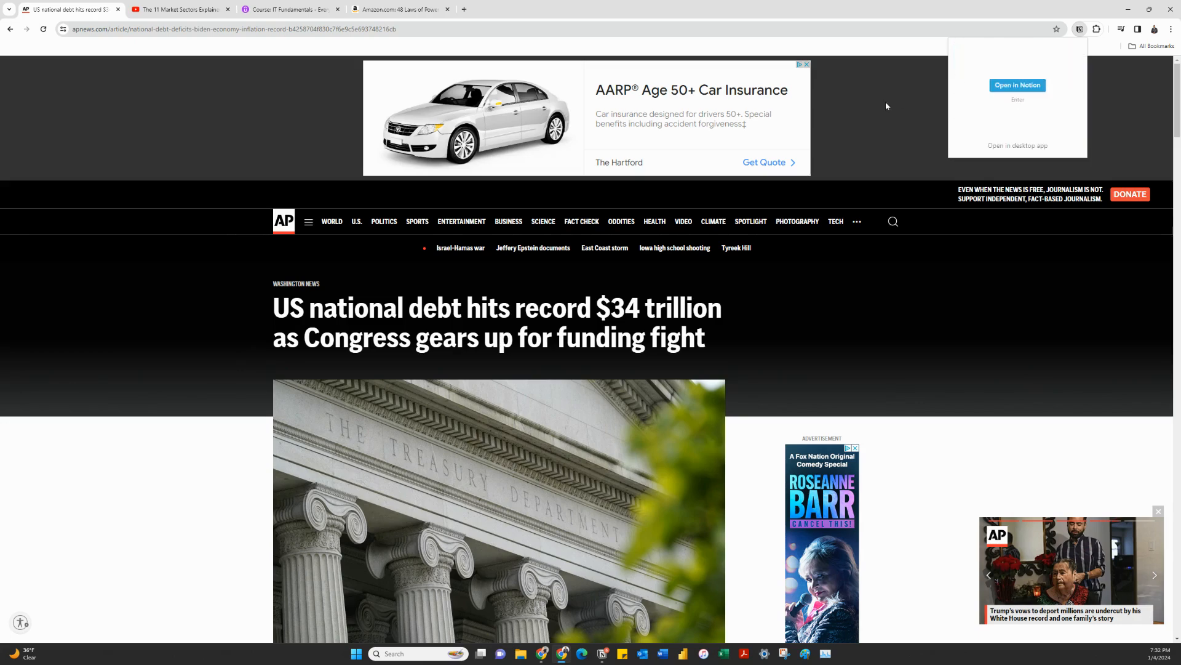
- Clip the YouTube video The 11 Market Sectors Explained to the Information Database
{"action": "key", "text": "ctrl+Tab"}
{"action": "left_click", "coordinate": [1080, 29]}
{"action": "left_click", "coordinate": [1031, 109]}
{"action": "left_click", "coordinate": [1007, 106]}
{"action": "left_click", "coordinate": [976, 87]}
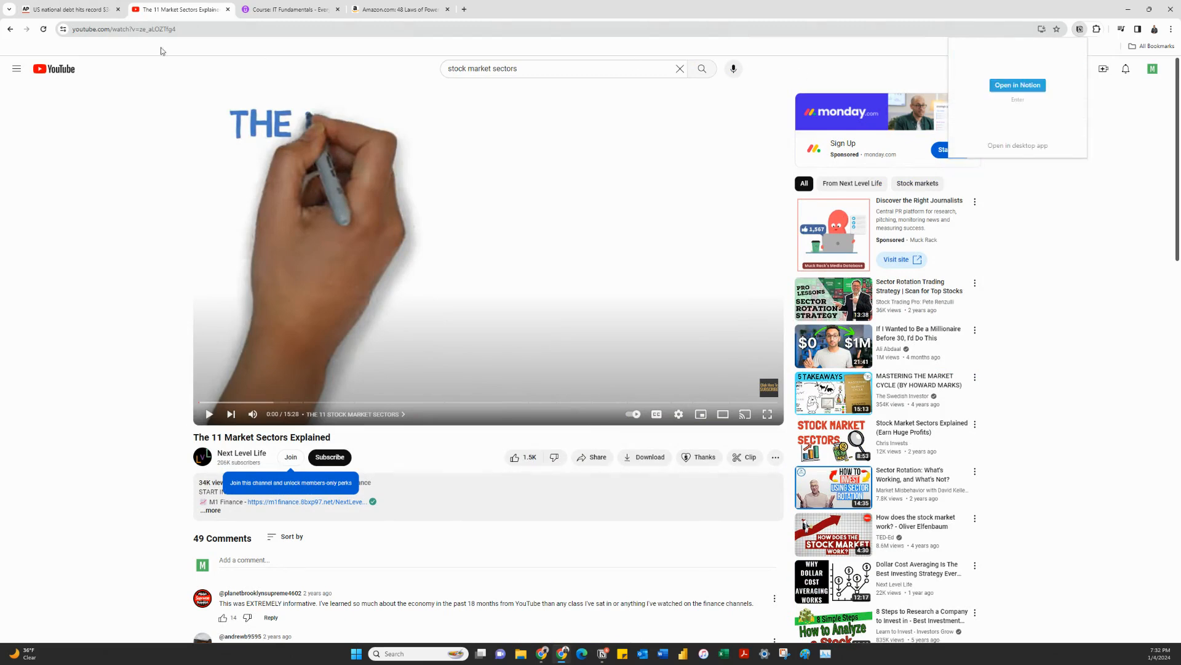
- Clip the Udemy course page IT Fundamentals to the Information Database
{"action": "key", "text": "ctrl+Tab"}
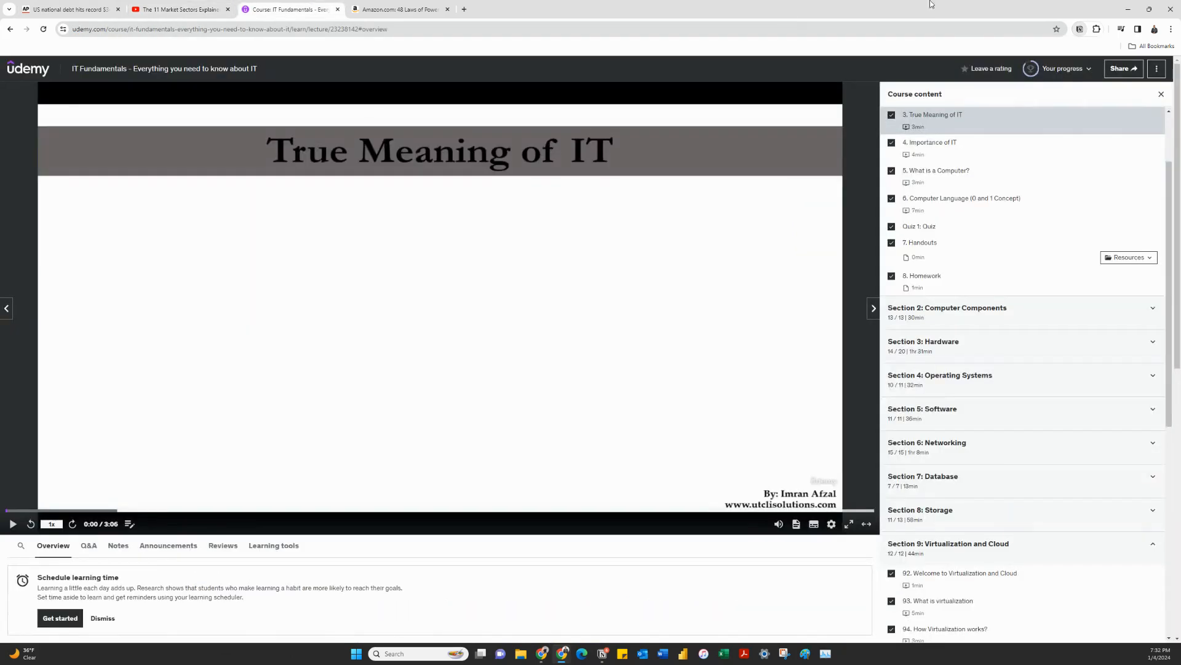
{"action": "left_click", "coordinate": [1079, 30]}
{"action": "left_click", "coordinate": [1031, 109]}
{"action": "left_click", "coordinate": [1008, 102]}
{"action": "left_click", "coordinate": [977, 87]}
- Clip the Amazon audiobook page for 48 Laws of Power to the Information Database
{"action": "left_click", "coordinate": [404, 10]}
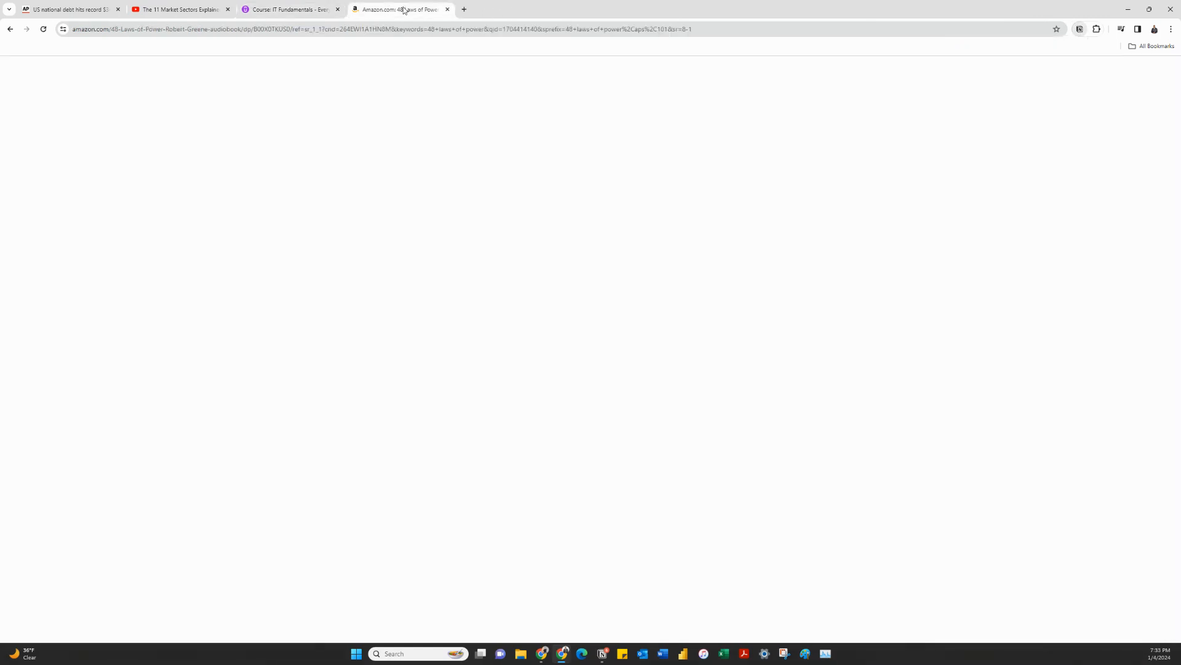
{"action": "left_click", "coordinate": [1080, 30]}
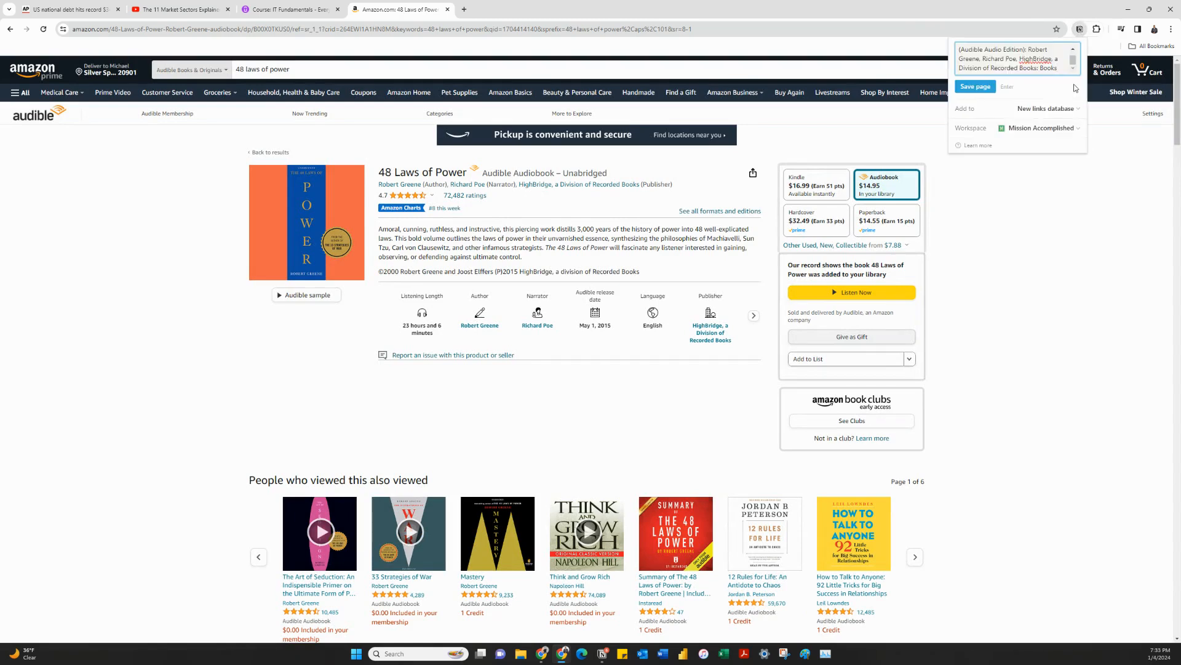
{"action": "left_click", "coordinate": [1046, 108]}
{"action": "left_click", "coordinate": [1007, 104]}
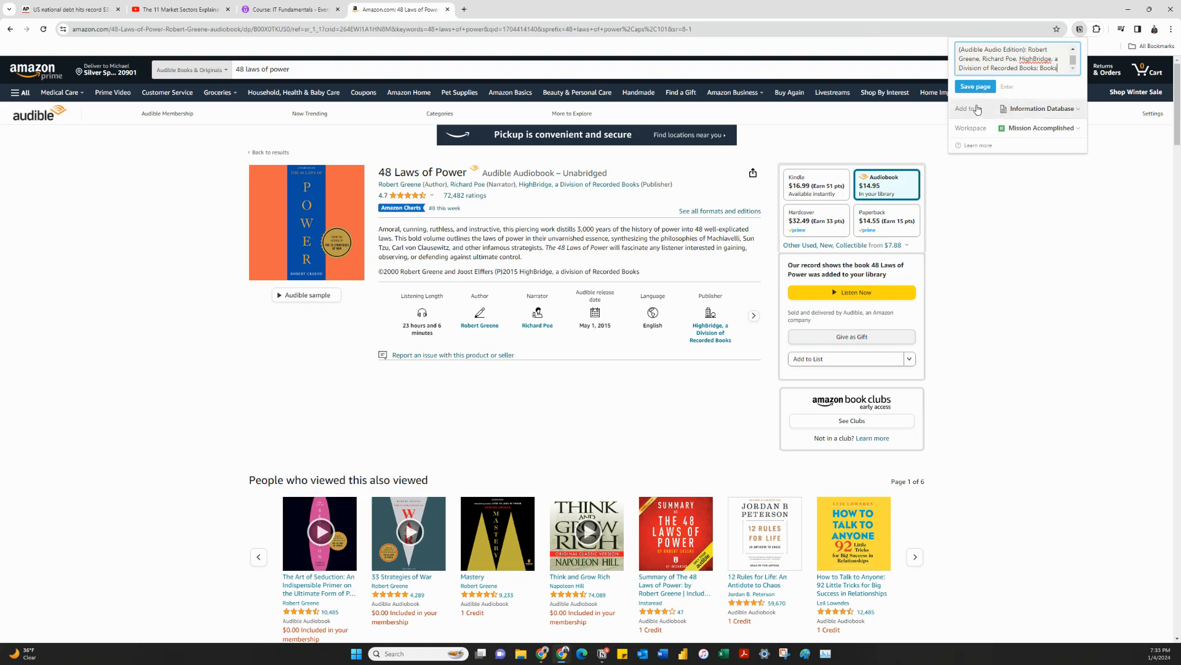
{"action": "left_click", "coordinate": [968, 87]}
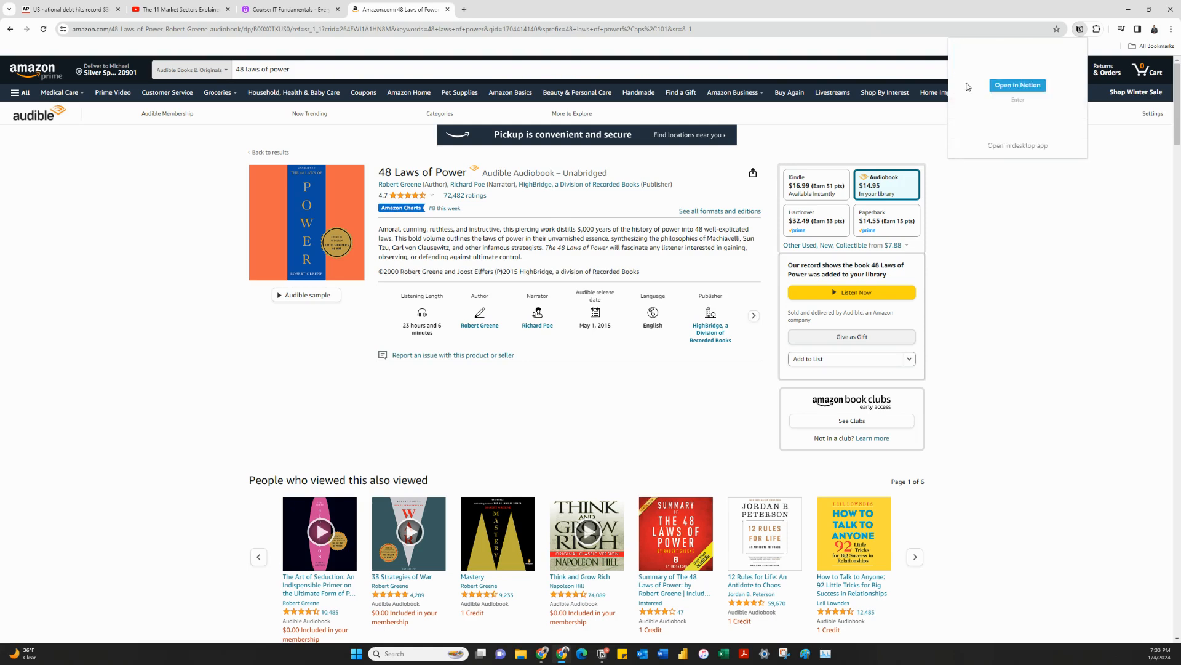
- Switch back to Notion and check the clipped entries in the Information Database table
{"action": "left_click", "coordinate": [603, 653]}
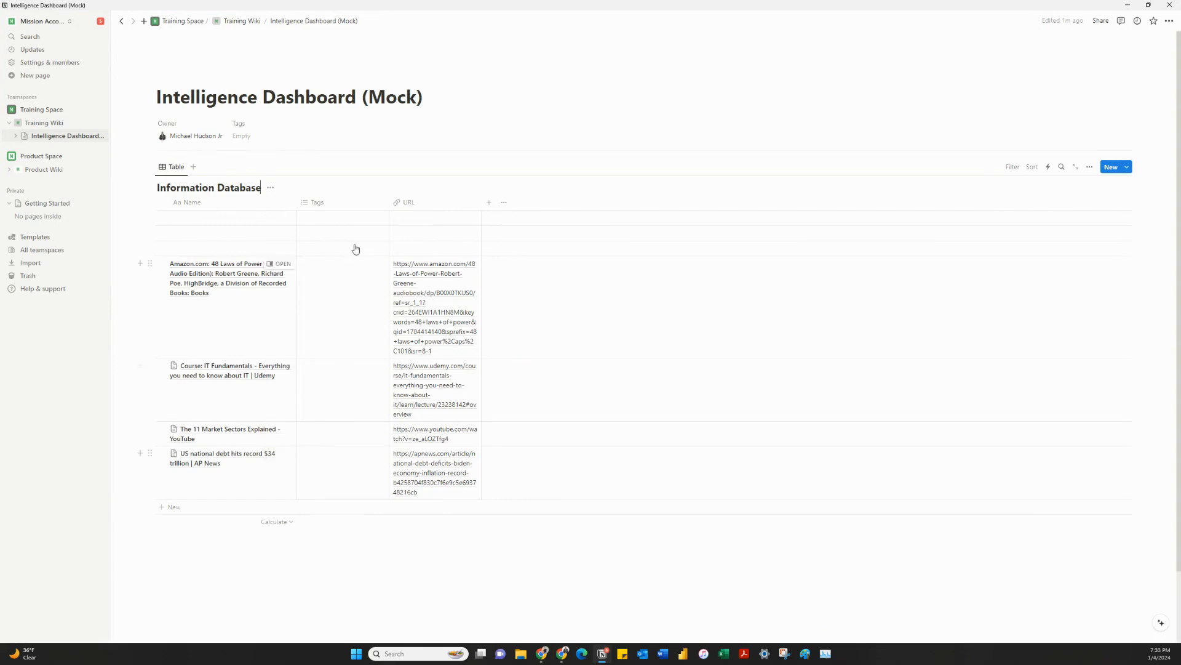
{"action": "left_click", "coordinate": [328, 556]}
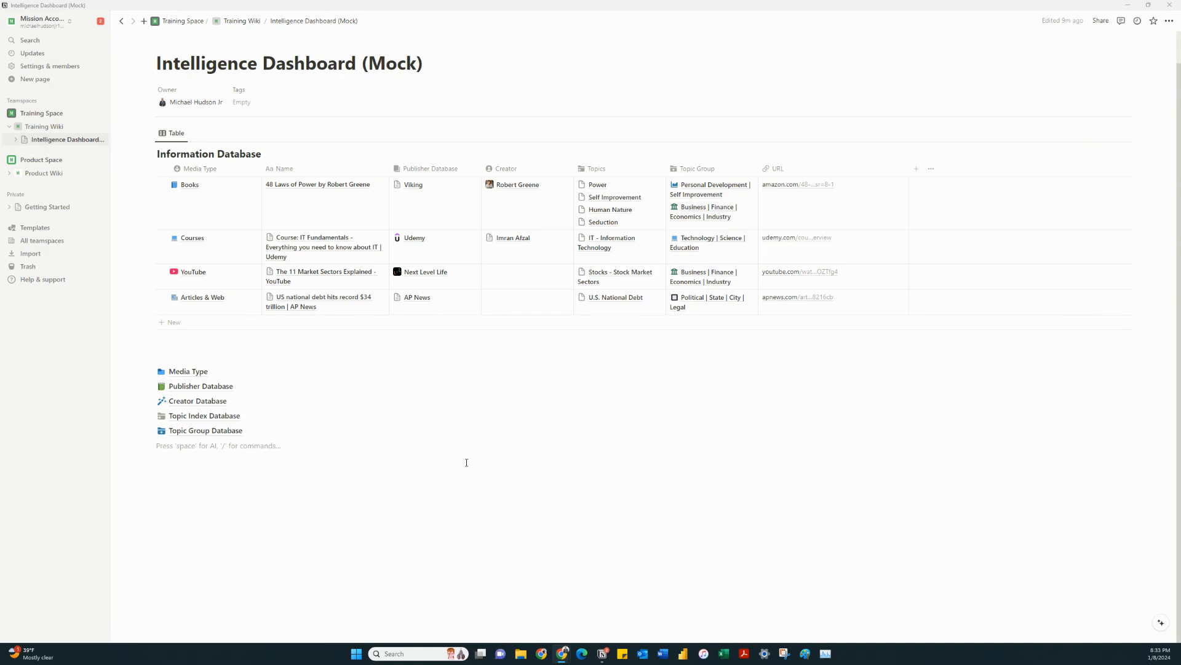
- Examine the linked media type of the Books row and the linked publishers of the Books, YouTube and Articles & Web rows
{"action": "left_click", "coordinate": [209, 194]}
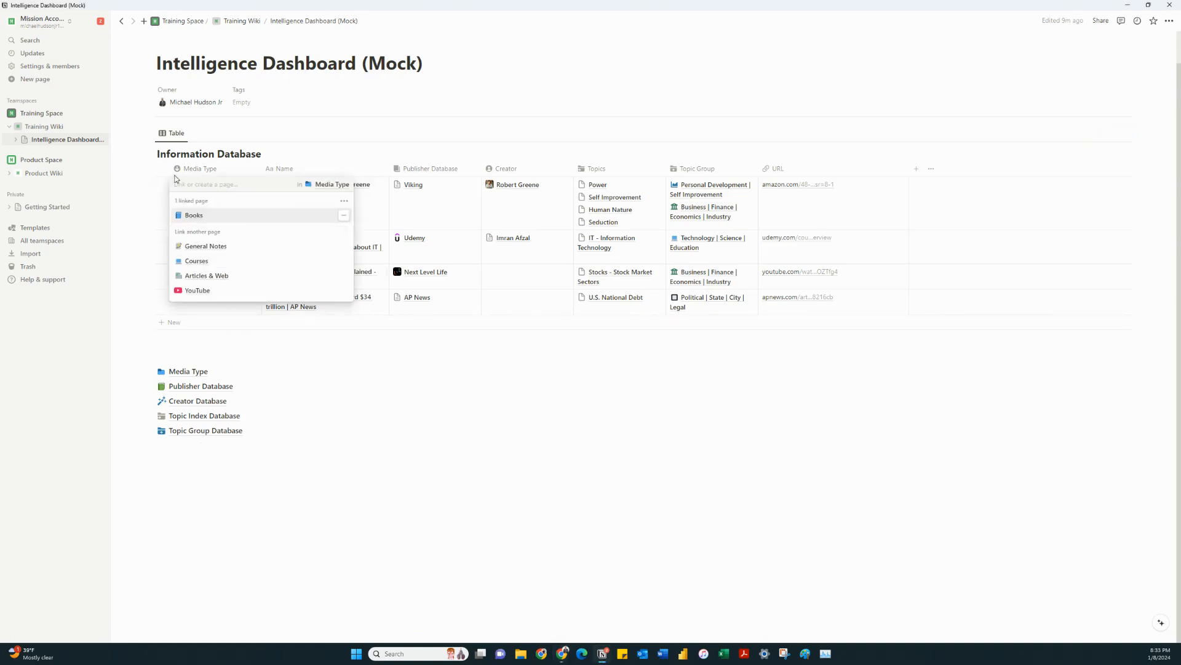
{"action": "key", "text": "Escape"}
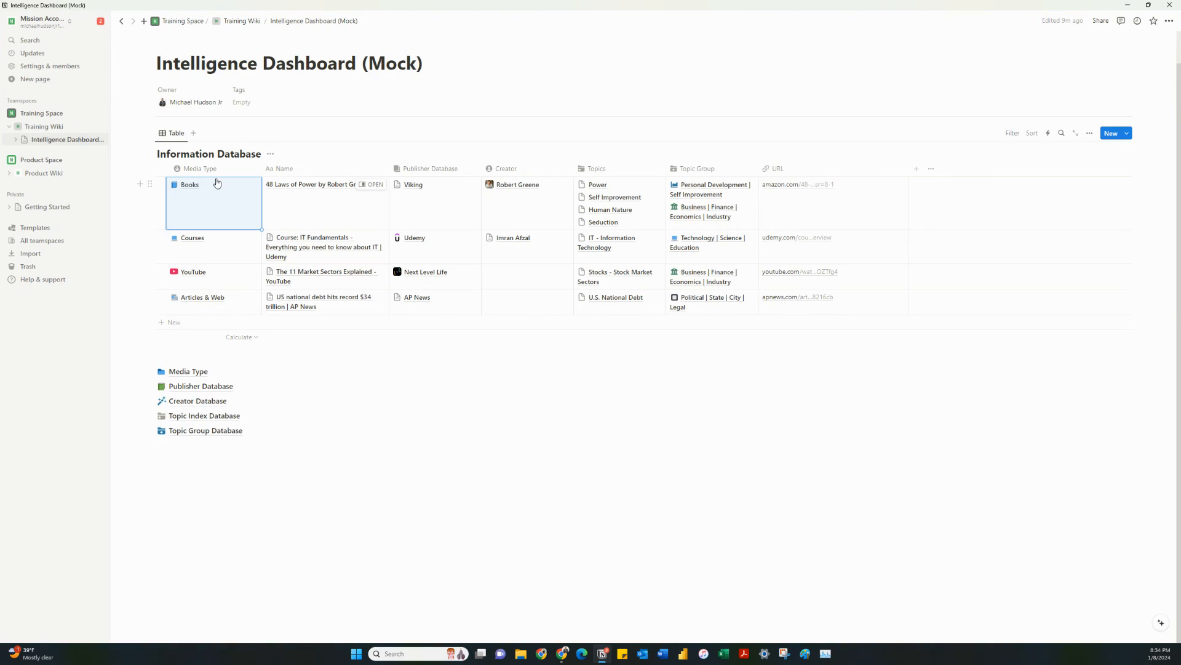
{"action": "left_click", "coordinate": [437, 206]}
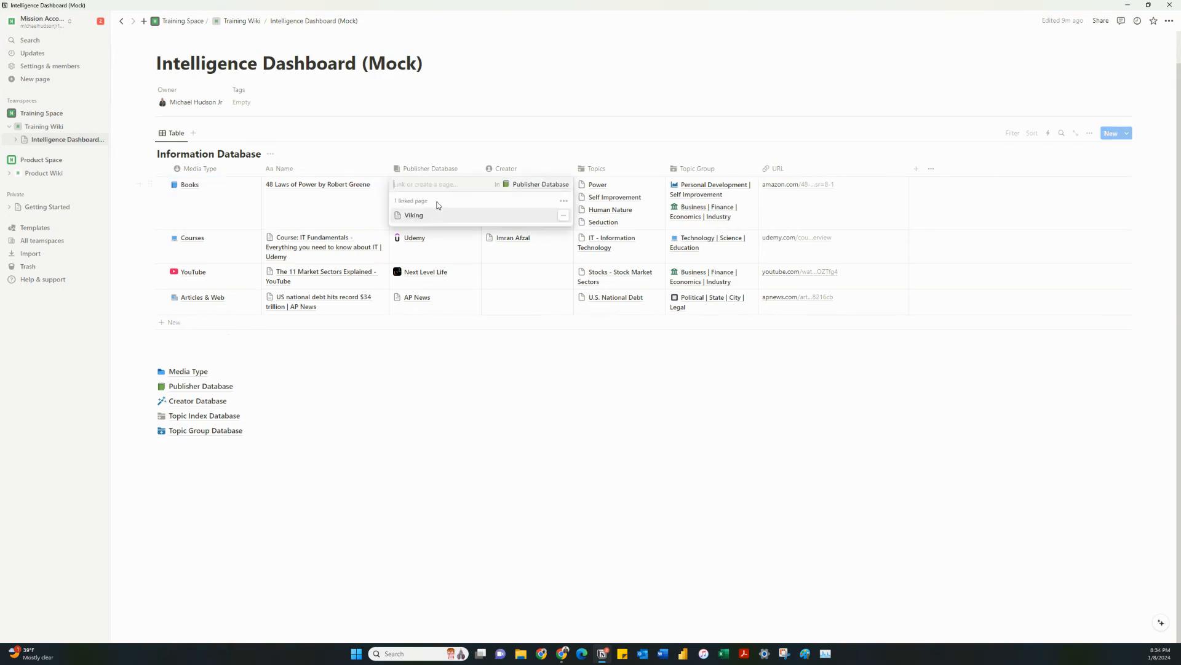
{"action": "key", "text": "Escape"}
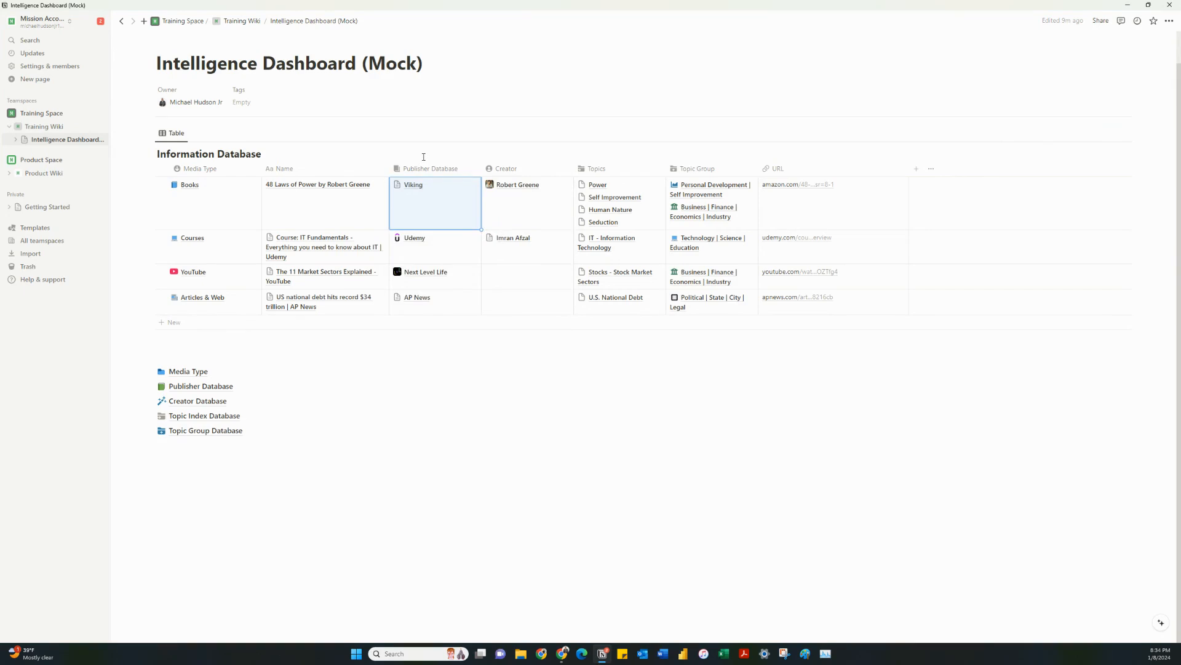
{"action": "left_click", "coordinate": [428, 200]}
{"action": "key", "text": "Escape"}
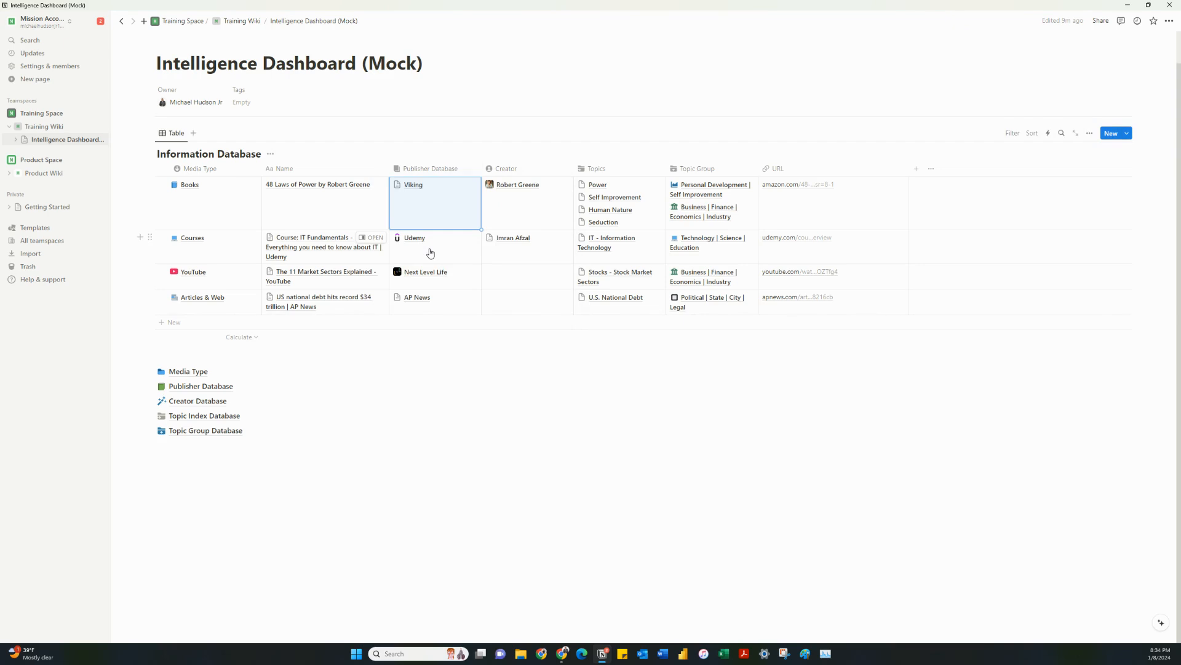
{"action": "left_click", "coordinate": [449, 282]}
{"action": "key", "text": "Escape"}
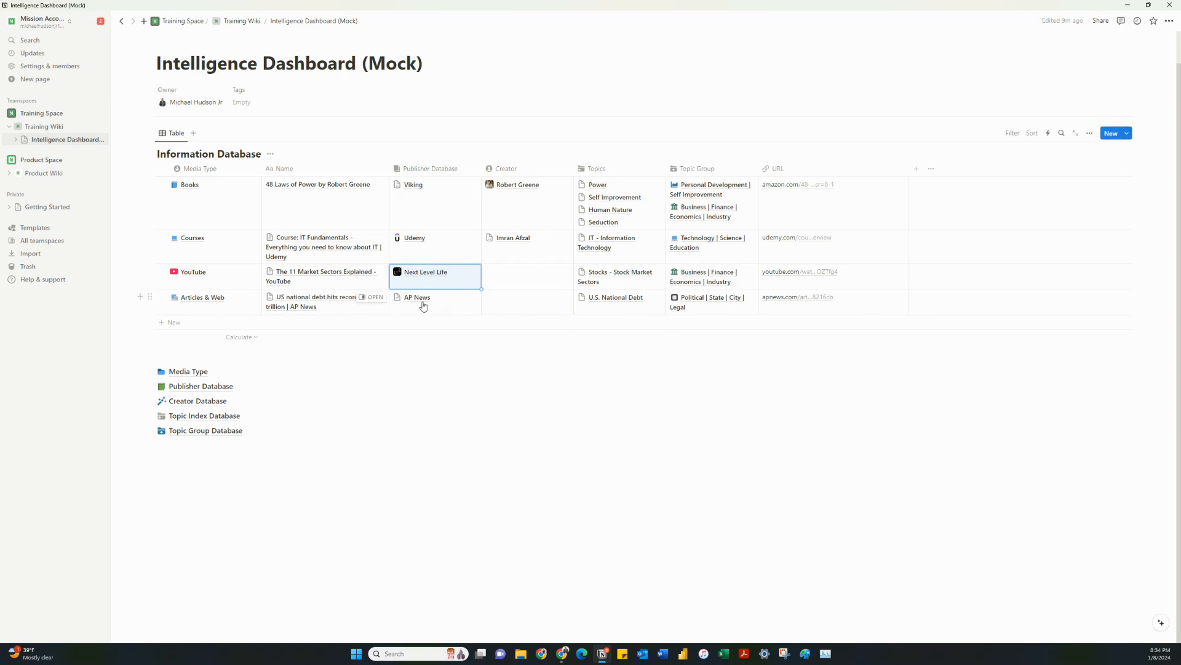
{"action": "left_click", "coordinate": [449, 308]}
{"action": "key", "text": "Escape"}
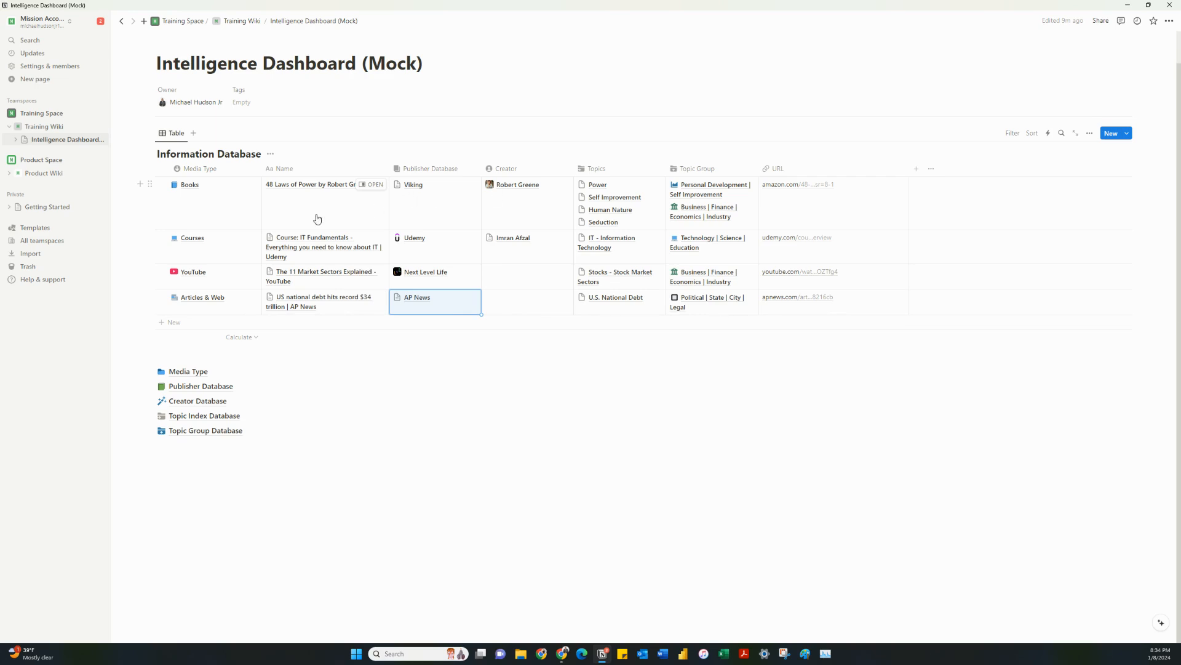
- Examine the Creator relation of the Books, Courses and YouTube rows
{"action": "left_click", "coordinate": [557, 211]}
{"action": "key", "text": "Escape"}
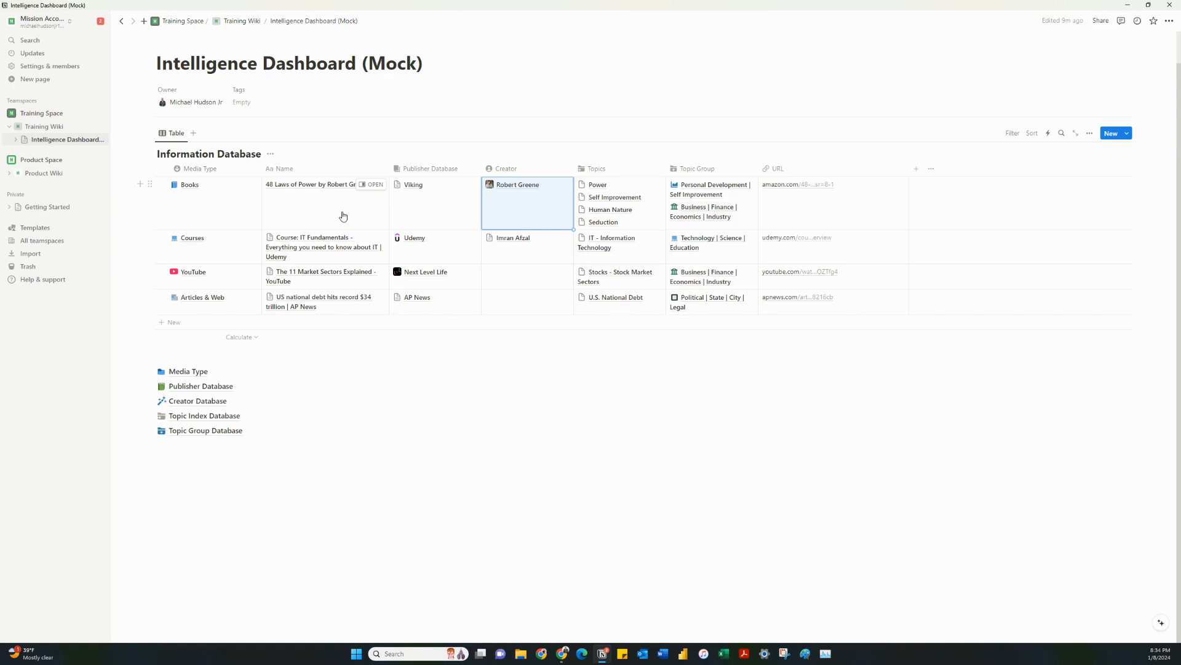
{"action": "left_click", "coordinate": [499, 255]}
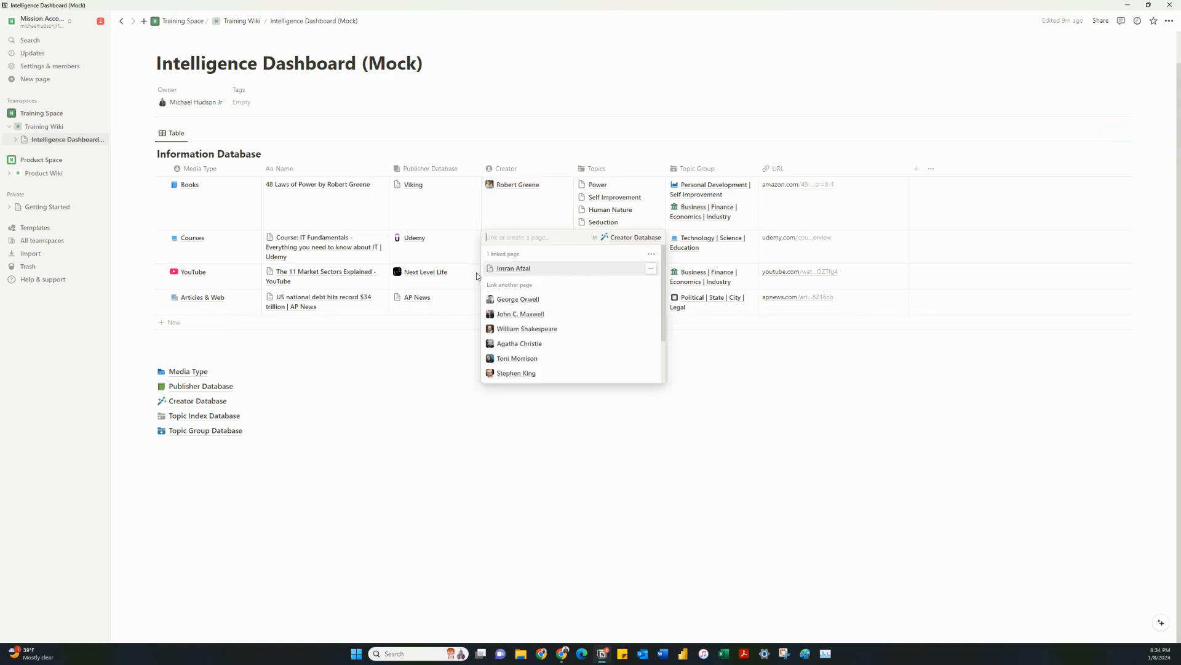
{"action": "key", "text": "Escape"}
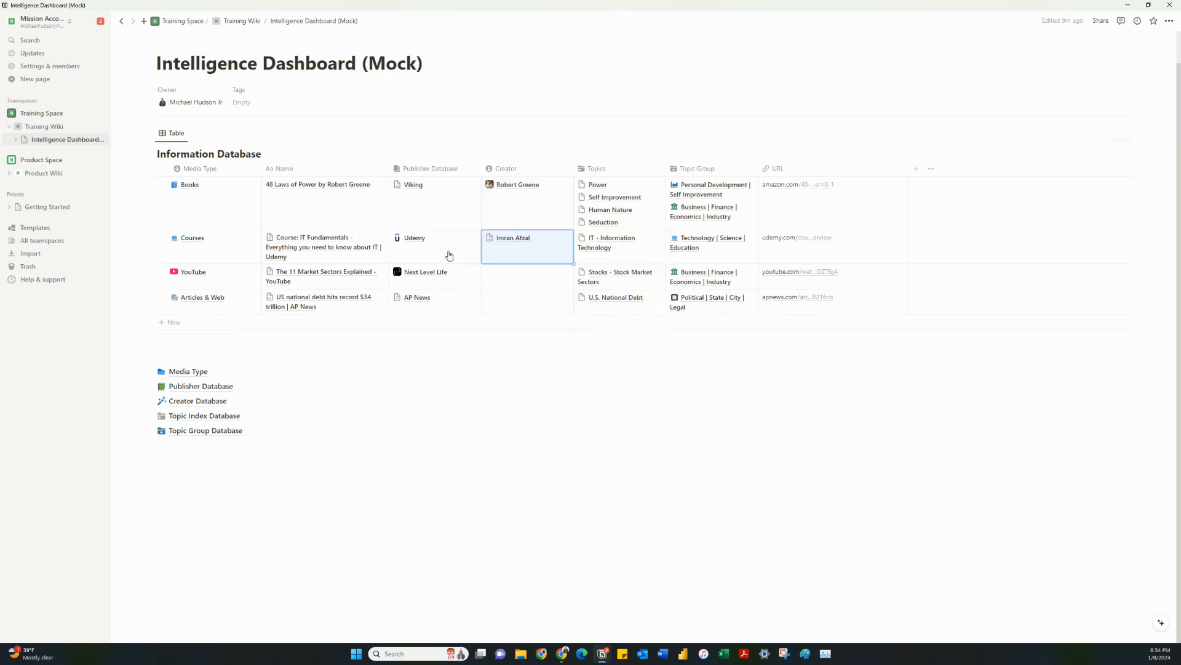
{"action": "left_click", "coordinate": [531, 282]}
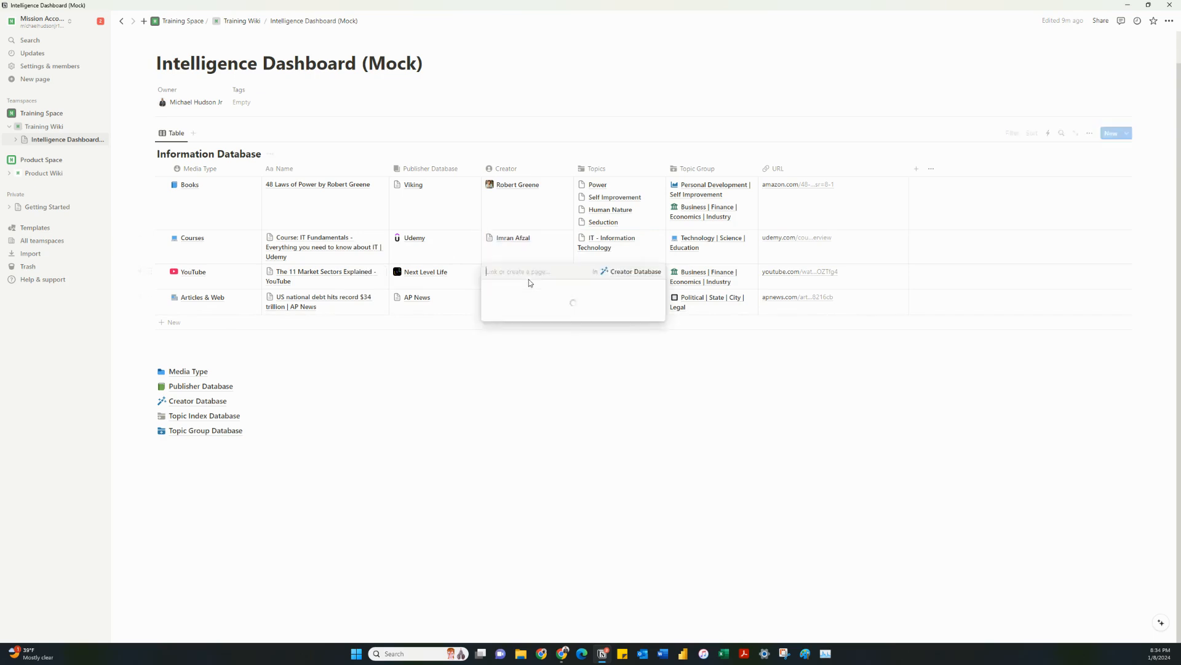
{"action": "key", "text": "Escape"}
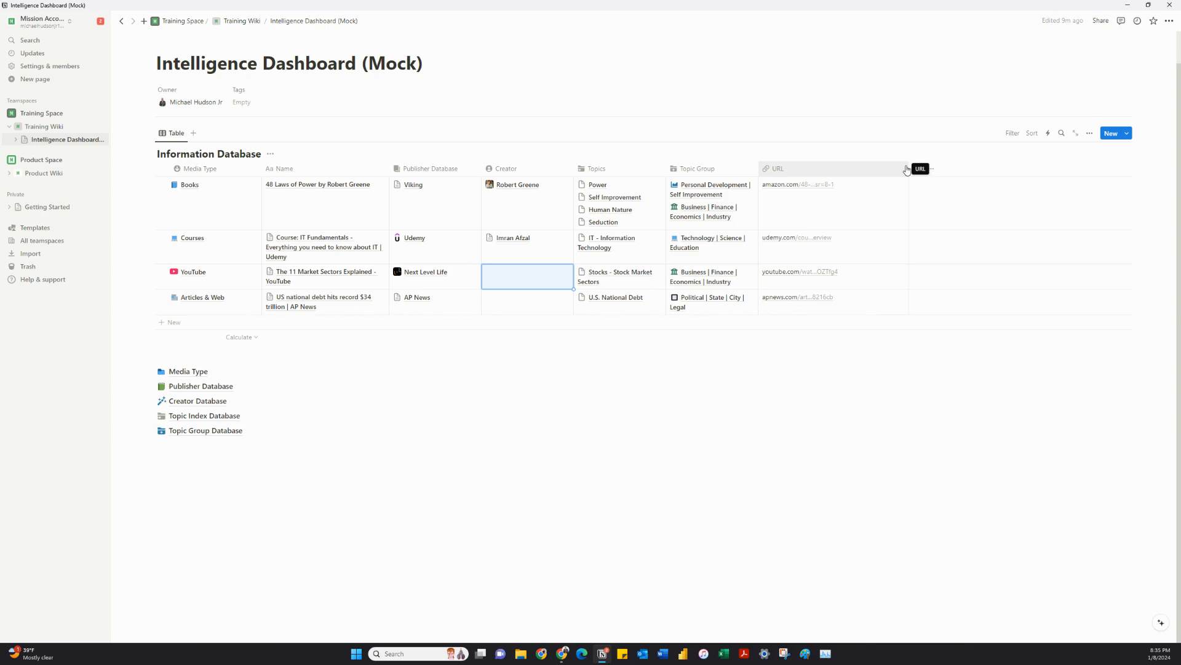
- Examine the topics linked to the Books row and to the YouTube row about market sectors
{"action": "left_click", "coordinate": [639, 185]}
{"action": "key", "text": "Escape"}
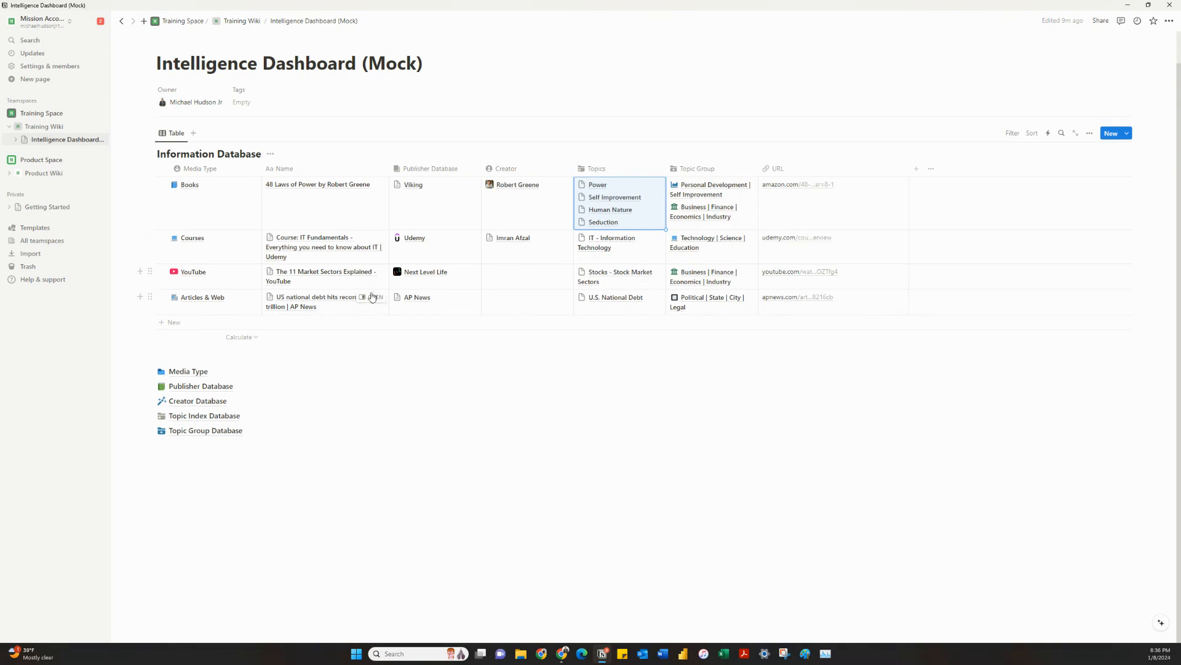
{"action": "left_click", "coordinate": [297, 285]}
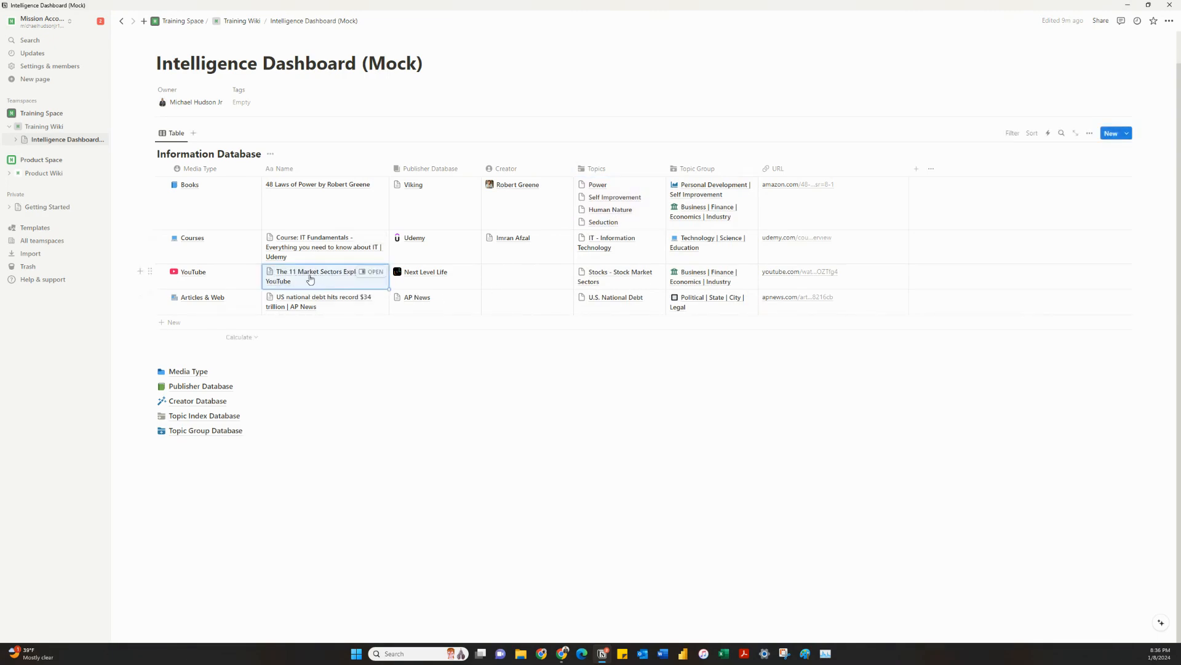
{"action": "left_click", "coordinate": [640, 282]}
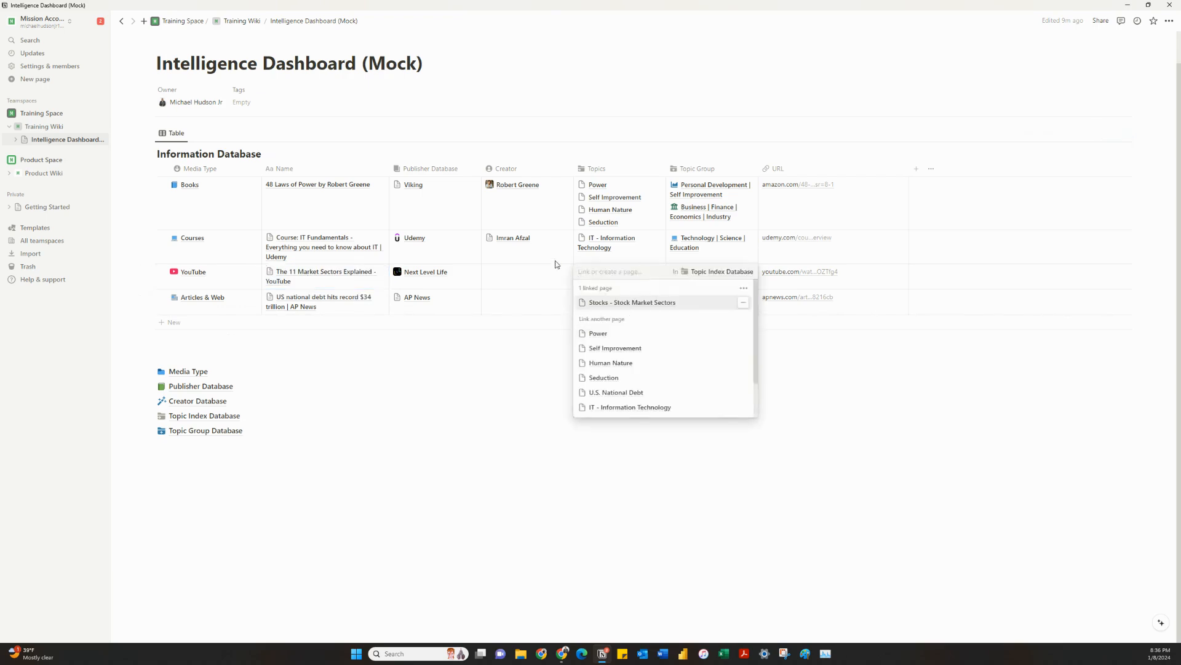
{"action": "key", "text": "Escape"}
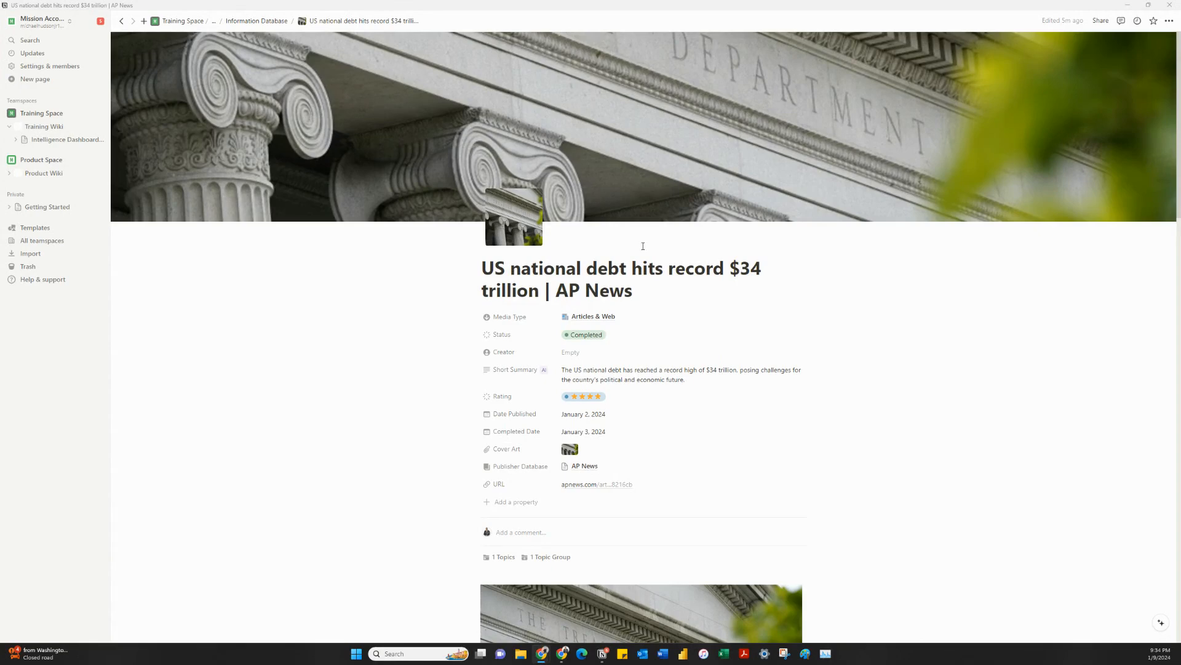
- Read through the clipped AP News national debt page, from its properties to the highlighted article passages
{"action": "scroll", "coordinate": [507, 215], "scroll_direction": "down", "scroll_amount": 1}
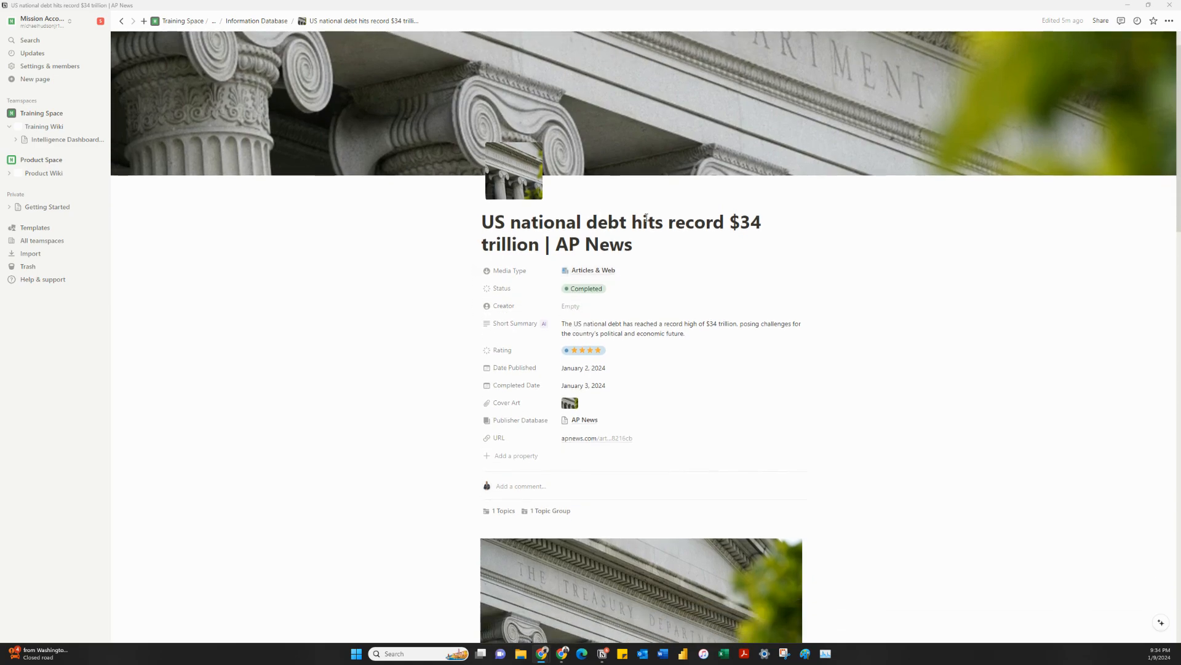
{"action": "scroll", "coordinate": [647, 216], "scroll_direction": "down", "scroll_amount": 10}
{"action": "scroll", "coordinate": [610, 246], "scroll_direction": "down", "scroll_amount": 3}
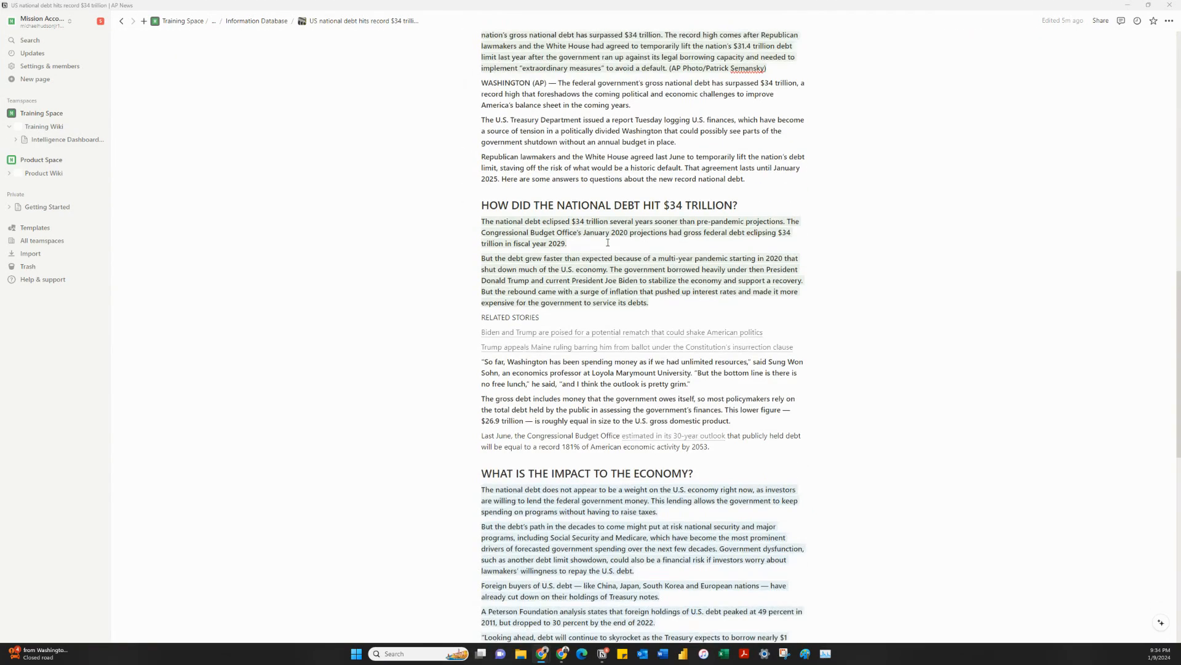
{"action": "scroll", "coordinate": [600, 244], "scroll_direction": "down", "scroll_amount": 10}
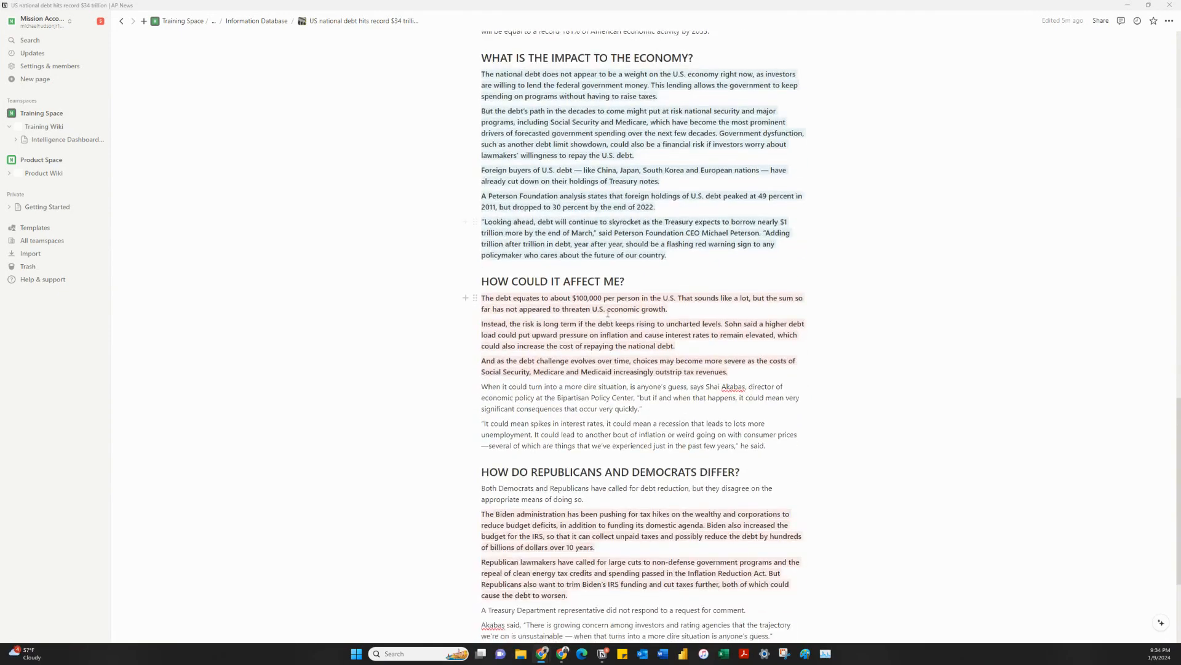
- Examine the settings and status options of the article page's Status property
{"action": "scroll", "coordinate": [610, 329], "scroll_direction": "up", "scroll_amount": 20}
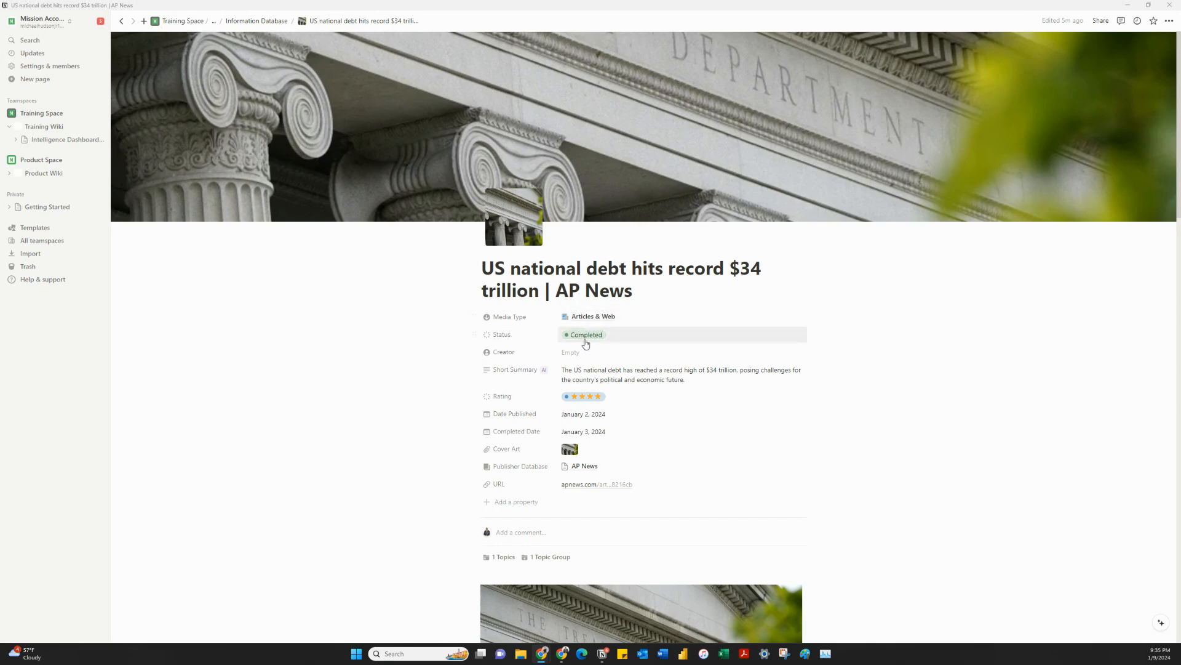
{"action": "left_click", "coordinate": [475, 334]}
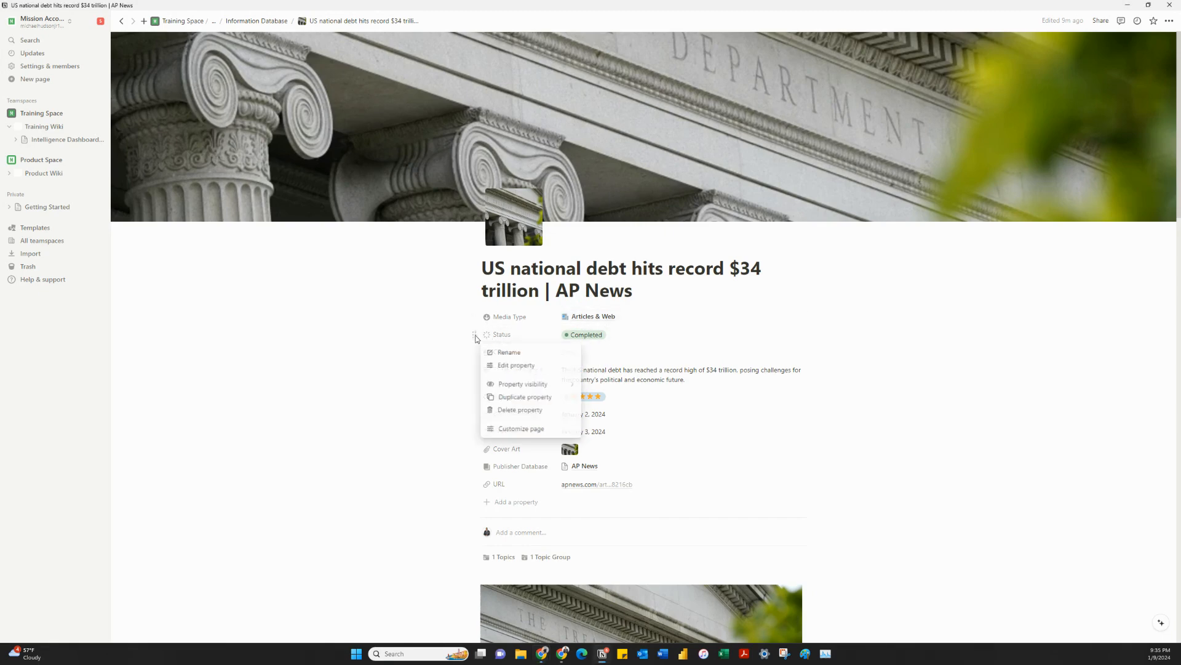
{"action": "left_click", "coordinate": [496, 364]}
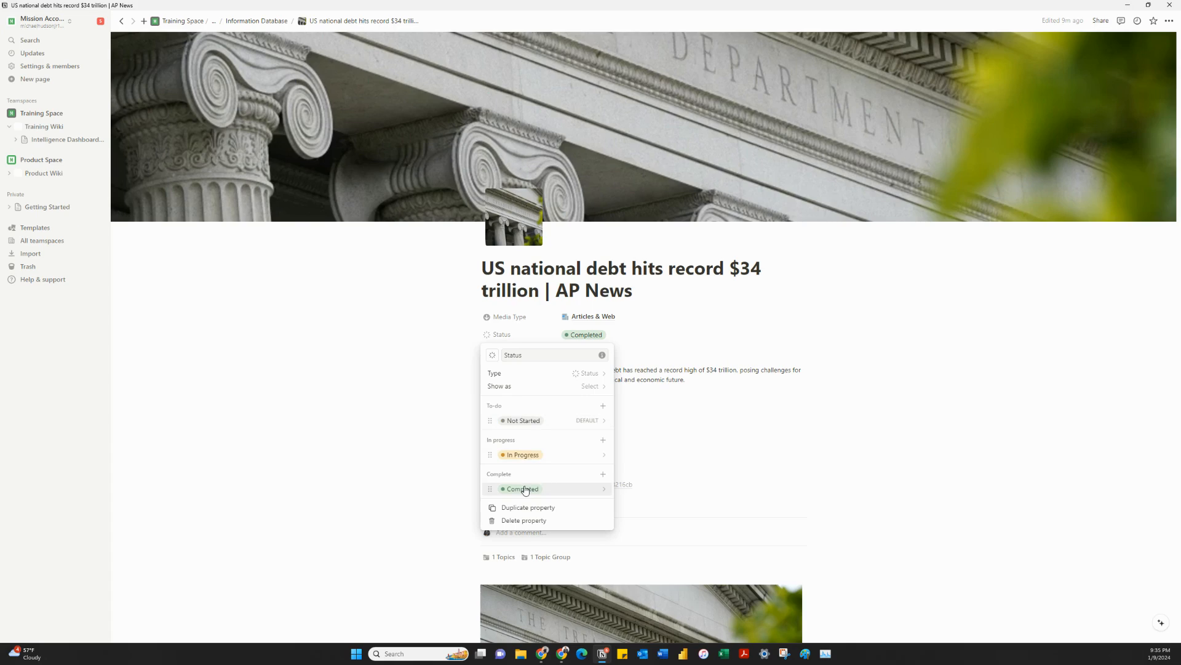
{"action": "left_click", "coordinate": [676, 360]}
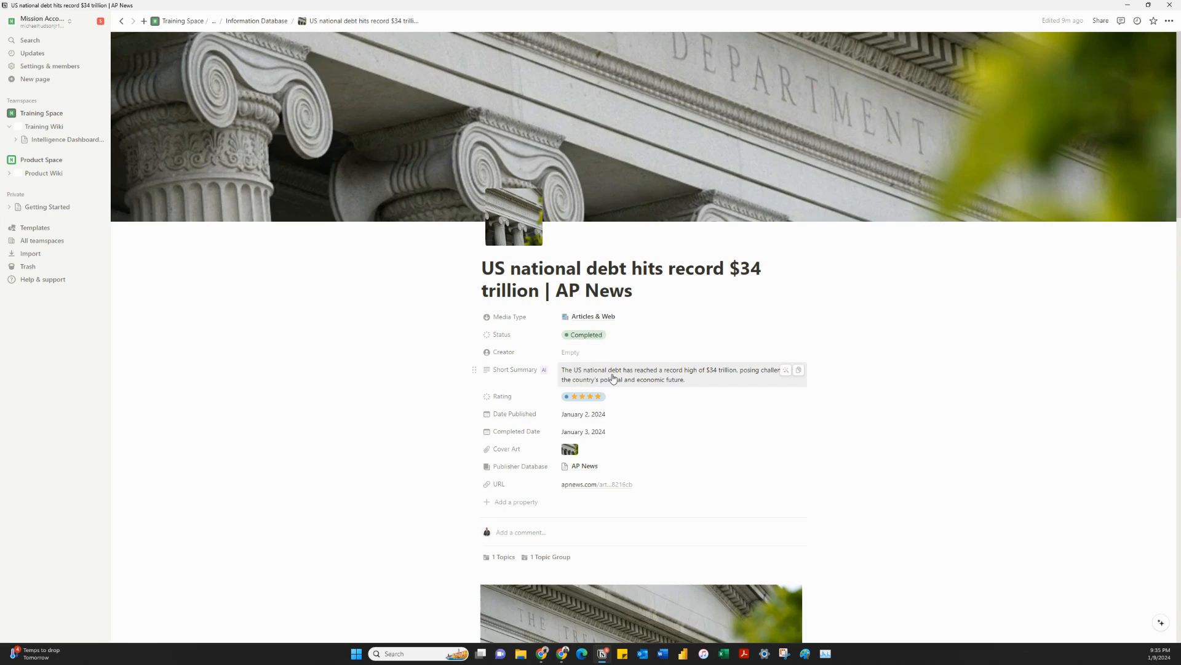
- Regenerate the AI-written Short Summary of the AP News article page
{"action": "mouse_move", "coordinate": [547, 376]}
{"action": "scroll", "coordinate": [688, 380], "scroll_direction": "down", "scroll_amount": 5}
{"action": "scroll", "coordinate": [702, 369], "scroll_direction": "up", "scroll_amount": 4}
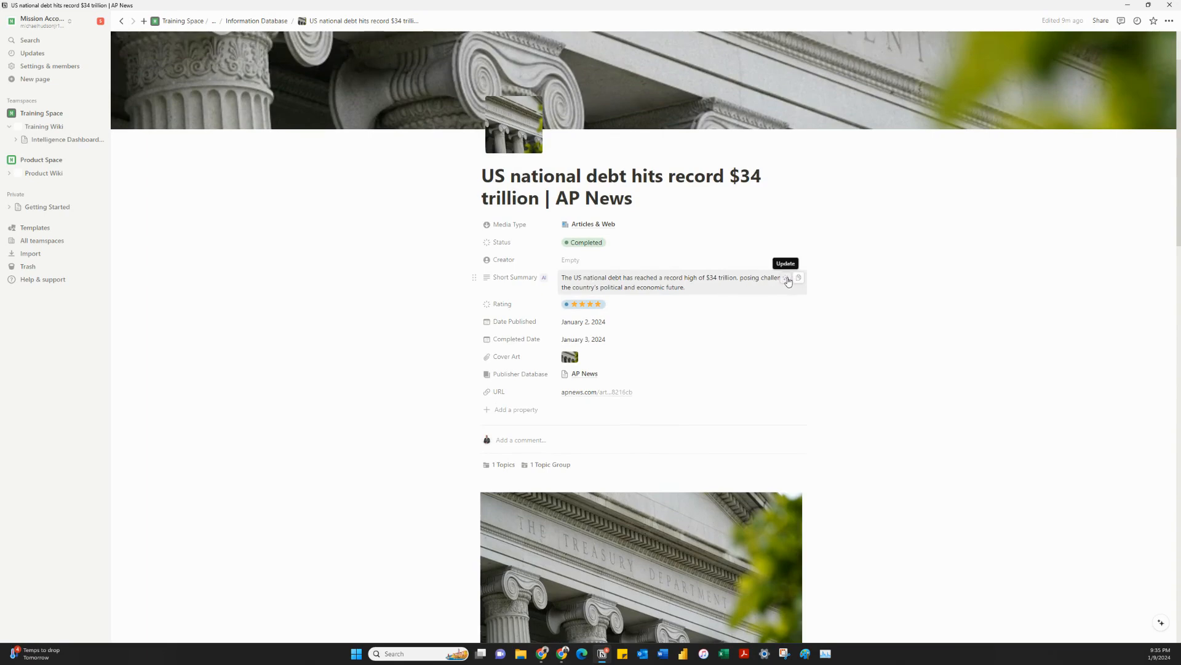
{"action": "left_click", "coordinate": [788, 280]}
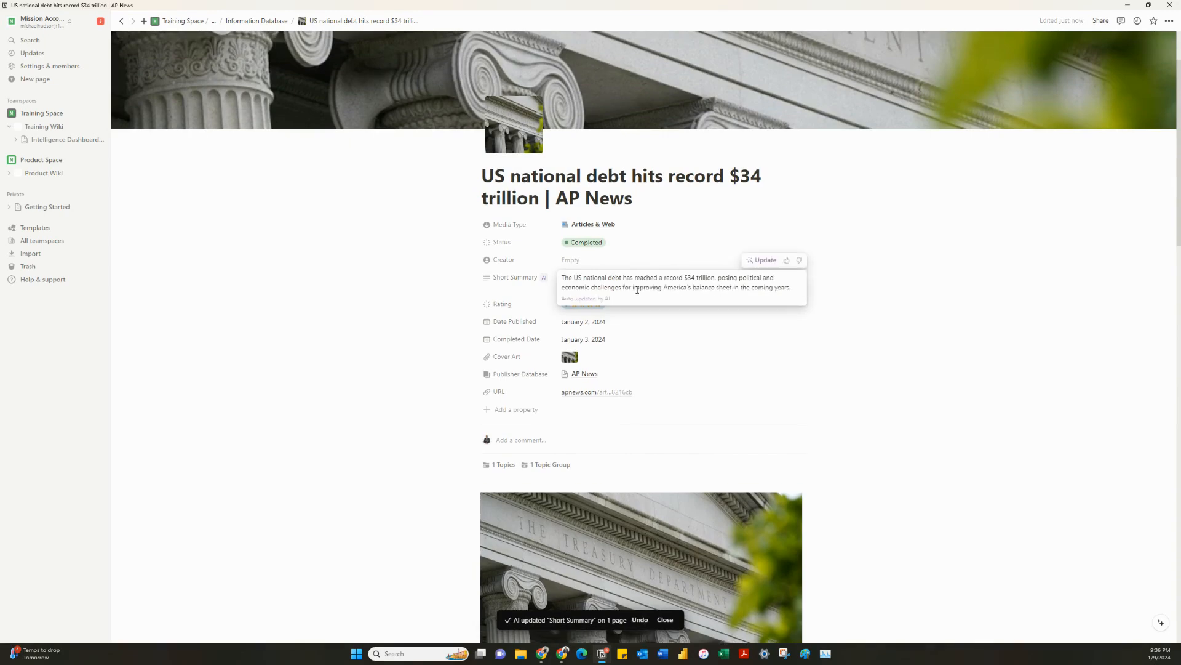
- Change the Short Summary autofill prompt to "Write a three sentence summary of this page", save it and run it on this page
{"action": "left_click", "coordinate": [473, 280]}
{"action": "left_click", "coordinate": [510, 307]}
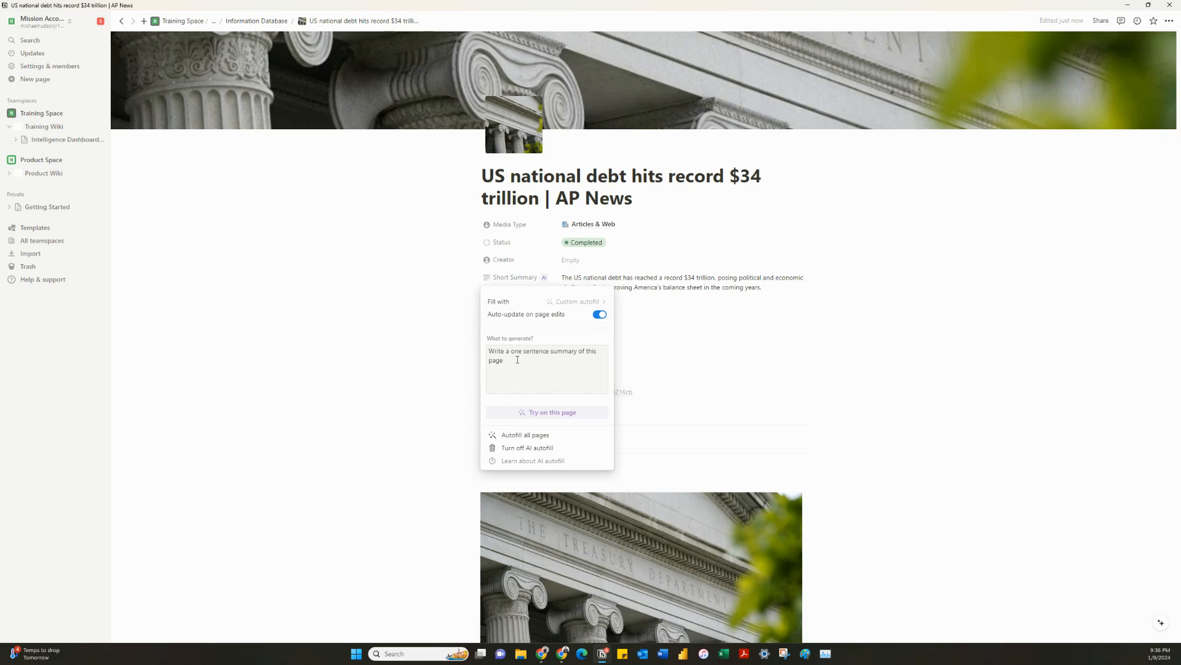
{"action": "double_click", "coordinate": [520, 354]}
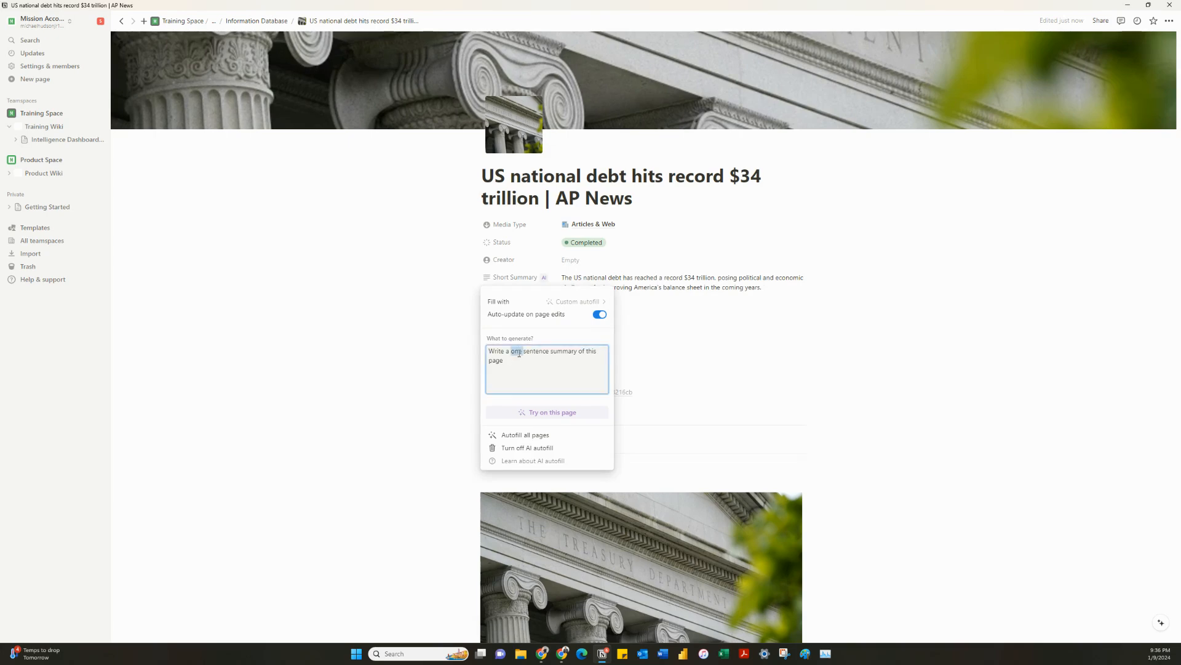
{"action": "type", "text": "three"}
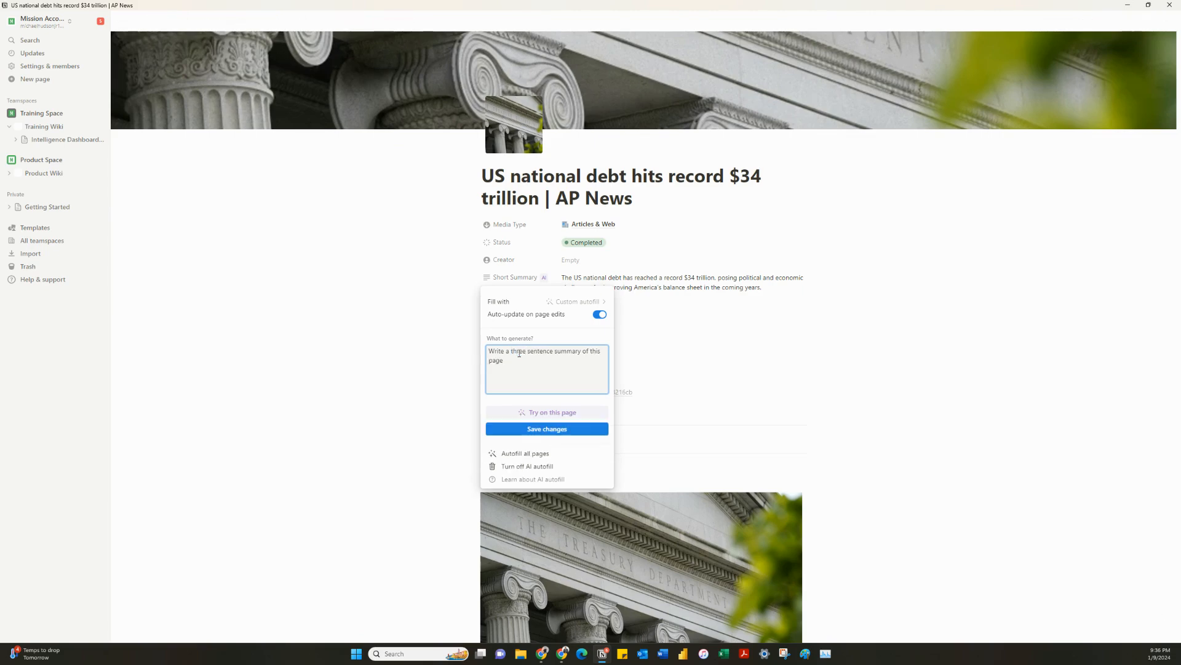
{"action": "left_click", "coordinate": [547, 430]}
{"action": "left_click", "coordinate": [545, 414]}
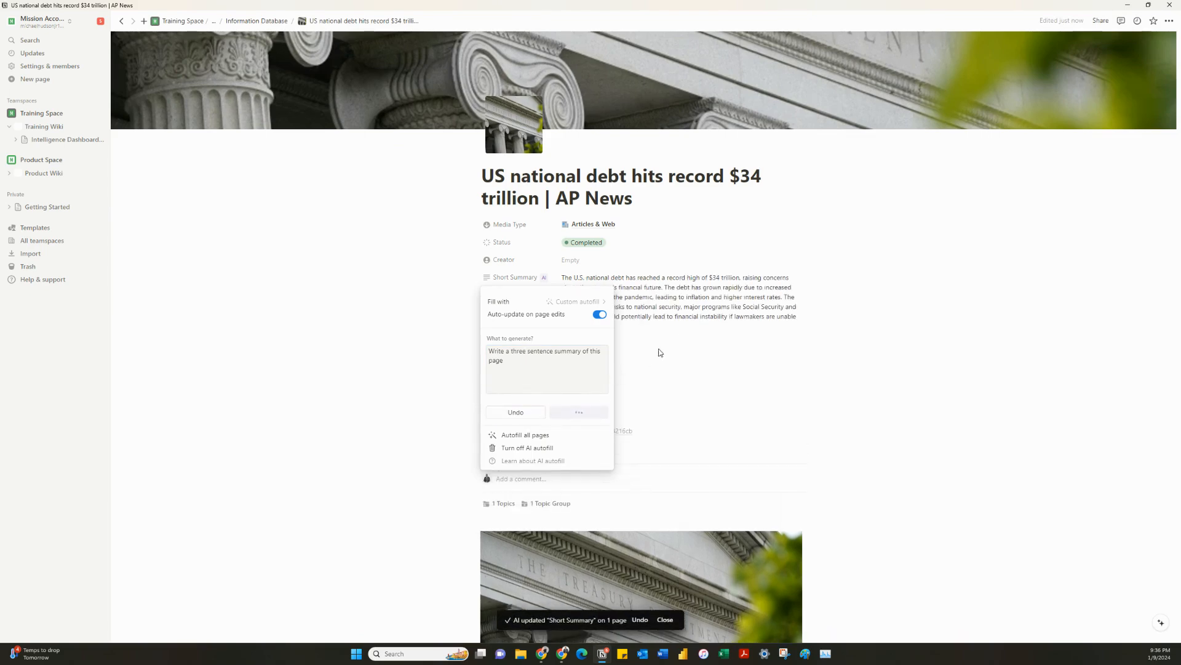
{"action": "left_click", "coordinate": [728, 295]}
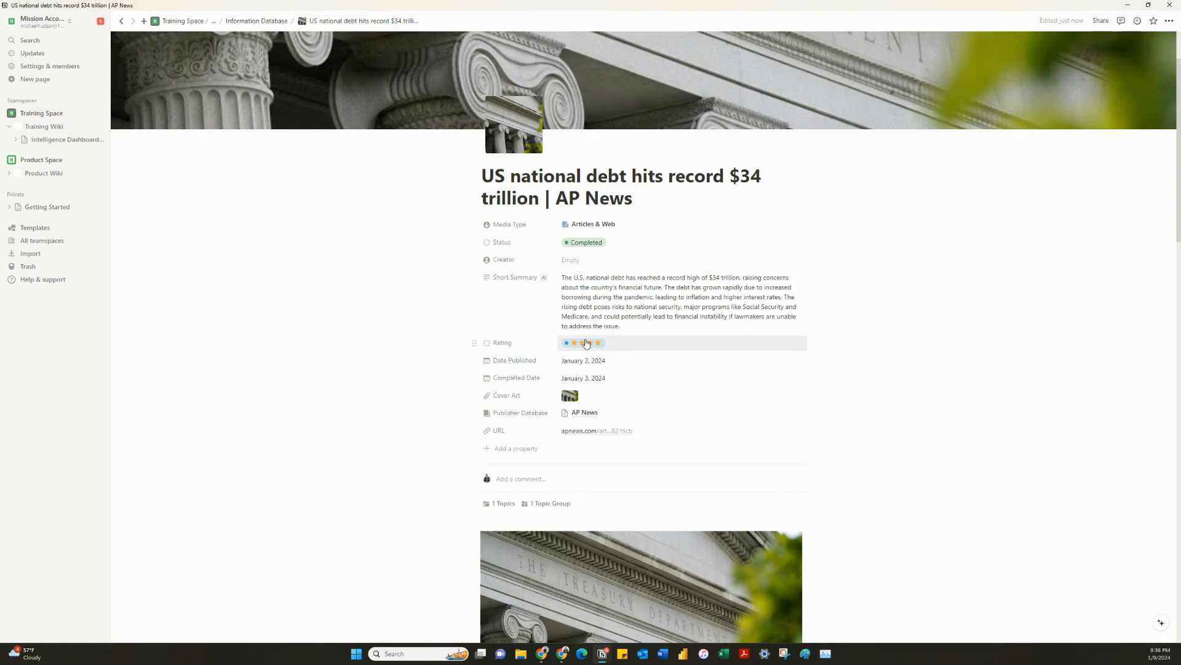
- Examine the star options available for the article's Rating property
{"action": "scroll", "coordinate": [645, 542], "scroll_direction": "down", "scroll_amount": 9}
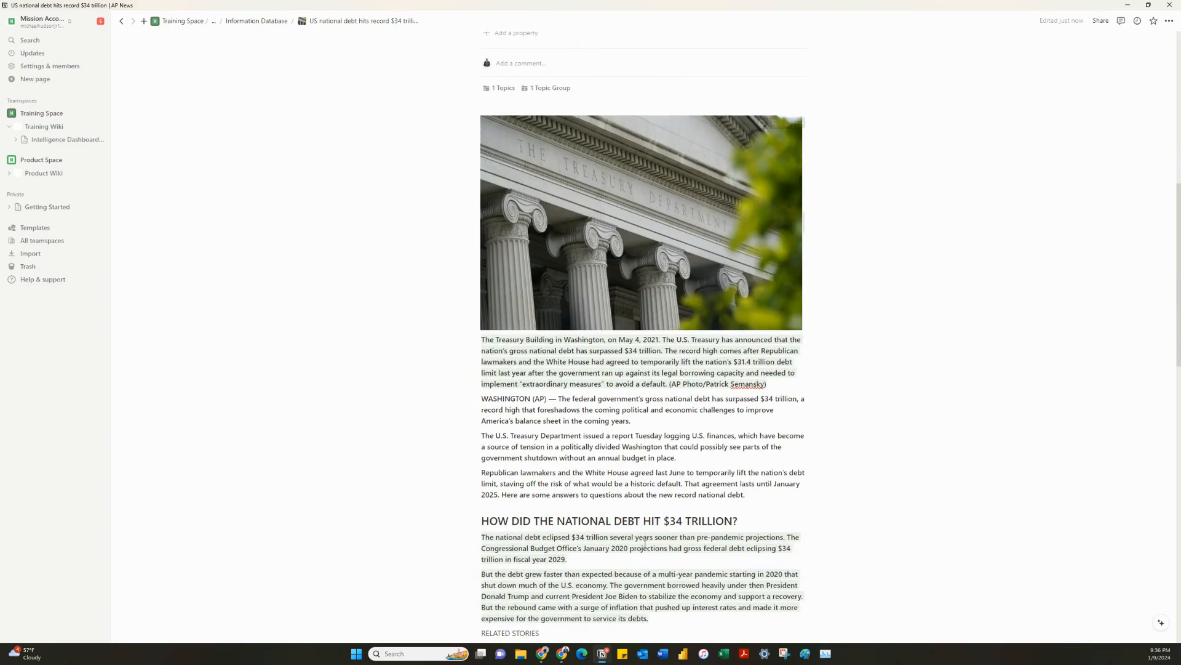
{"action": "scroll", "coordinate": [645, 542], "scroll_direction": "up", "scroll_amount": 10}
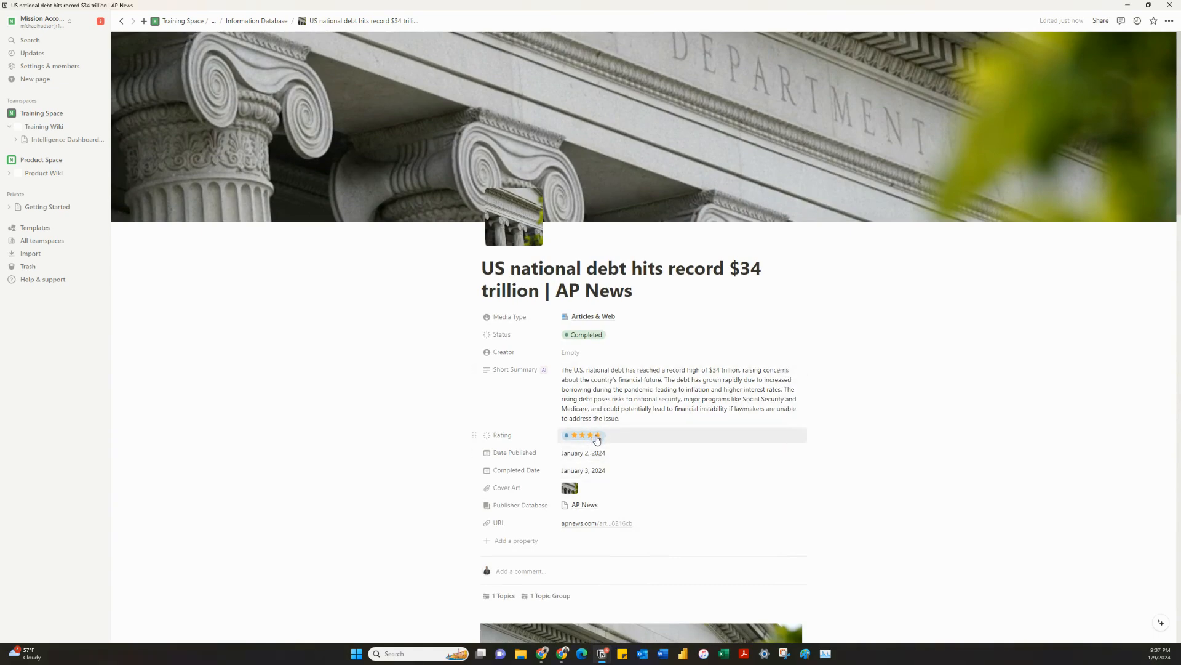
{"action": "left_click", "coordinate": [545, 438]}
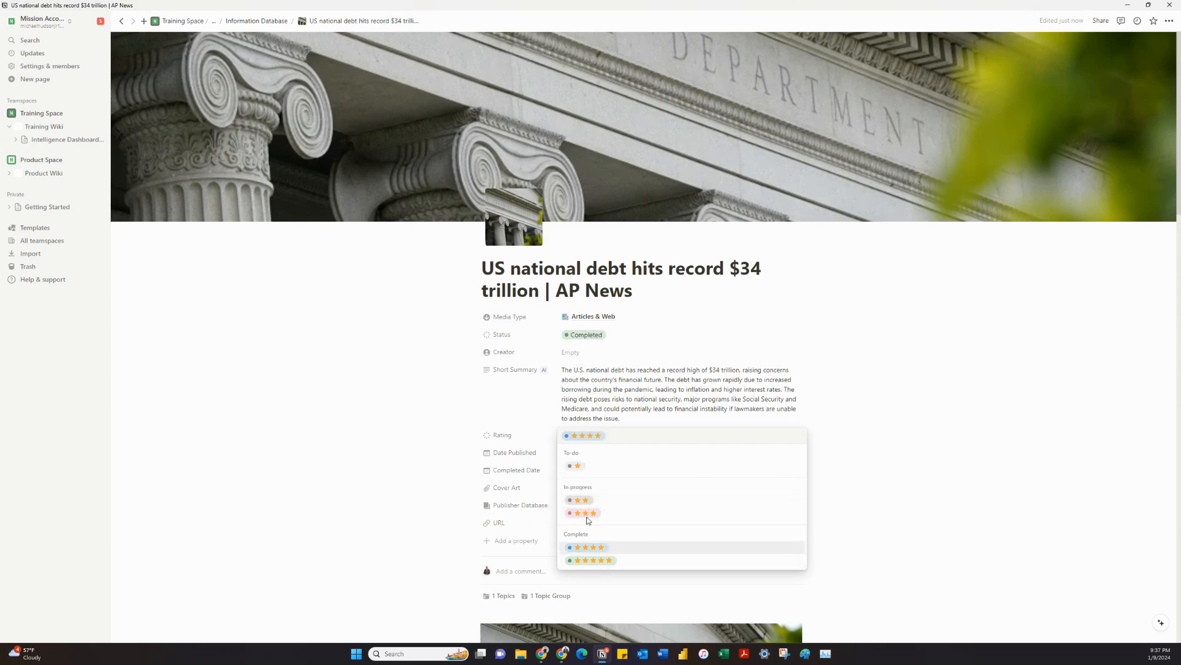
{"action": "left_click", "coordinate": [526, 414]}
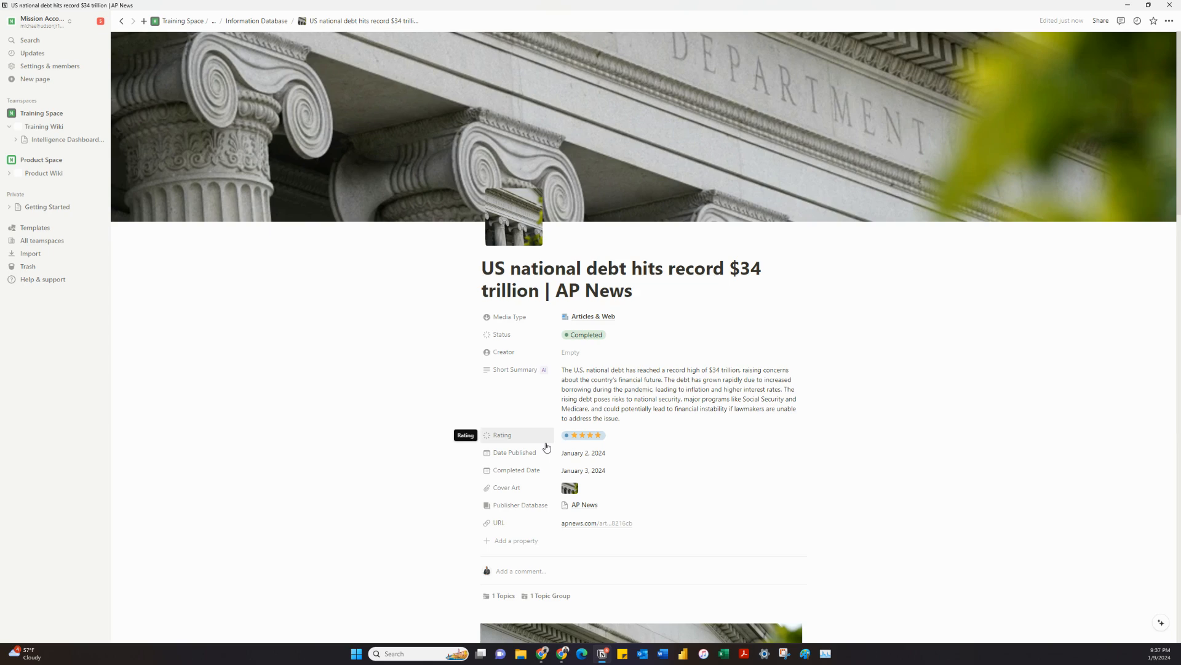
- Examine the property settings of Completed Date and Date Published, including type and date format
{"action": "left_click", "coordinate": [498, 470]}
{"action": "left_click", "coordinate": [514, 500]}
{"action": "left_click", "coordinate": [520, 459]}
{"action": "left_click", "coordinate": [517, 454]}
{"action": "left_click", "coordinate": [530, 486]}
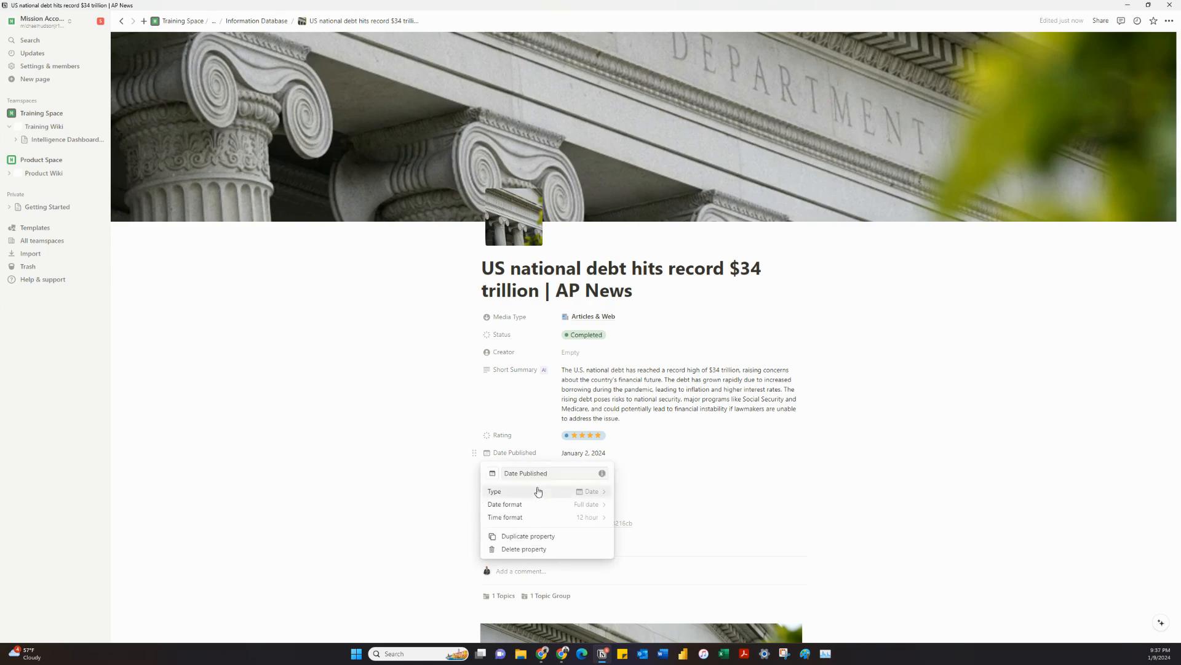
{"action": "left_click", "coordinate": [578, 446]}
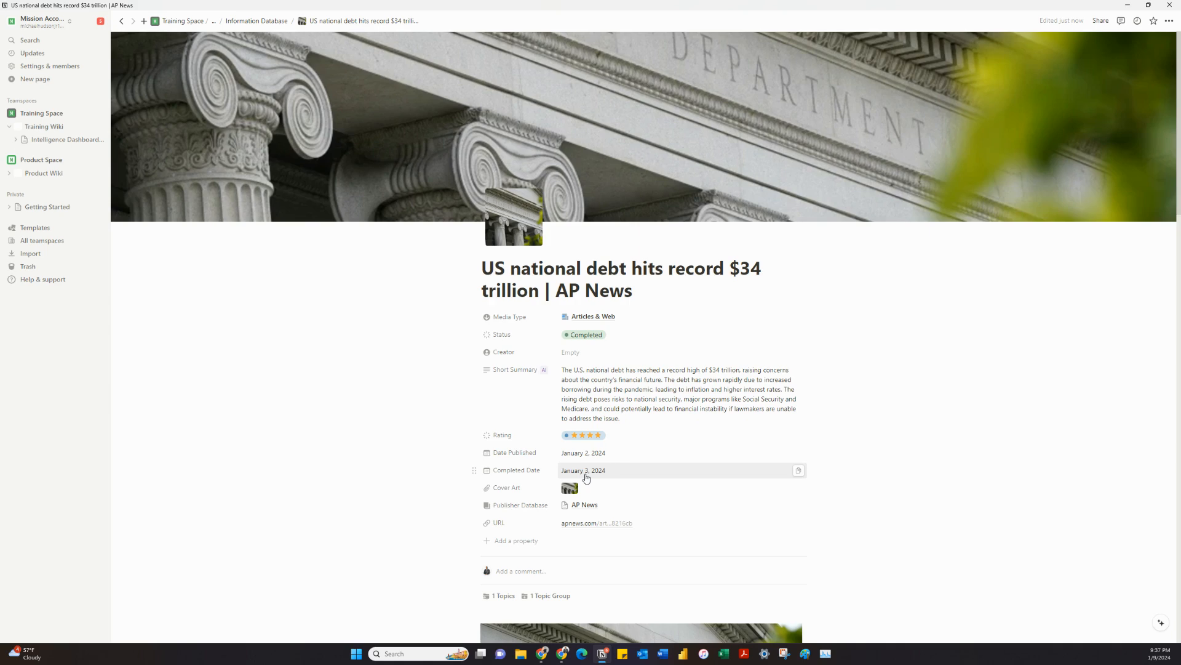
- Examine the type setting of the Cover Art property and its attached image
{"action": "scroll", "coordinate": [585, 478], "scroll_direction": "down", "scroll_amount": 5}
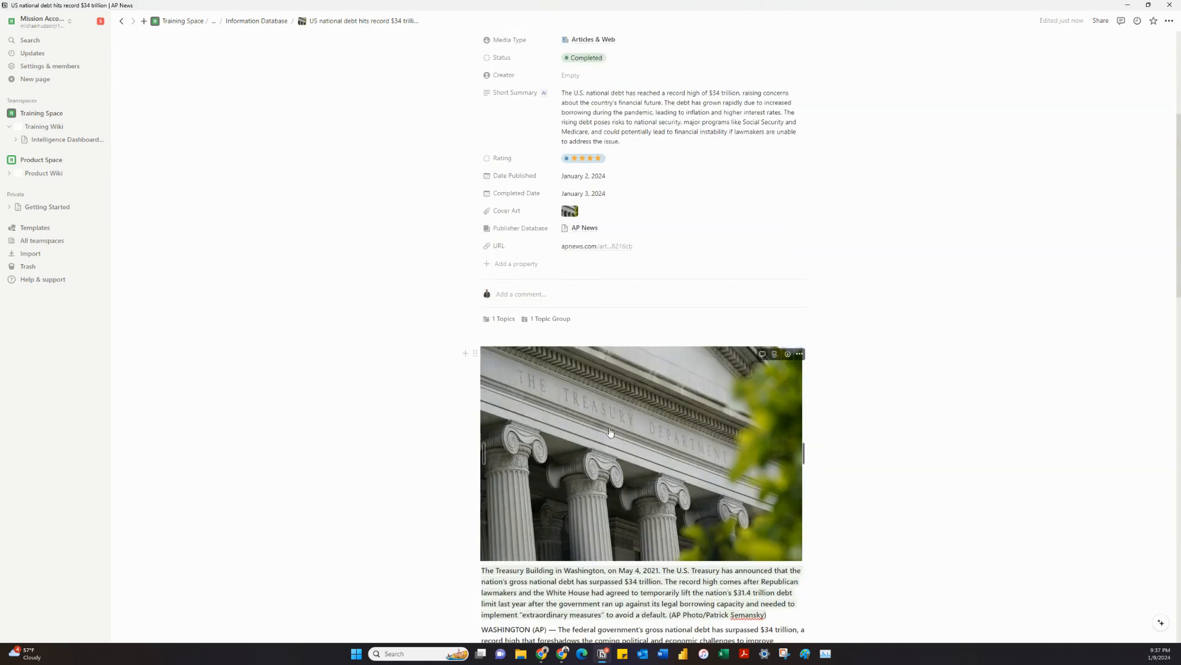
{"action": "scroll", "coordinate": [614, 417], "scroll_direction": "up", "scroll_amount": 2}
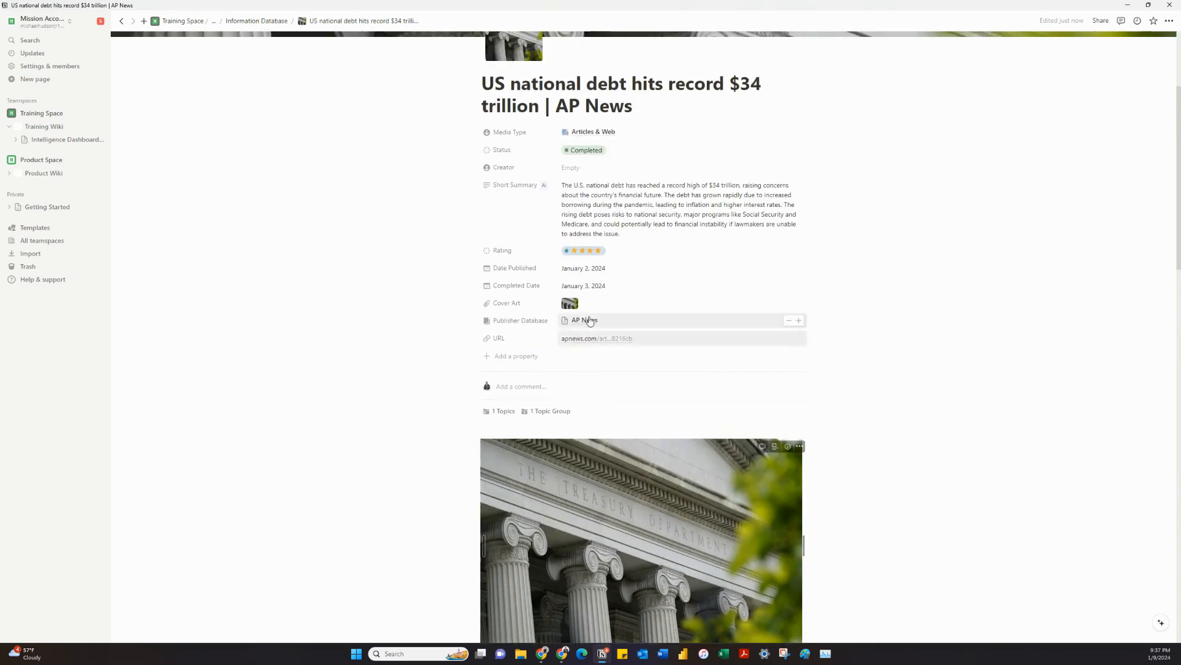
{"action": "left_click", "coordinate": [512, 304]}
{"action": "left_click", "coordinate": [514, 339]}
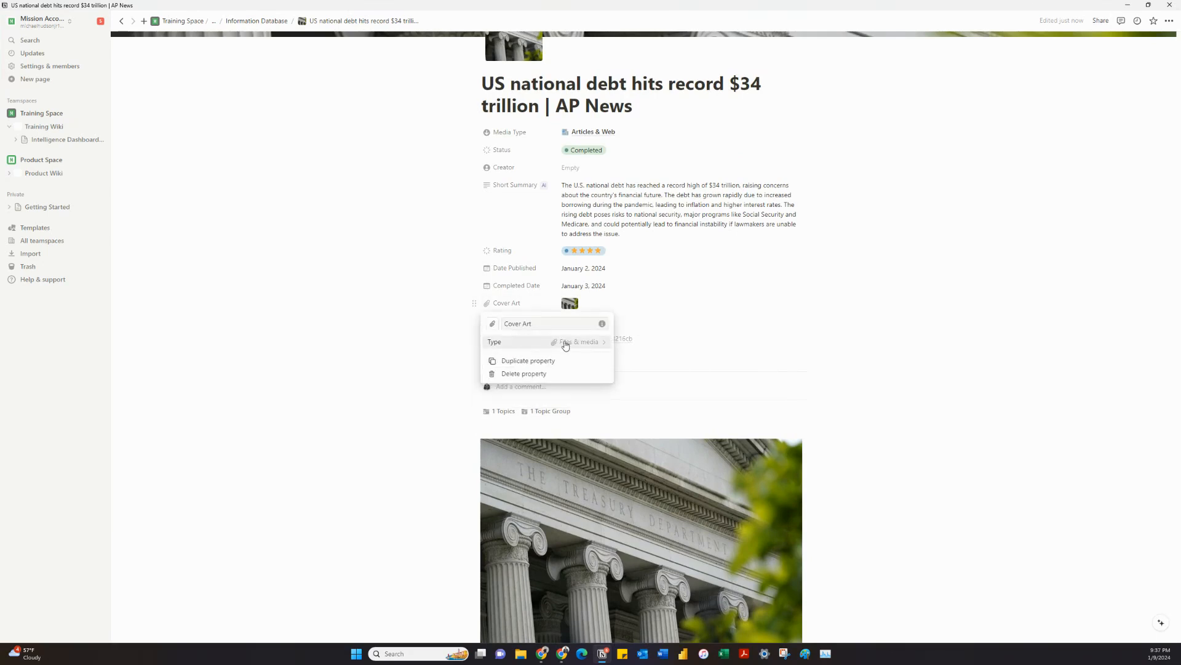
{"action": "left_click", "coordinate": [591, 342]}
{"action": "left_click", "coordinate": [567, 297]}
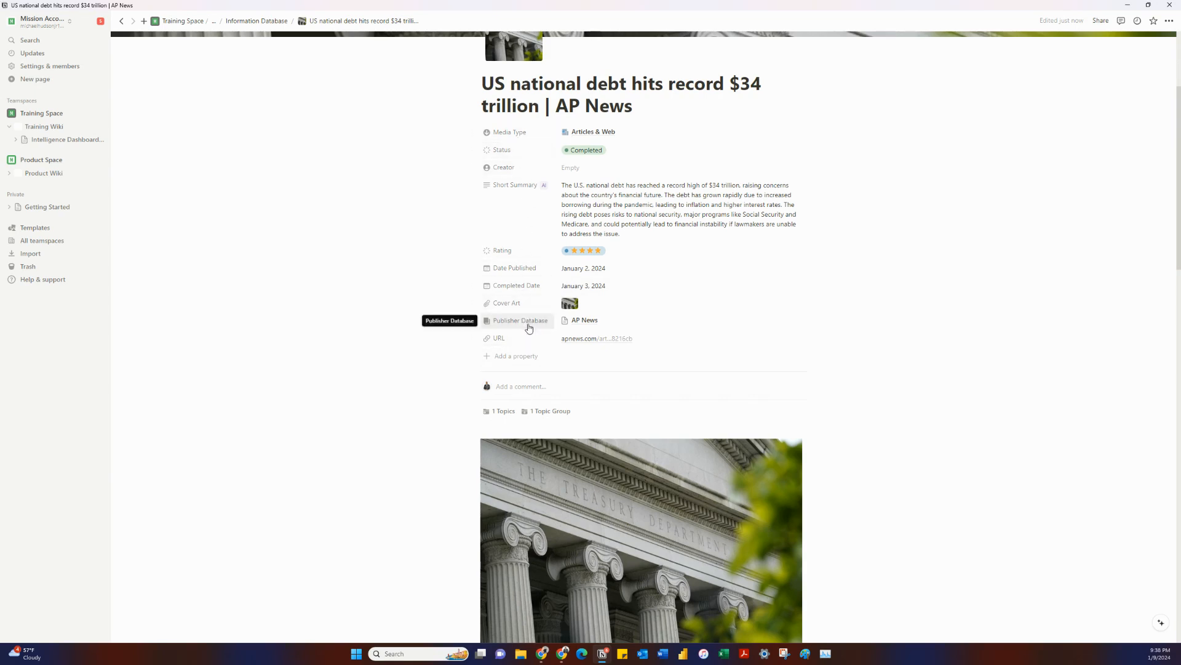
- Check the linked Topics and Topic Group relations beneath the article's properties
{"action": "left_click", "coordinate": [494, 415]}
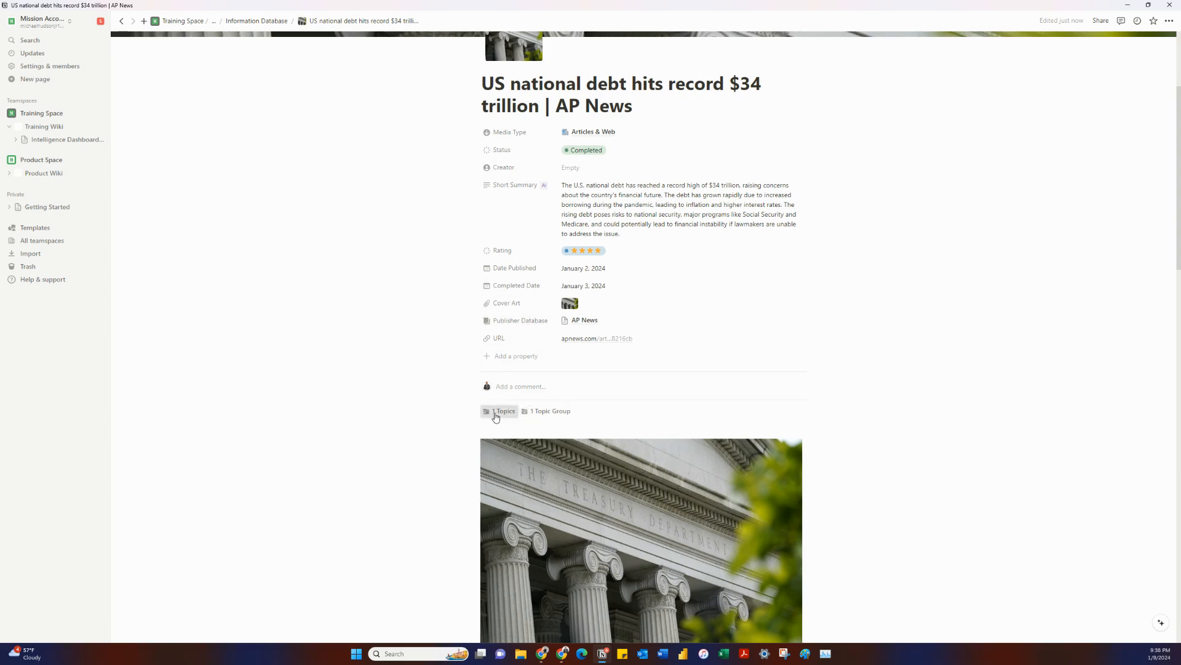
{"action": "left_click", "coordinate": [551, 414]}
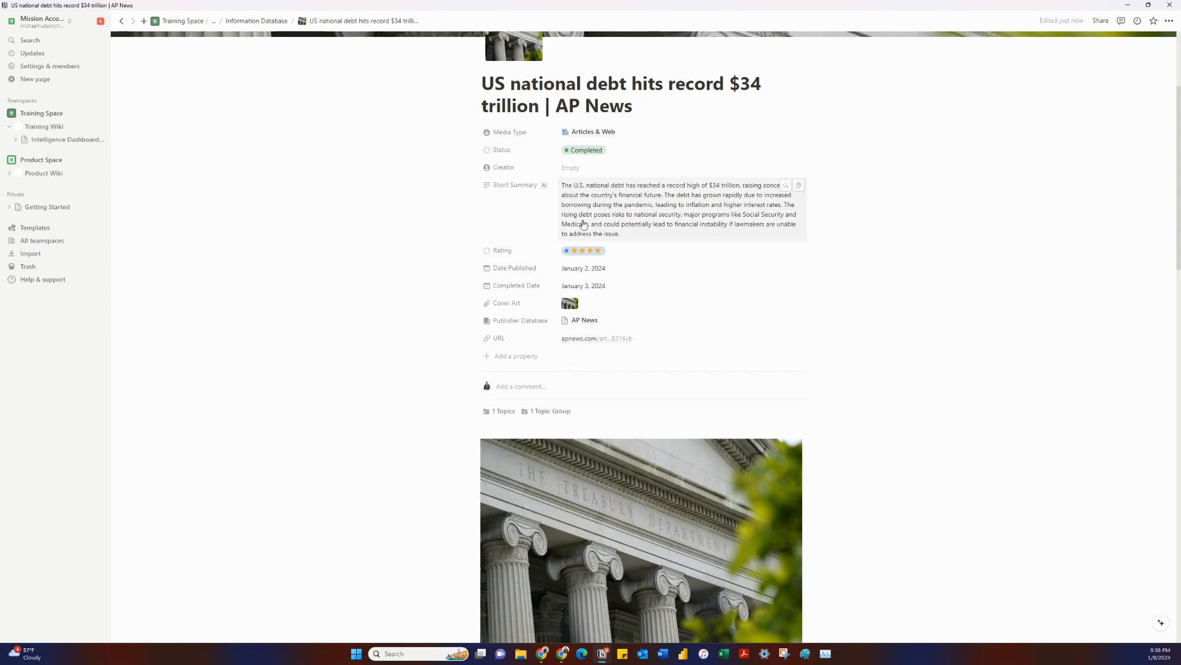
{"action": "scroll", "coordinate": [588, 224], "scroll_direction": "up", "scroll_amount": 2}
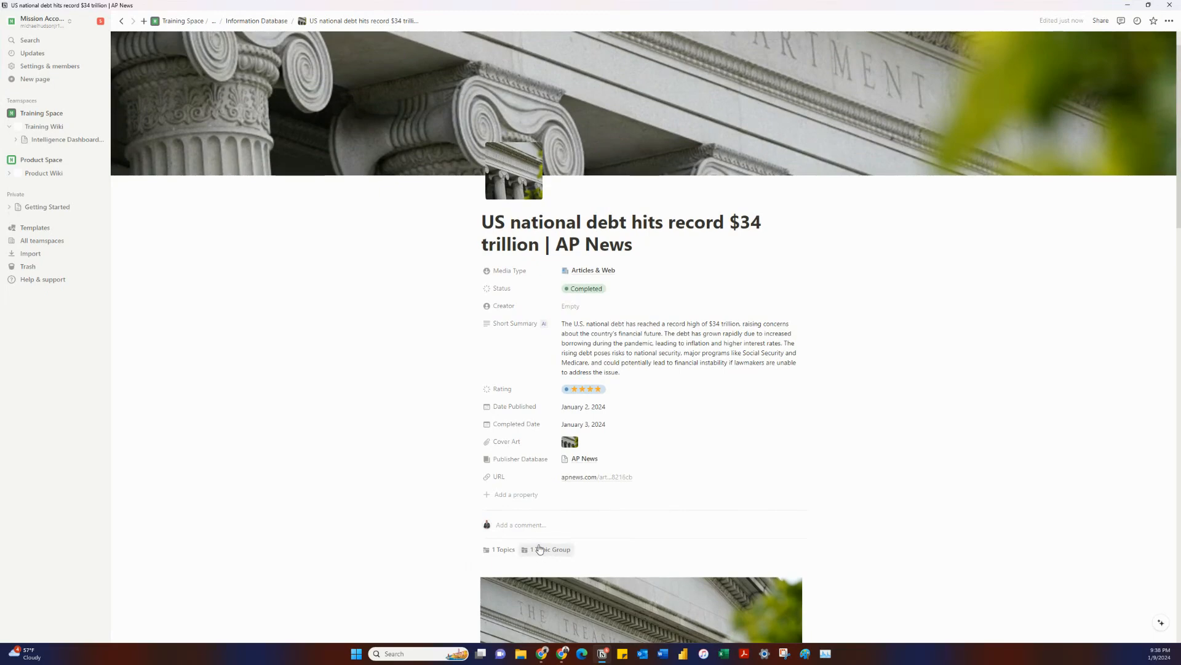
- Review the Information Database page customization, including the display choices for the Topics section and the Media Type property
{"action": "left_click", "coordinate": [1169, 20]}
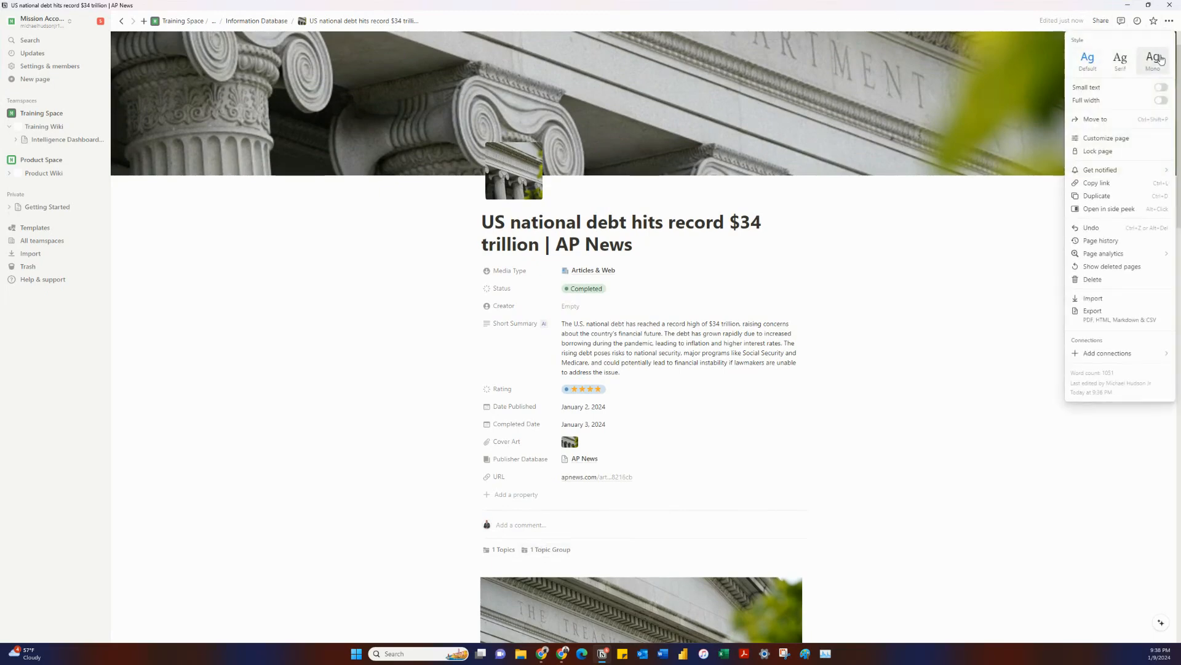
{"action": "left_click", "coordinate": [1118, 139]}
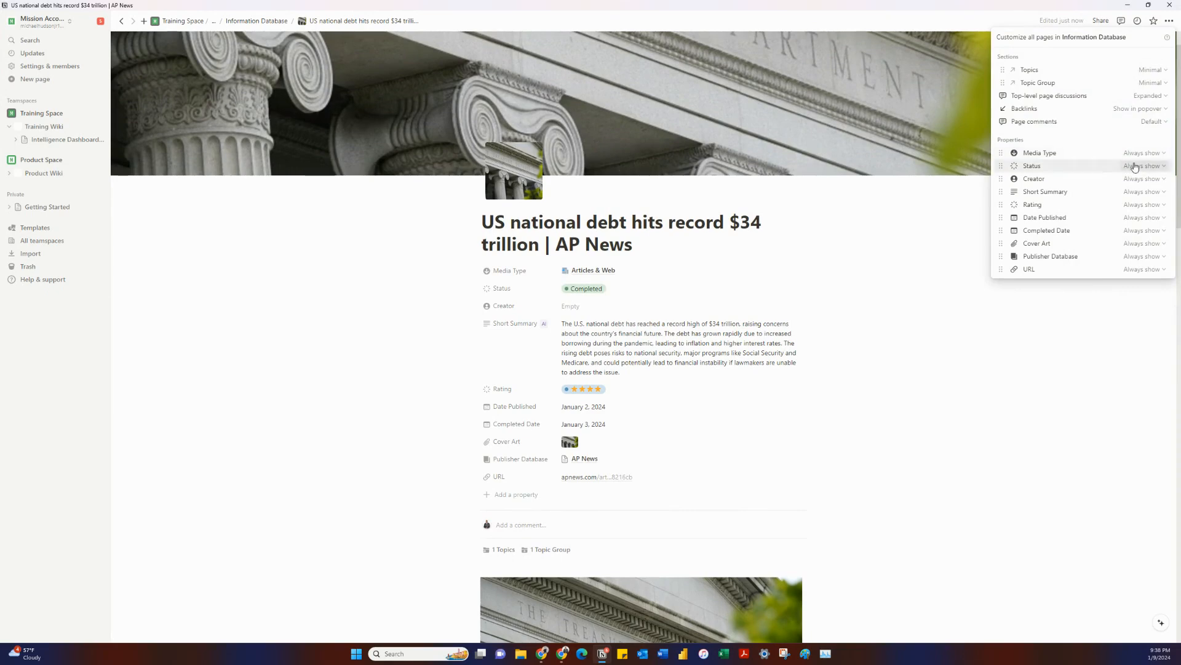
{"action": "left_click", "coordinate": [1152, 72]}
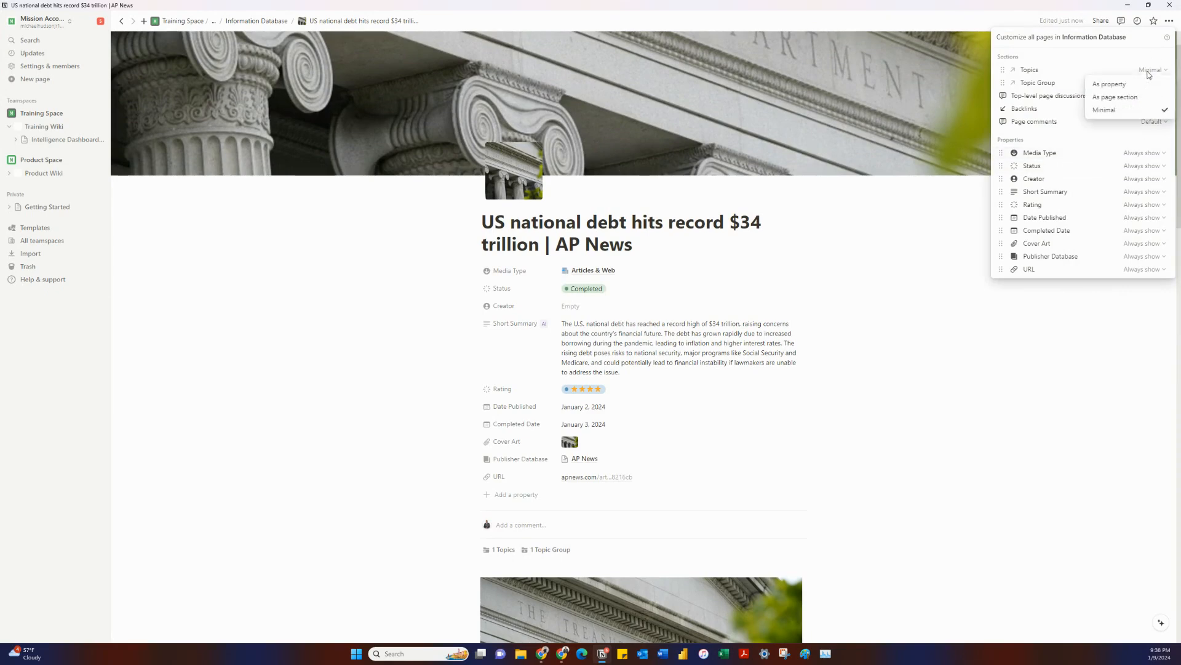
{"action": "left_click", "coordinate": [1151, 73]}
{"action": "left_click", "coordinate": [1142, 155]}
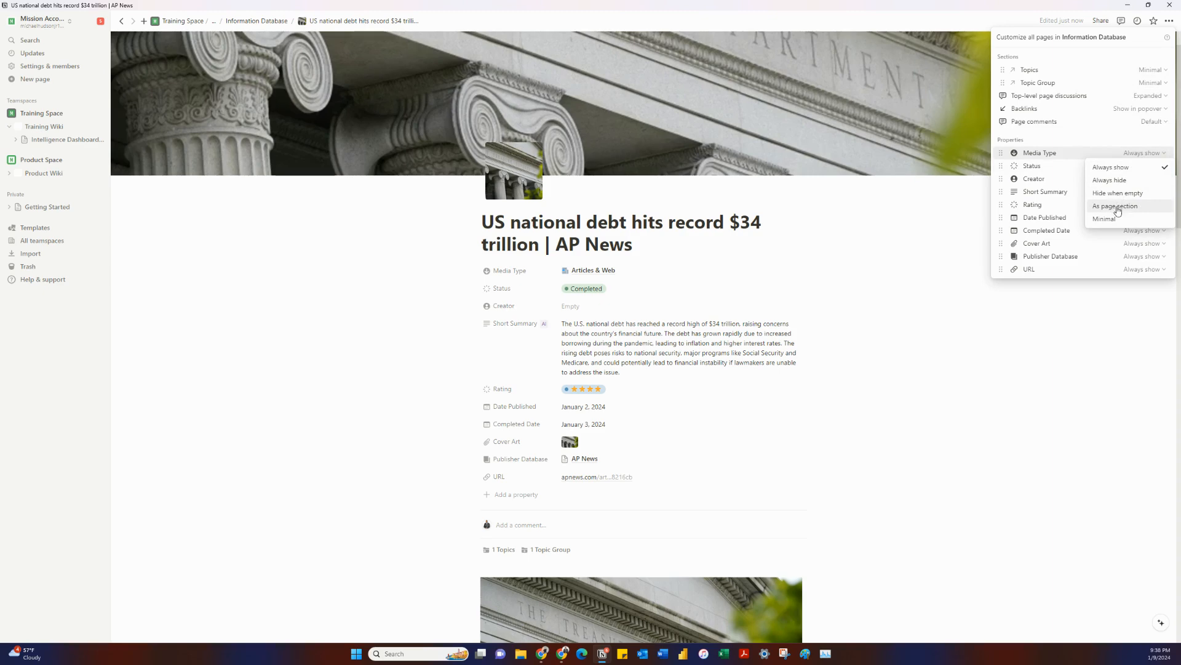
{"action": "left_click", "coordinate": [1069, 114]}
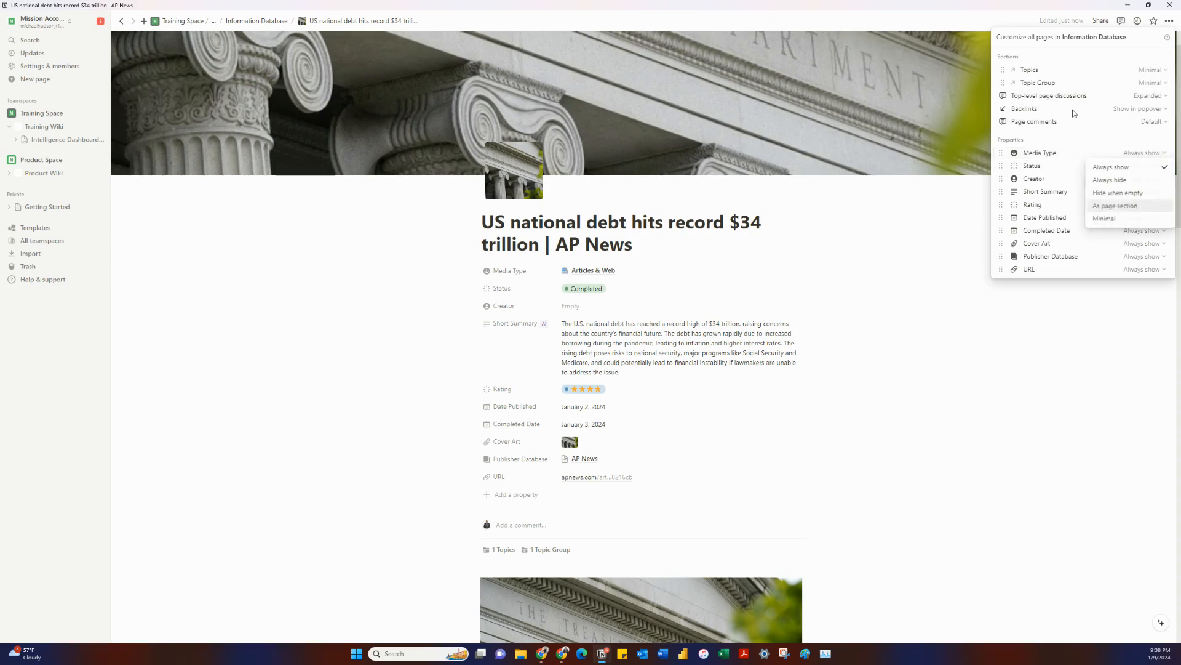
{"action": "left_click", "coordinate": [685, 433]}
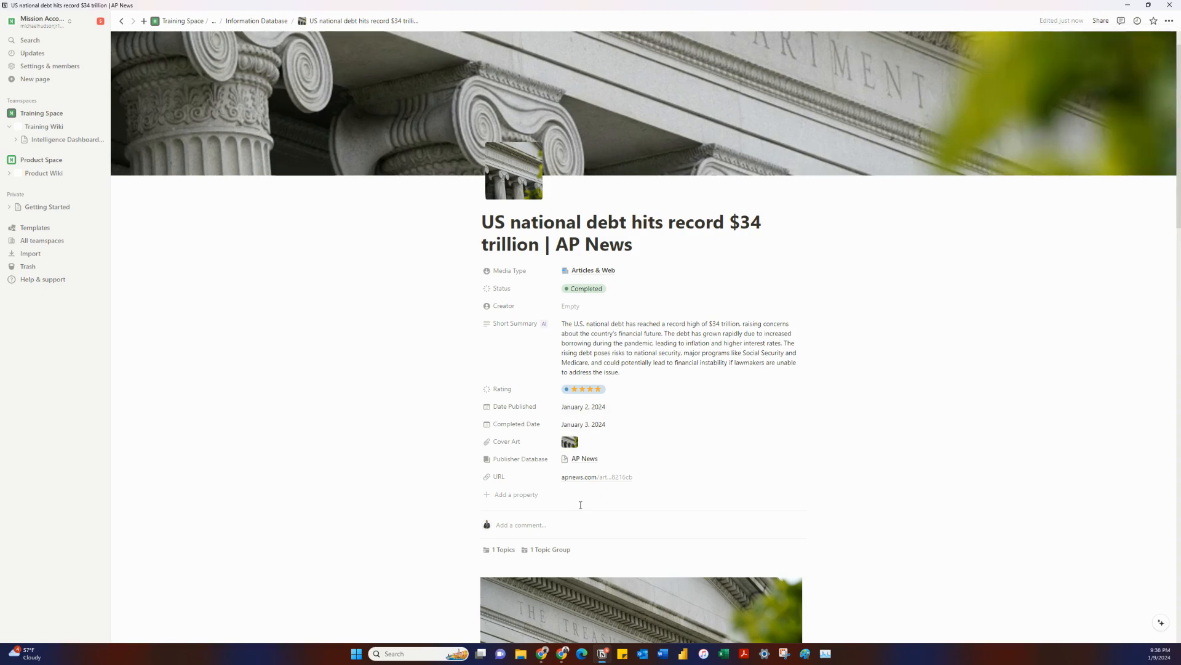
- Check the article's linked Topic Group once more
{"action": "scroll", "coordinate": [555, 545], "scroll_direction": "down", "scroll_amount": 1}
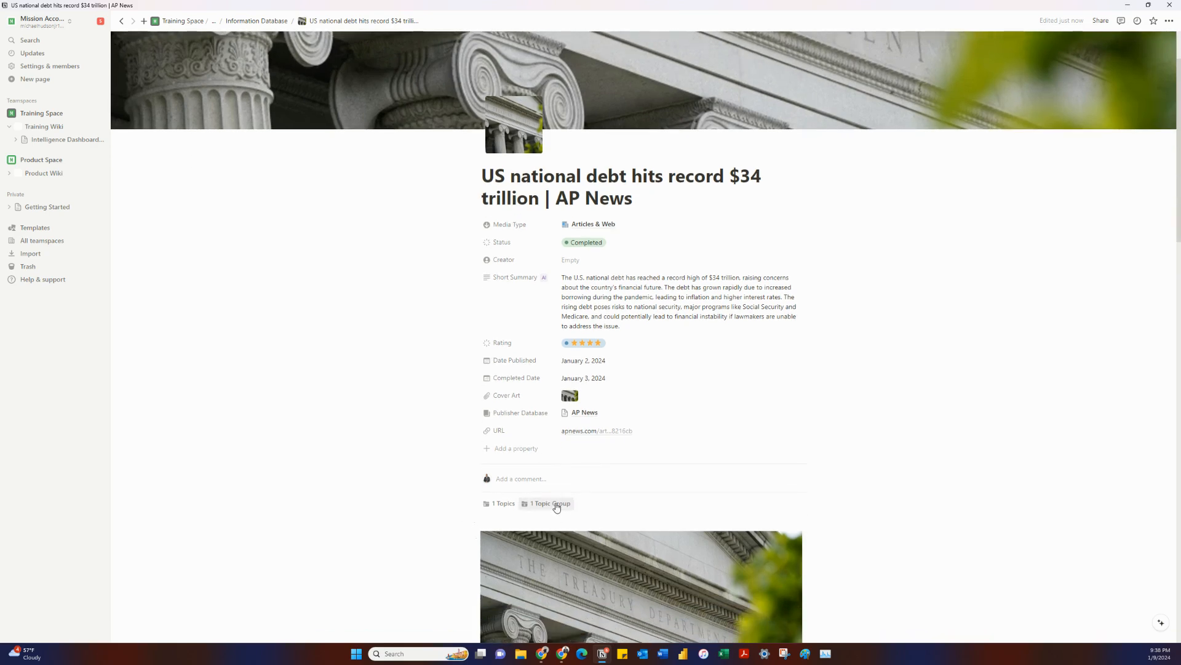
{"action": "left_click", "coordinate": [557, 507]}
{"action": "left_click", "coordinate": [482, 534]}
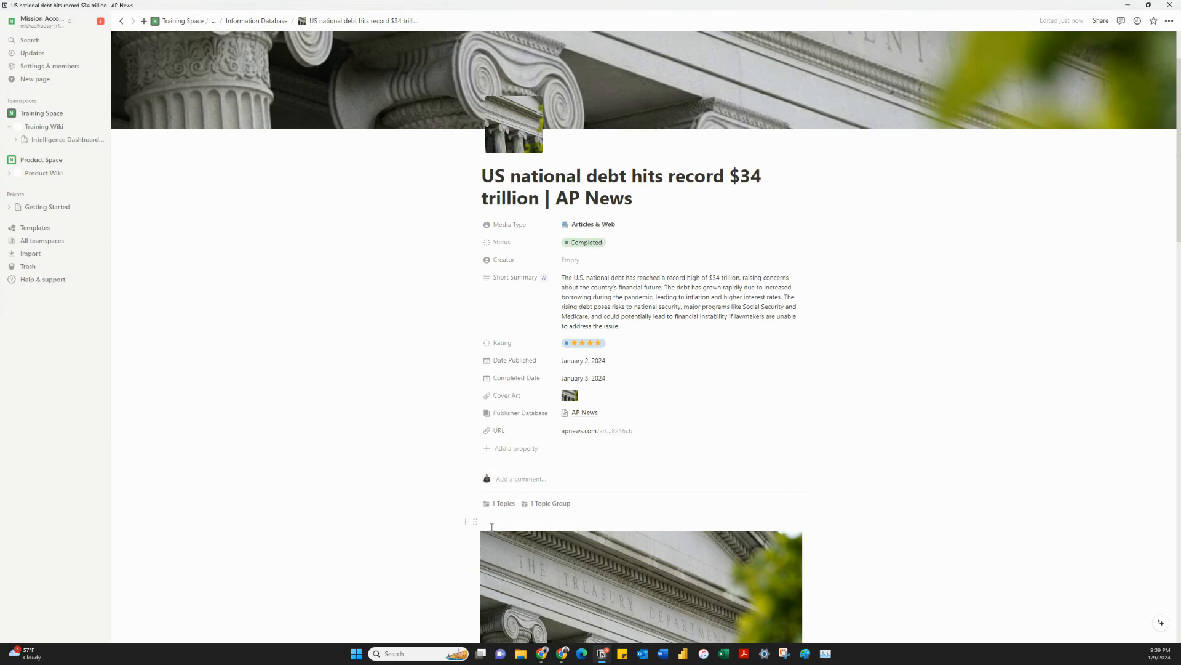
- Look over the Intelligence Dashboard (Mock) page, from the Information Database table to the database links beneath it
{"action": "scroll", "coordinate": [492, 527], "scroll_direction": "up", "scroll_amount": 2}
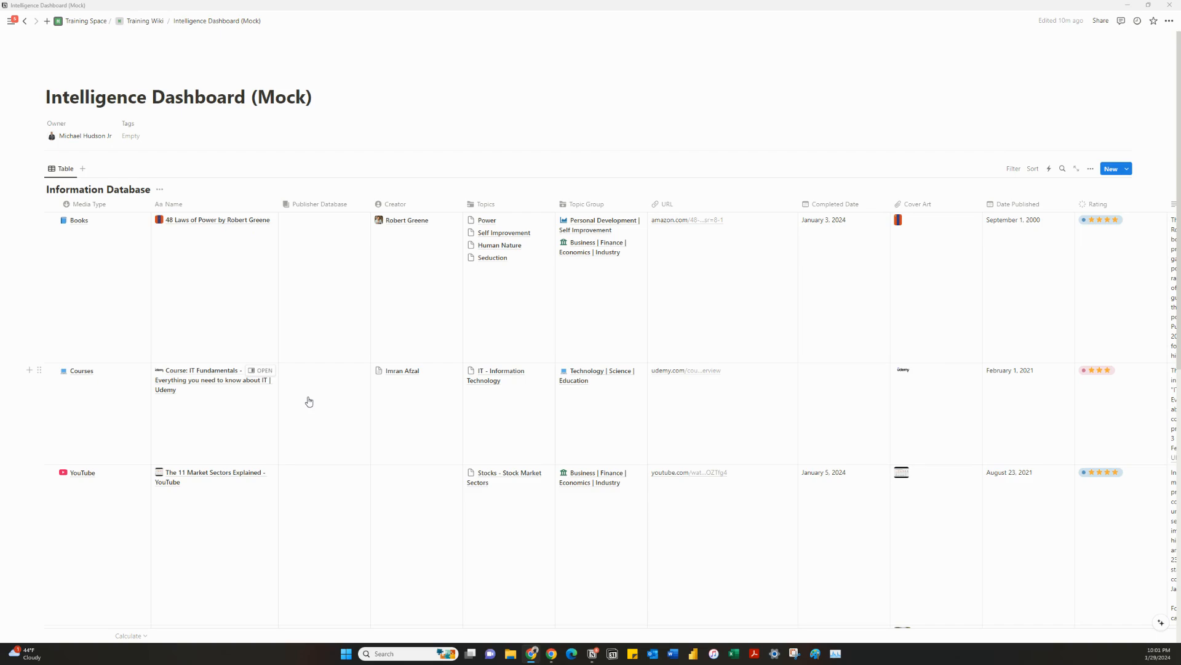
{"action": "scroll", "coordinate": [371, 243], "scroll_direction": "down", "scroll_amount": 8}
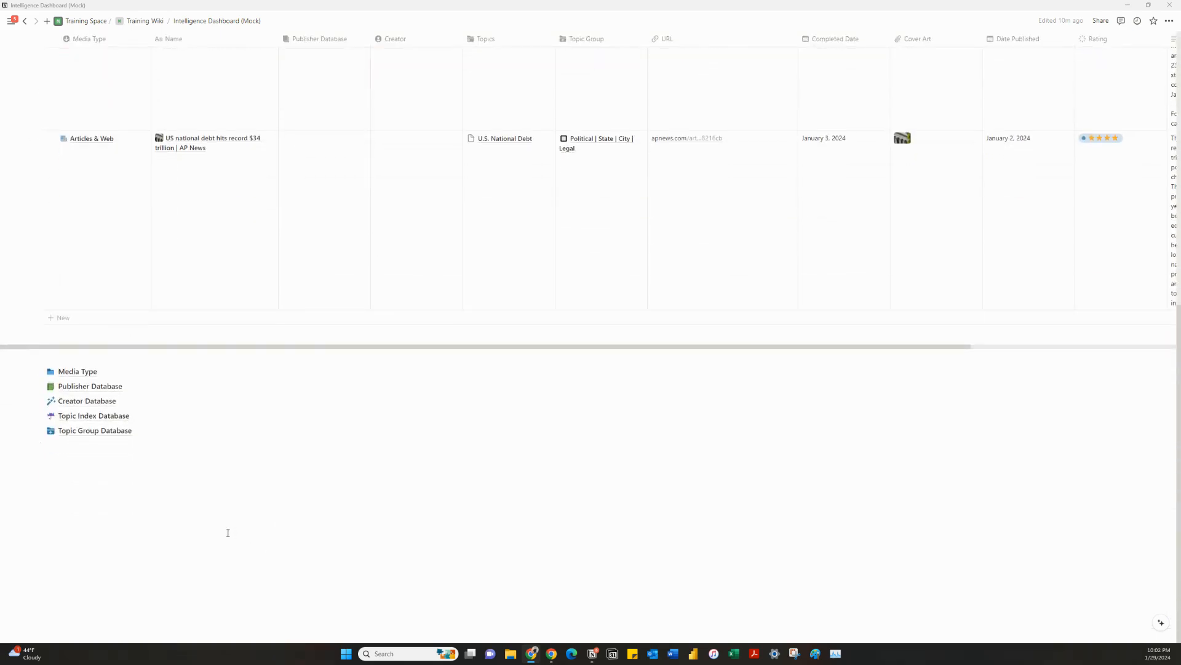
{"action": "scroll", "coordinate": [228, 532], "scroll_direction": "up", "scroll_amount": 10}
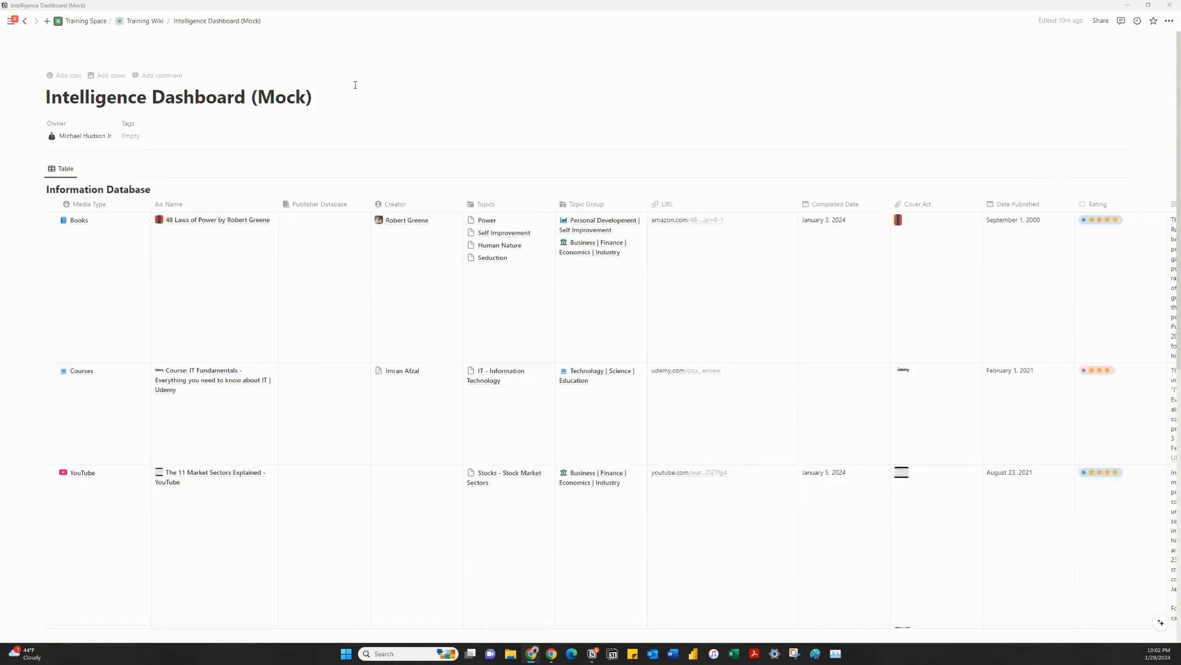
- Insert a two-column layout above the Information Database and add a callout in its first column
{"action": "left_click", "coordinate": [330, 73]}
{"action": "key", "text": "Return"}
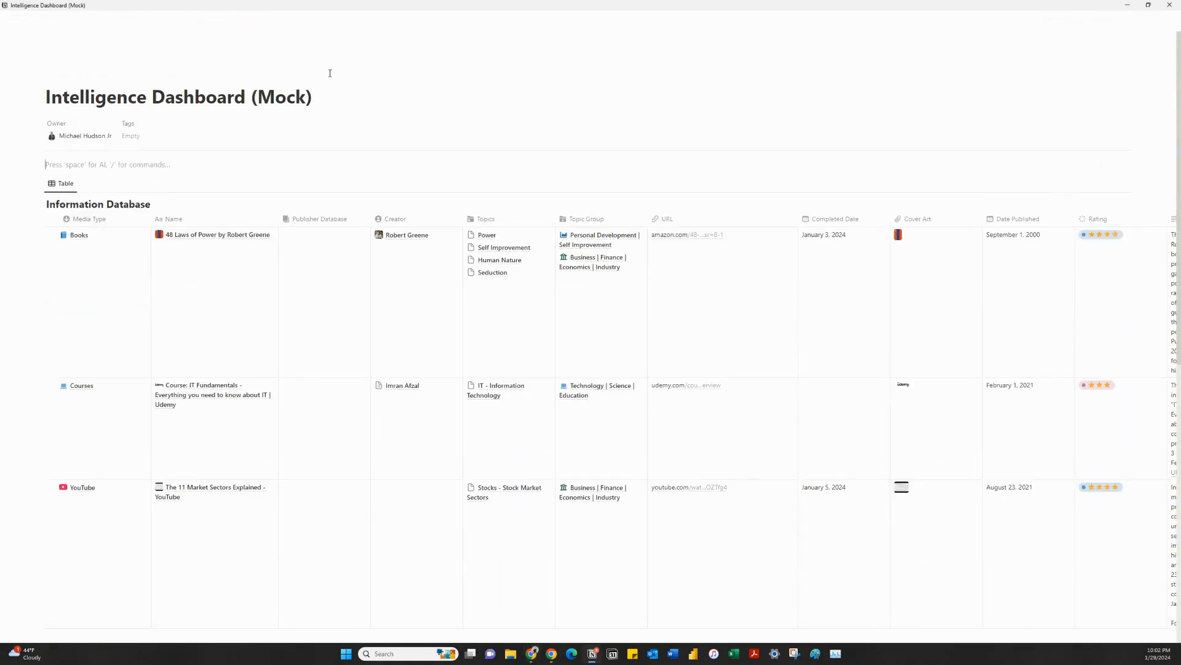
{"action": "type", "text": "/2 co"}
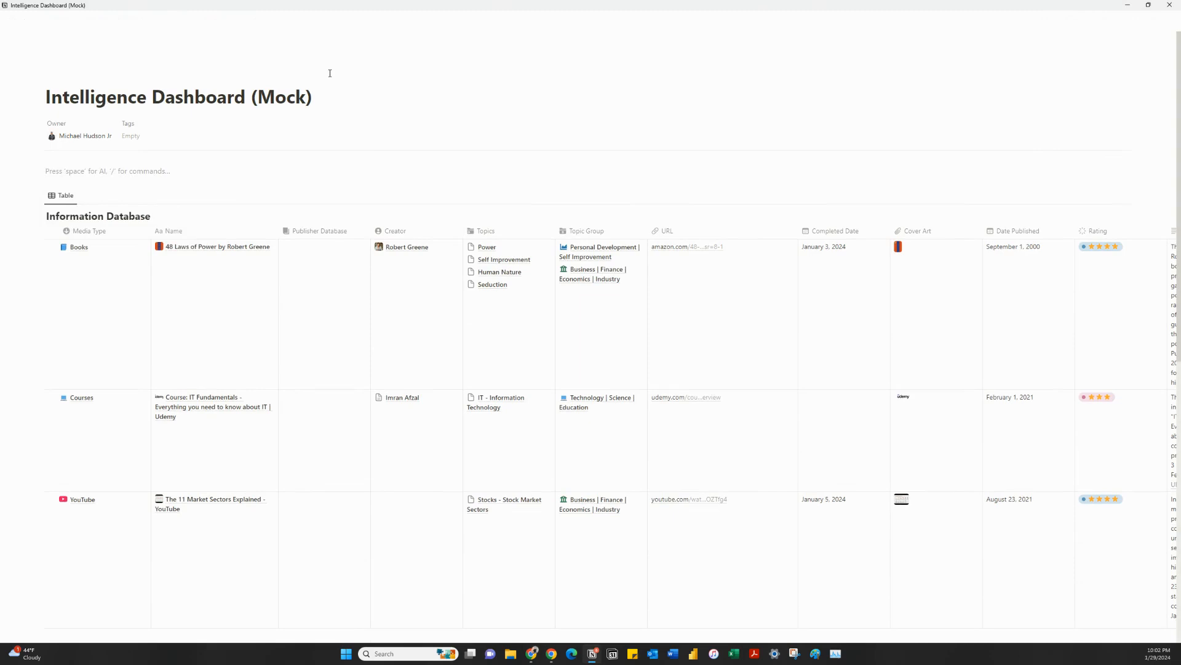
{"action": "type", "text": "/call"}
{"action": "key", "text": "Return"}
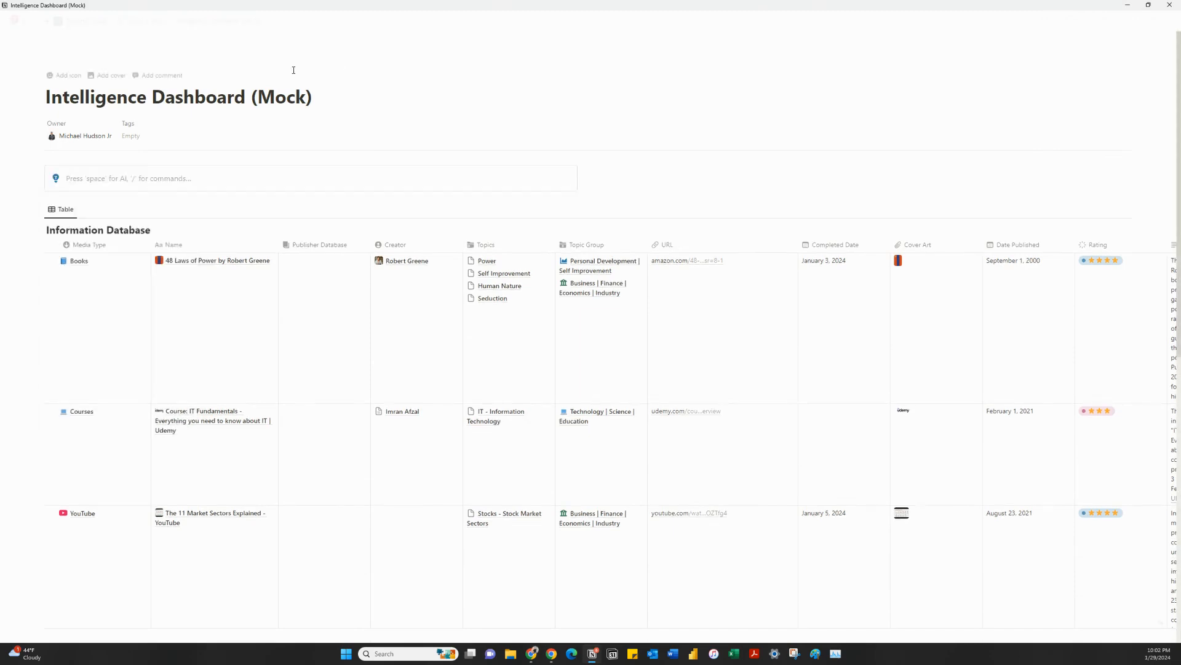
- Duplicate the empty callout and place the copy beside the original in the second column
{"action": "left_click", "coordinate": [39, 173]}
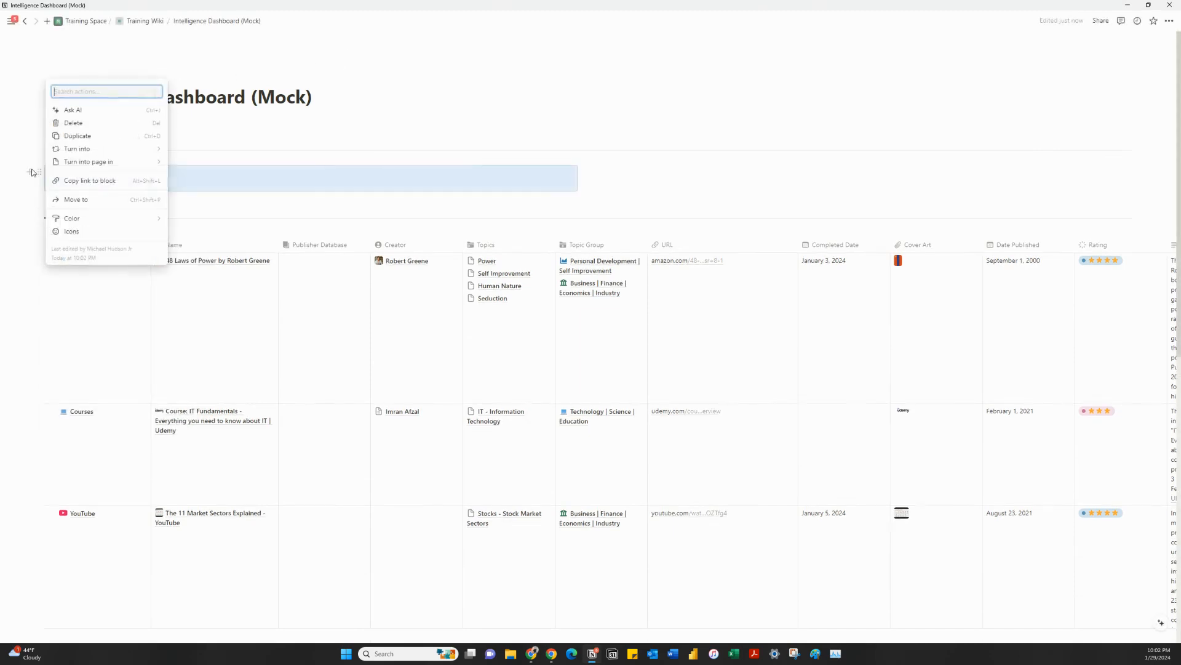
{"action": "left_click", "coordinate": [75, 136]}
{"action": "left_click_drag", "start_coordinate": [38, 200], "coordinate": [729, 166]}
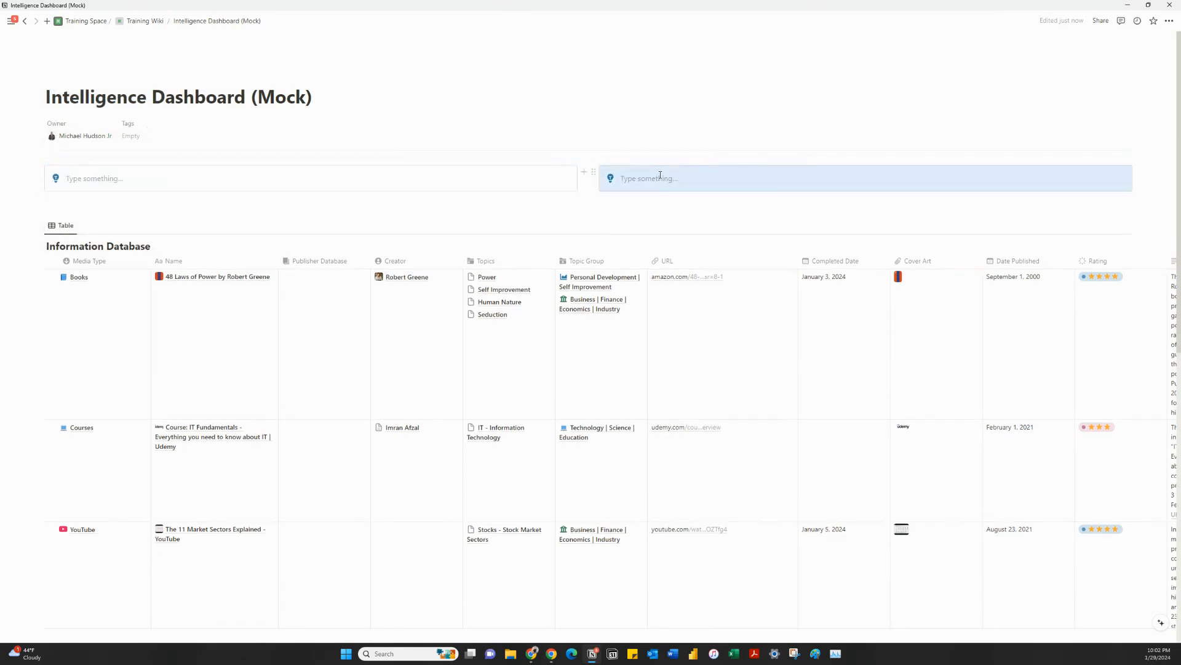
- Move the Information Database into the second column's callout and narrow the first column to about a quarter of the page width
{"action": "left_click", "coordinate": [433, 205]}
{"action": "left_click_drag", "start_coordinate": [38, 225], "coordinate": [763, 178]}
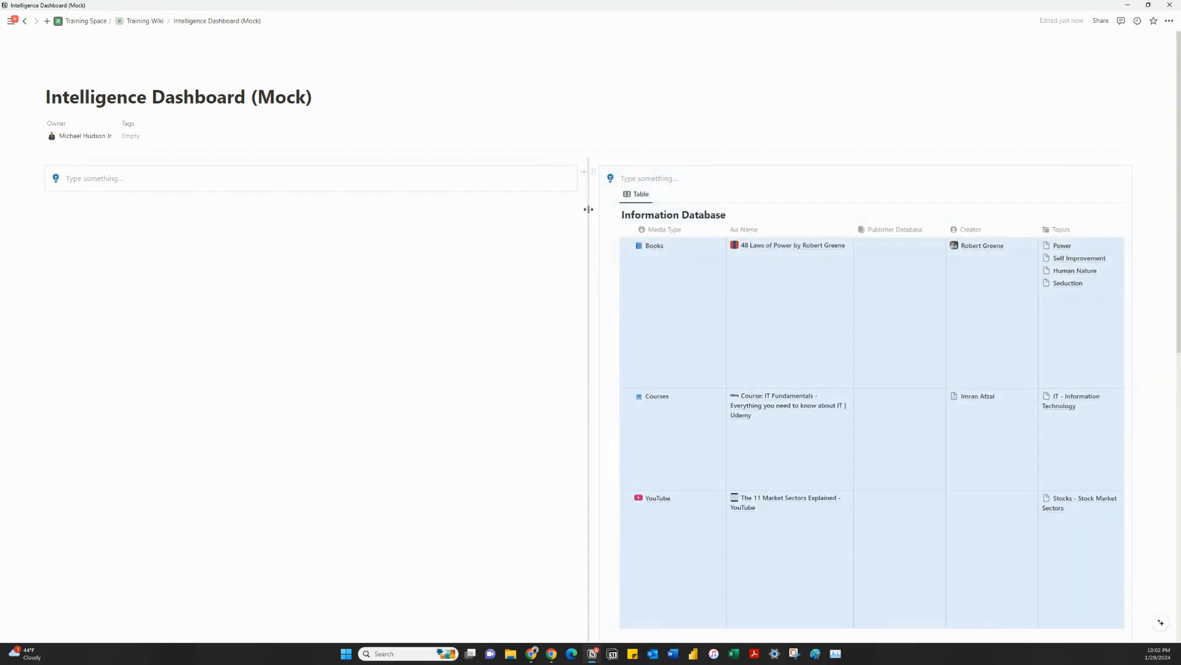
{"action": "left_click_drag", "start_coordinate": [532, 209], "coordinate": [321, 209]}
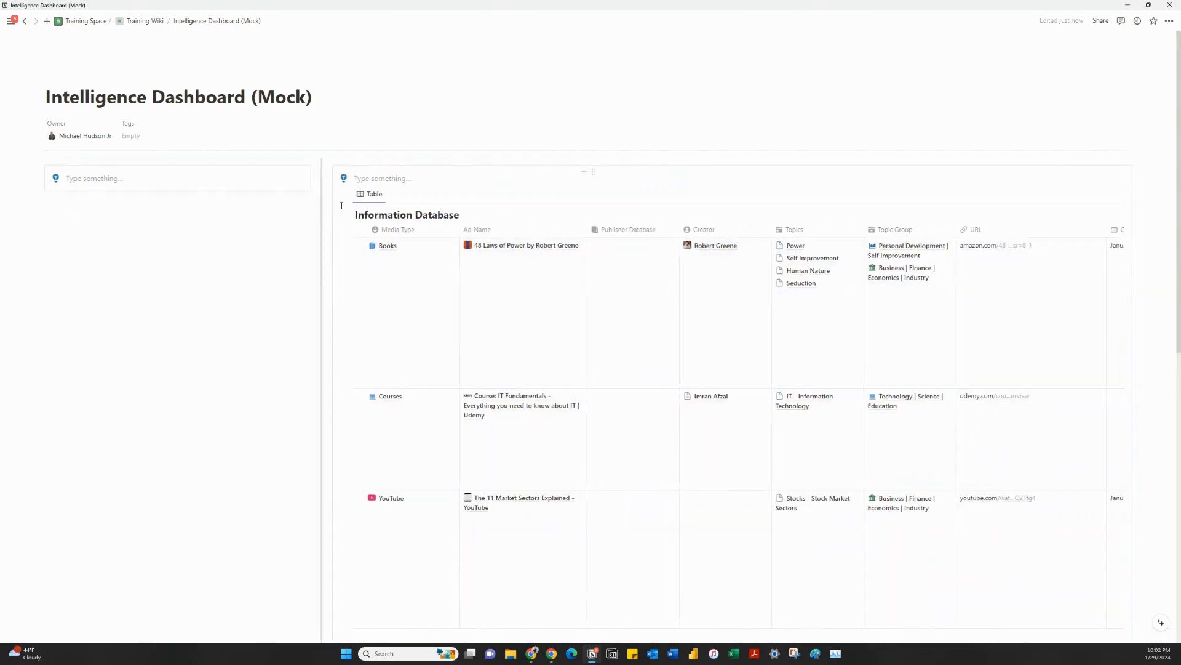
- Move the five database links from the page end into the first column's callout and enter "." as its text
{"action": "scroll", "coordinate": [214, 248], "scroll_direction": "down", "scroll_amount": 10}
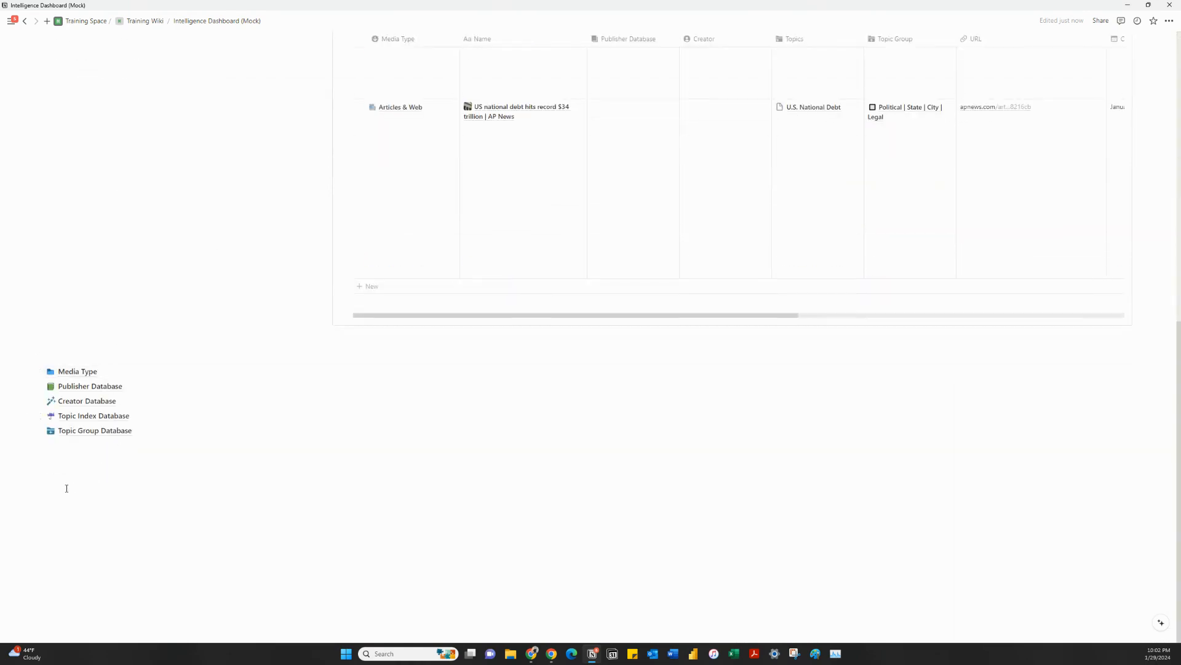
{"action": "left_click_drag", "start_coordinate": [29, 462], "coordinate": [131, 377]}
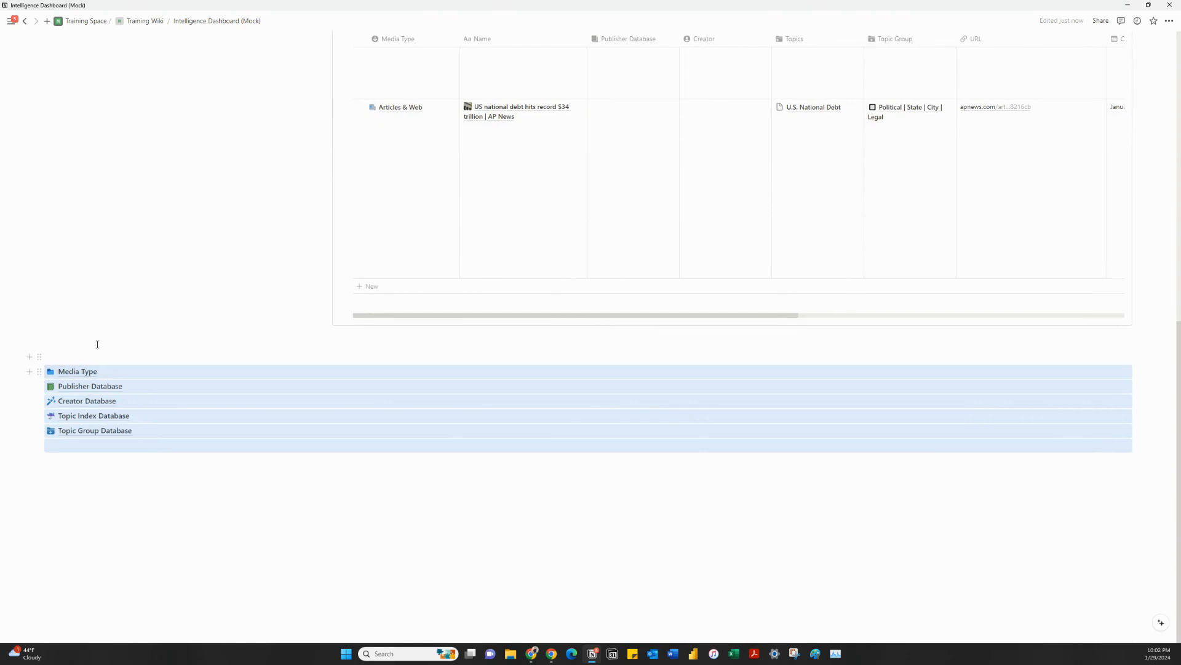
{"action": "left_click_drag", "start_coordinate": [38, 371], "coordinate": [102, 175]}
{"action": "left_click", "coordinate": [103, 175]}
{"action": "type", "text": "."}
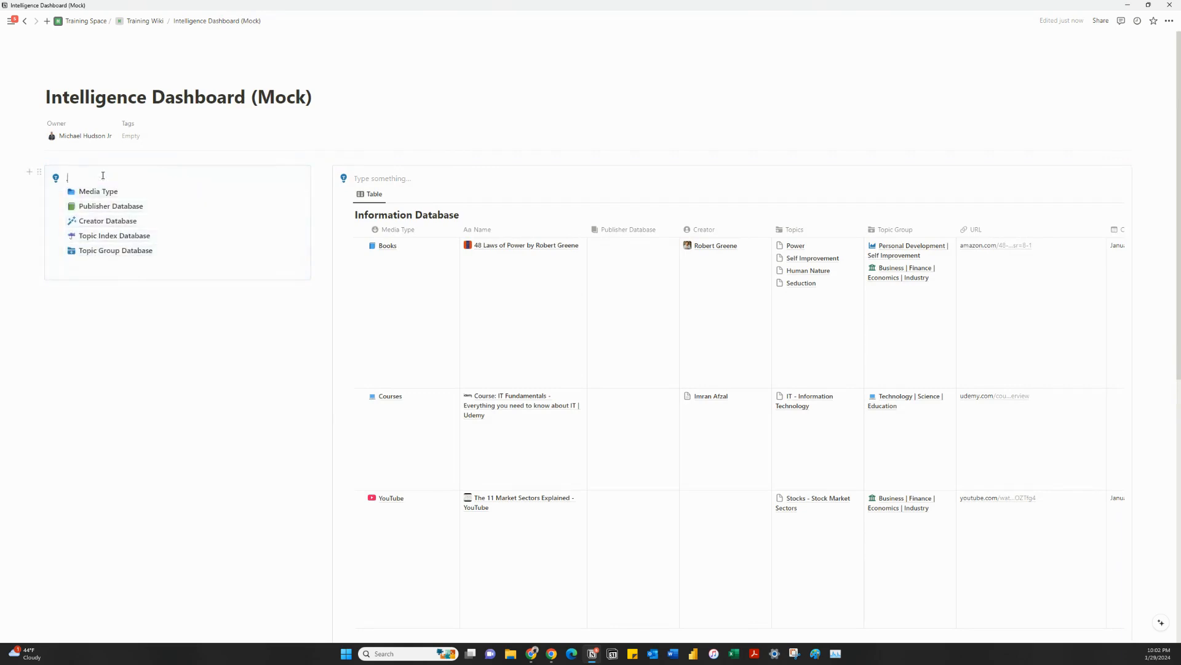
- Create a page named "Database" beneath the Topic Group Database link in the callout
{"action": "left_click", "coordinate": [78, 272]}
{"action": "type", "text": "Database "}
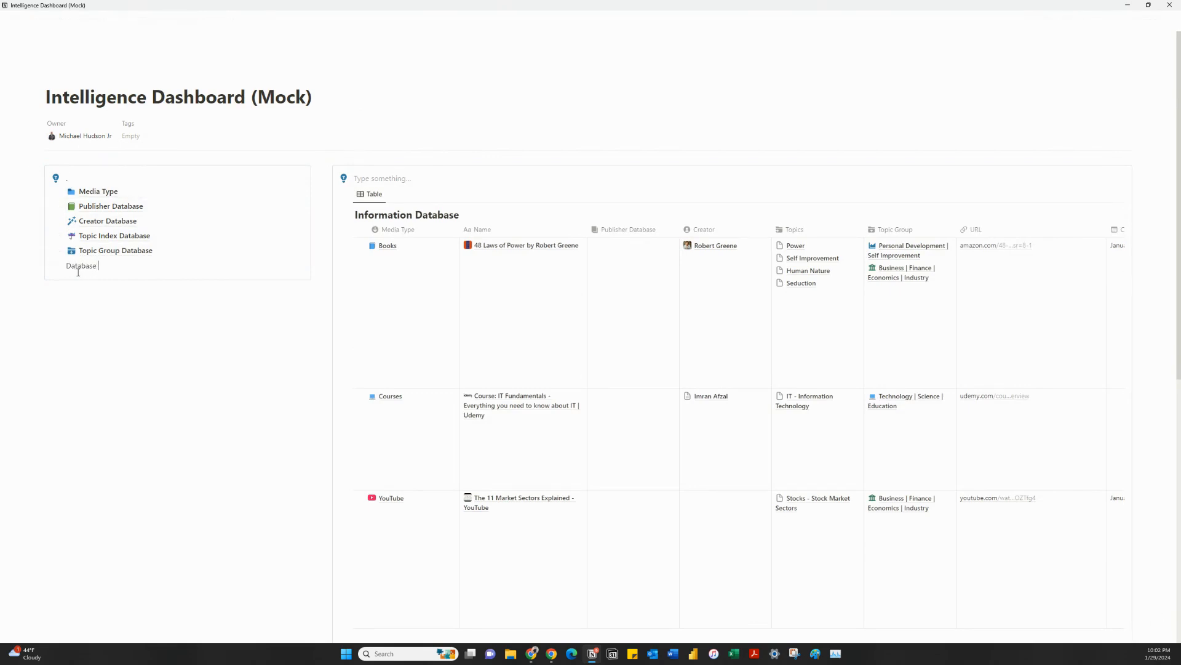
{"action": "type", "text": "/turn into page"}
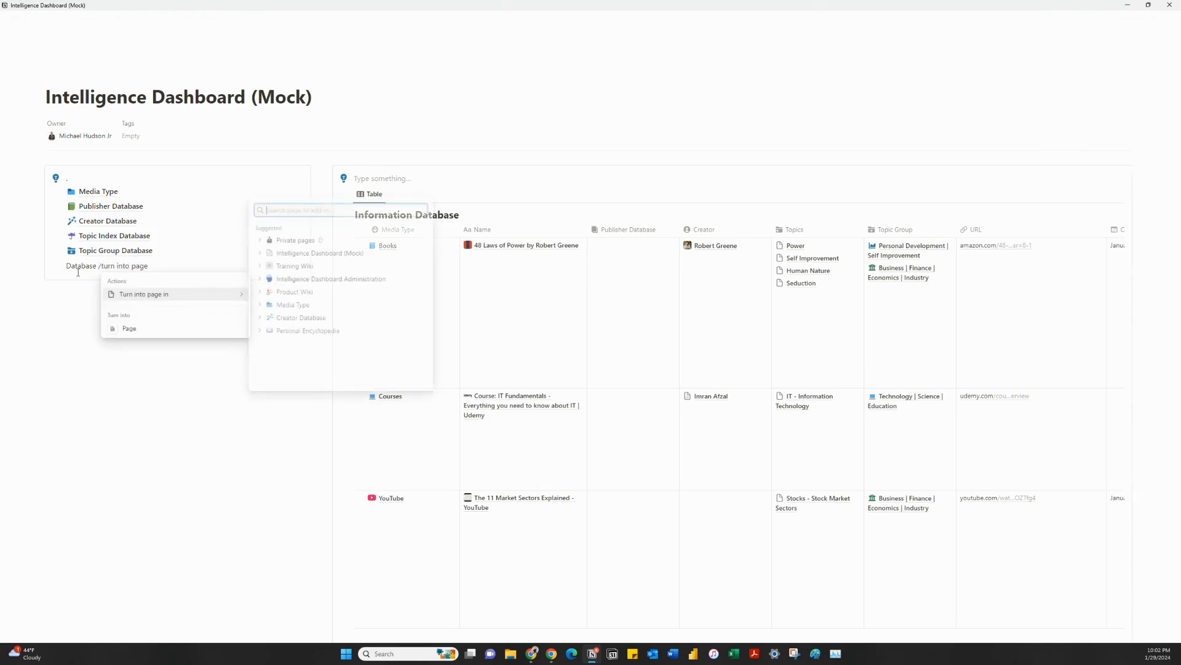
{"action": "left_click", "coordinate": [123, 328]}
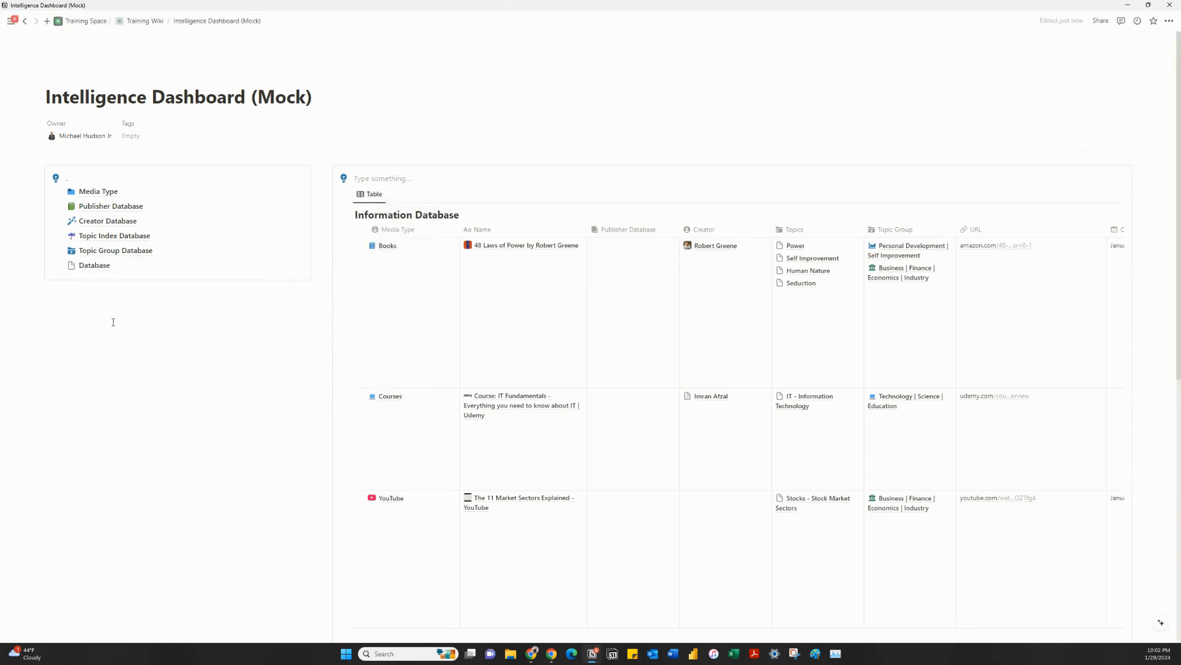
- Give the Database page a blue database icon
{"action": "left_click", "coordinate": [72, 266]}
{"action": "left_click", "coordinate": [50, 285]}
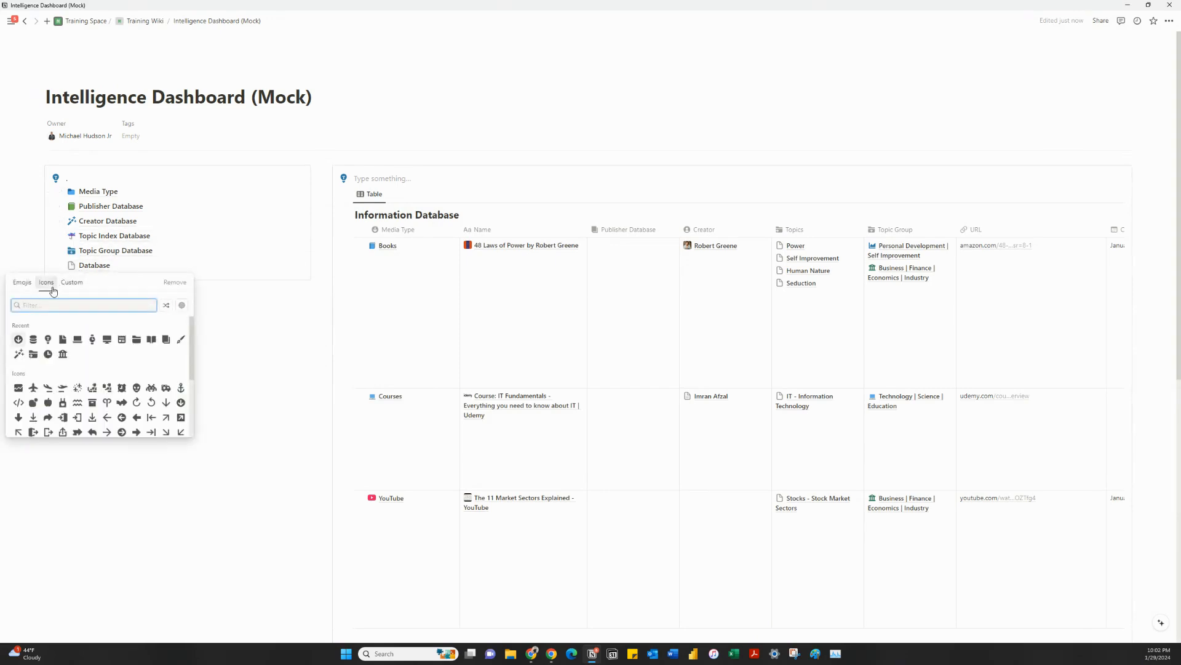
{"action": "left_click", "coordinate": [33, 339]}
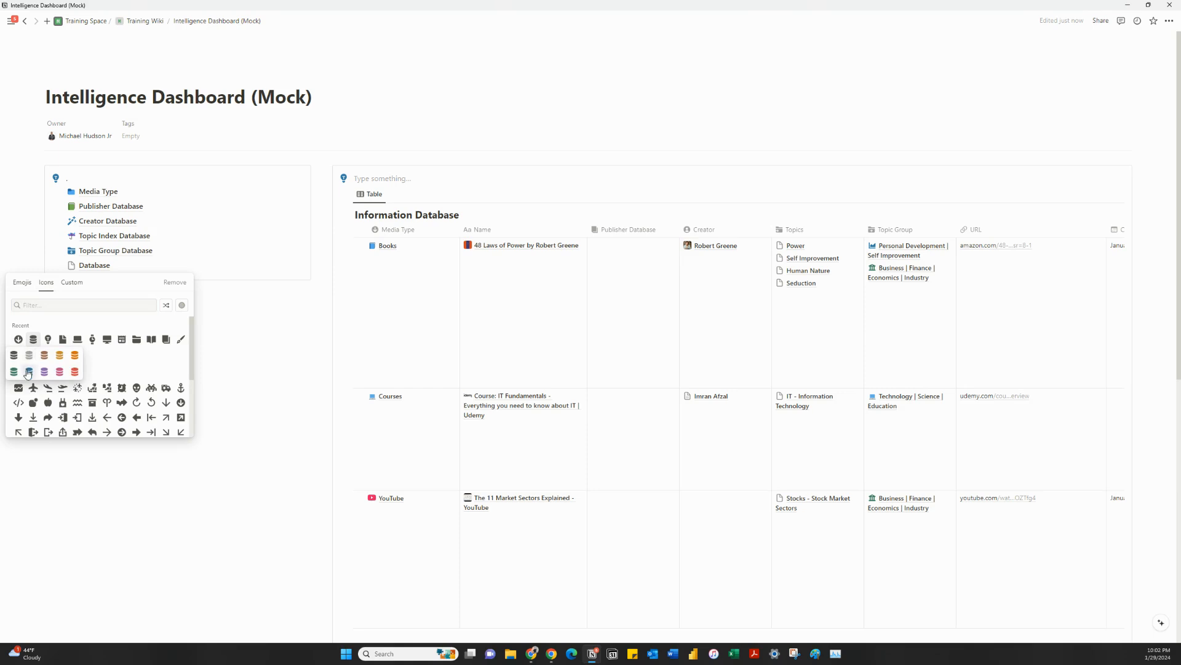
{"action": "left_click", "coordinate": [28, 372]}
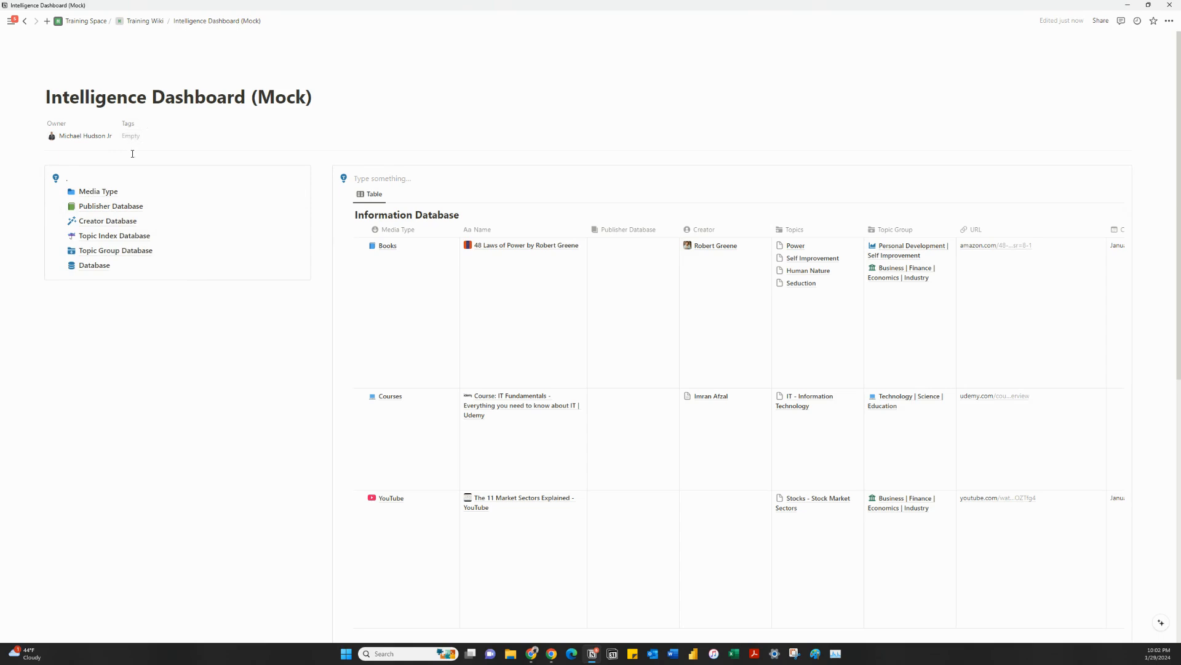
- Move the Media Type, Publisher, Creator, Topic Index and Topic Group database links into the Database page
{"action": "left_click_drag", "start_coordinate": [60, 192], "coordinate": [84, 267]}
{"action": "left_click_drag", "start_coordinate": [60, 192], "coordinate": [93, 246]}
{"action": "left_click_drag", "start_coordinate": [60, 191], "coordinate": [96, 237]}
{"action": "left_click_drag", "start_coordinate": [60, 191], "coordinate": [85, 204]}
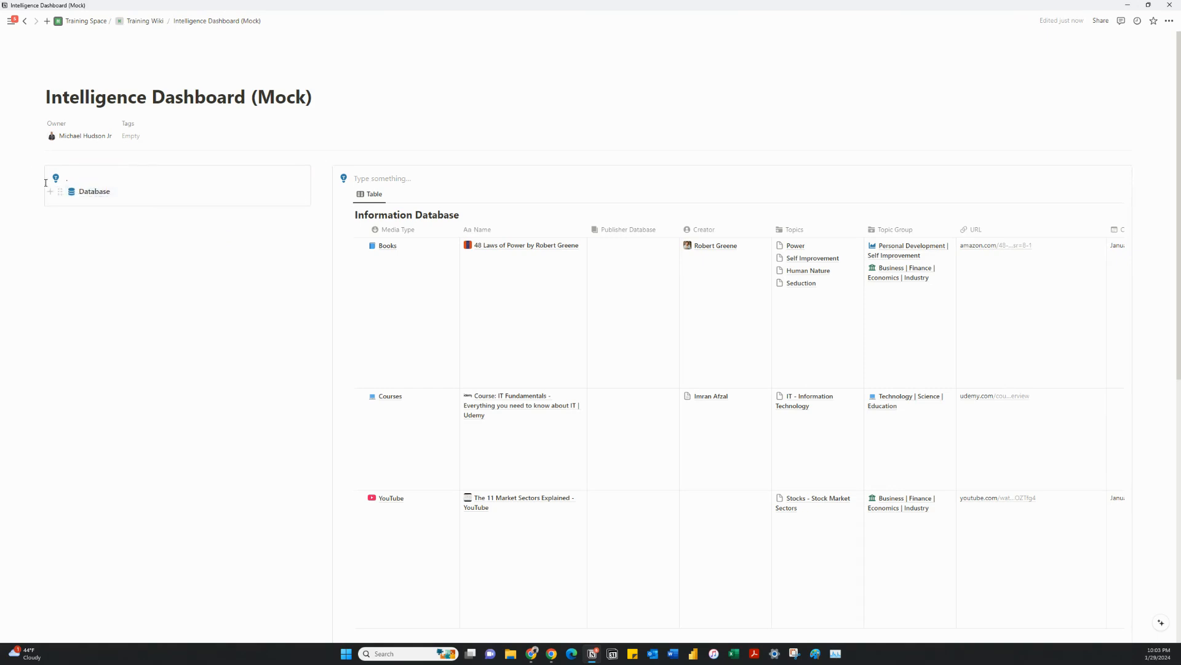
- Change the icon of the callout holding the Database page to a gray database symbol
{"action": "left_click", "coordinate": [55, 178]}
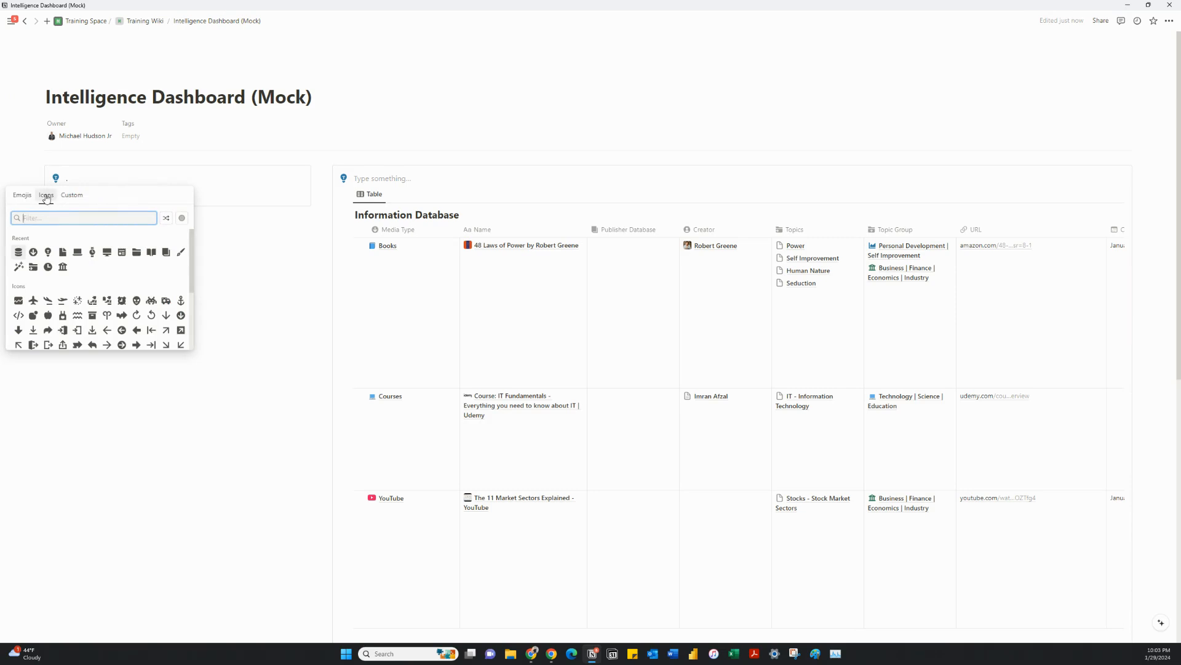
{"action": "left_click", "coordinate": [285, 345]}
{"action": "left_click", "coordinate": [57, 181]}
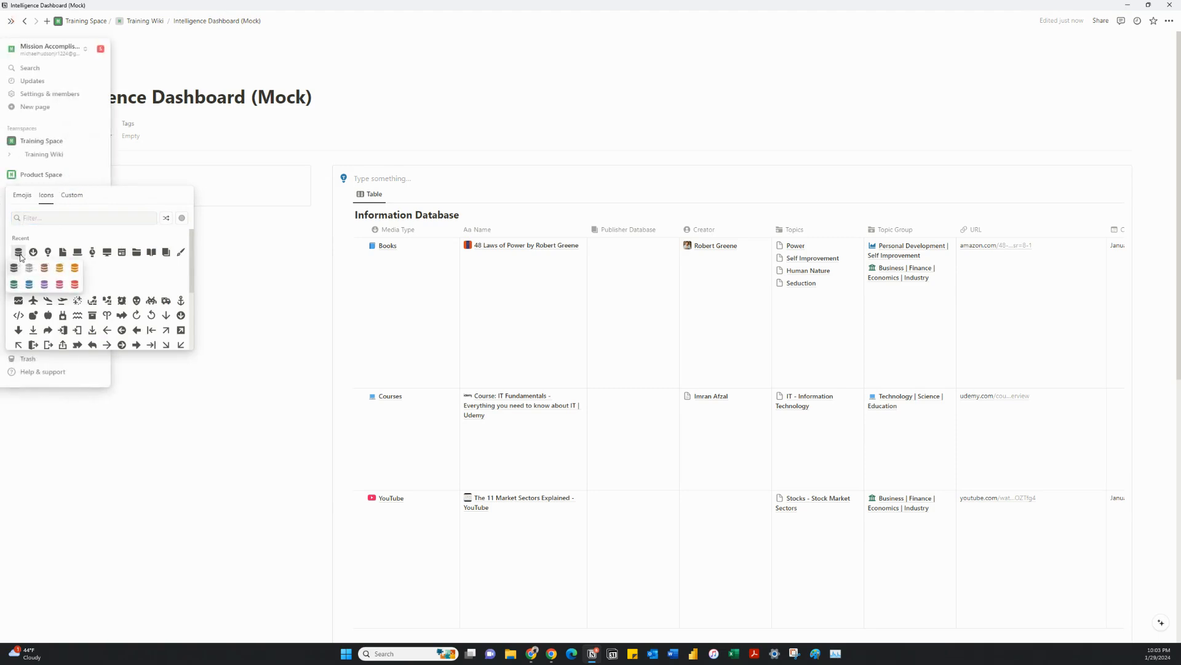
{"action": "left_click", "coordinate": [19, 253]}
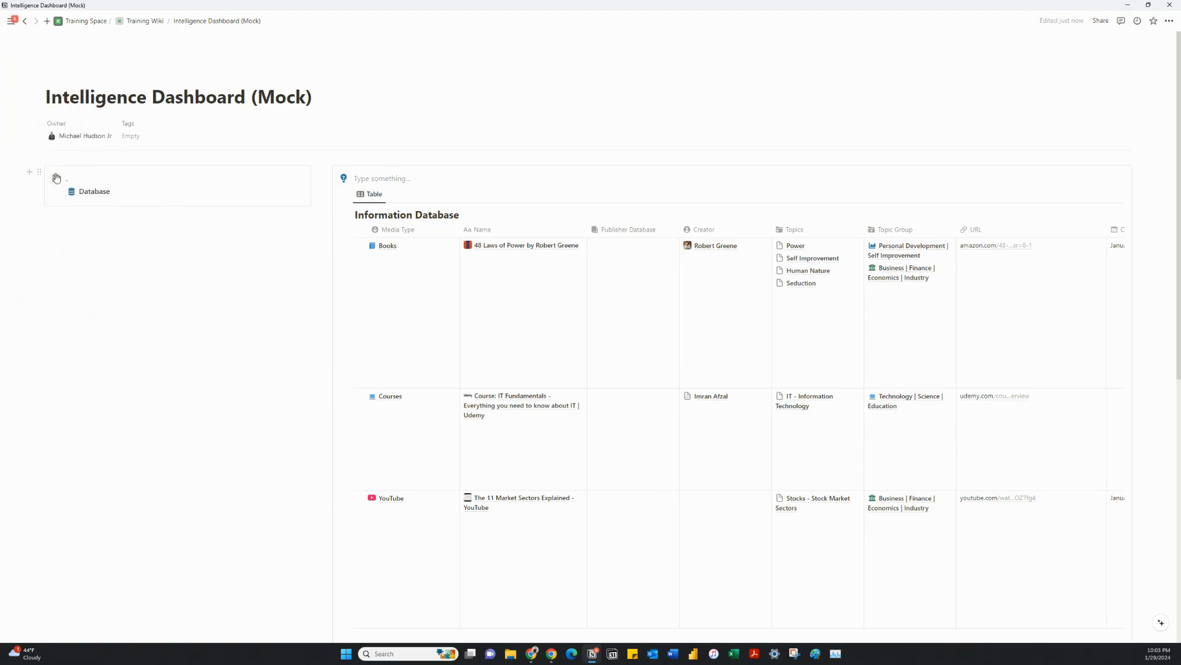
- Add a callout below the Database callout with a blue circled down-arrow icon and the text "Media Type"
{"action": "left_click", "coordinate": [68, 216]}
{"action": "type", "text": "/call"}
{"action": "key", "text": "Return"}
{"action": "left_click", "coordinate": [56, 224]}
{"action": "left_click", "coordinate": [34, 298]}
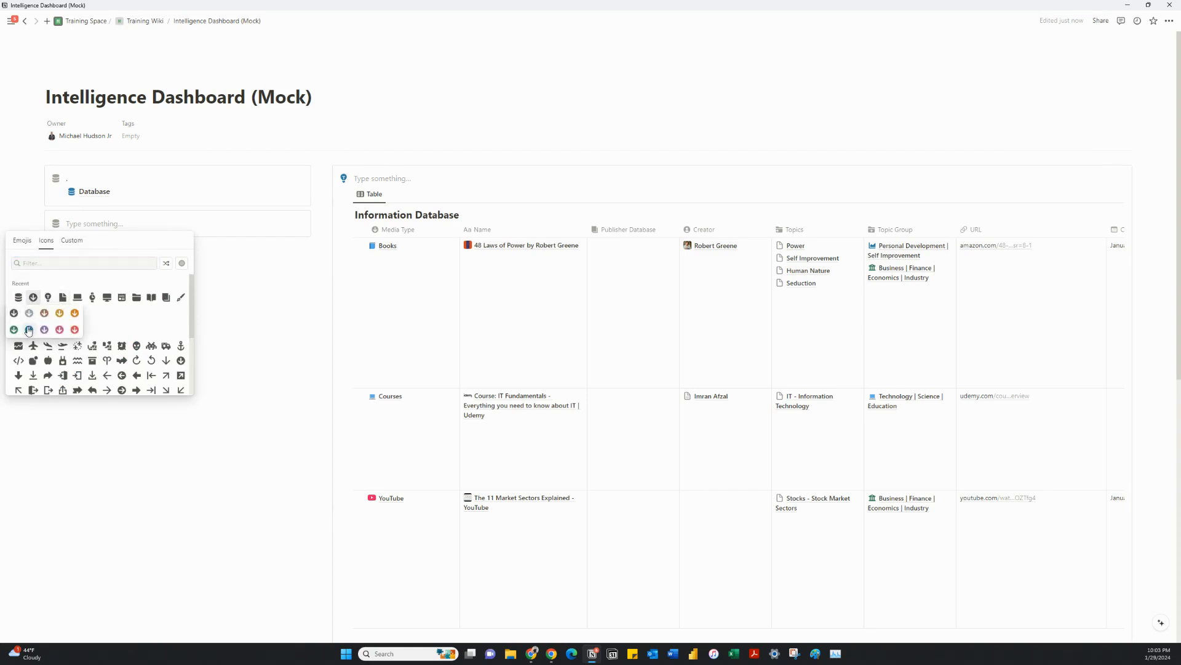
{"action": "left_click", "coordinate": [29, 331]}
{"action": "left_click", "coordinate": [85, 223]}
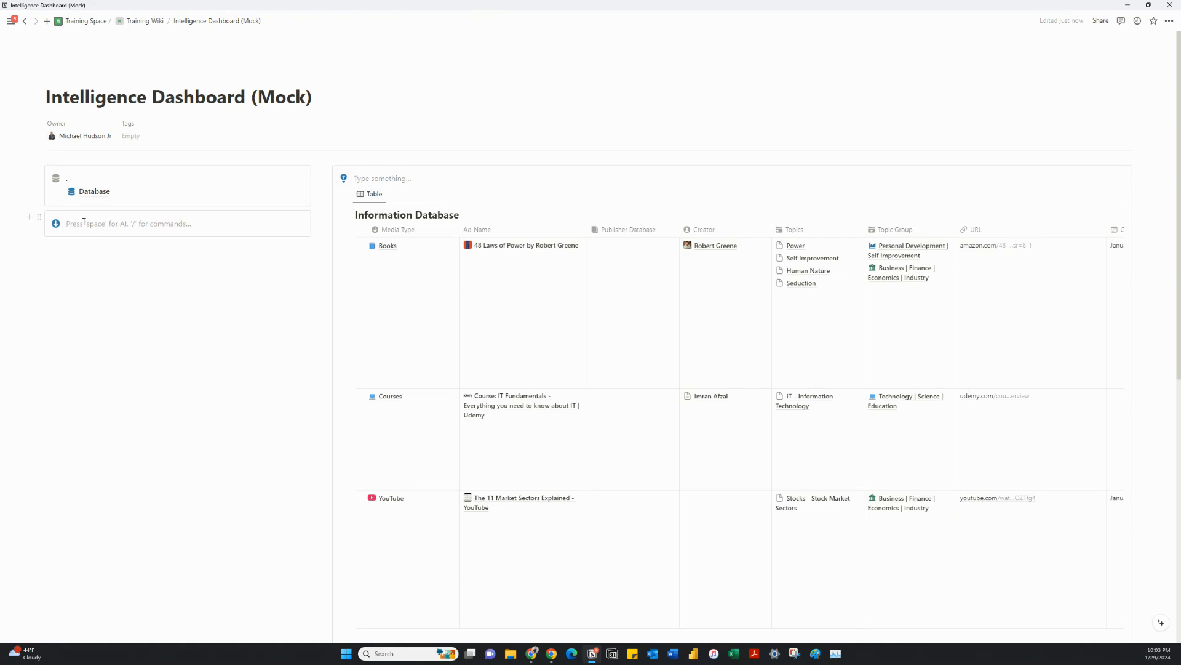
{"action": "type", "text": "Media Type"}
{"action": "key", "text": "Return"}
- Insert a linked view of the Media Type database below the Media Type callout, using its existing Media Types view
{"action": "type", "text": "/linked view"}
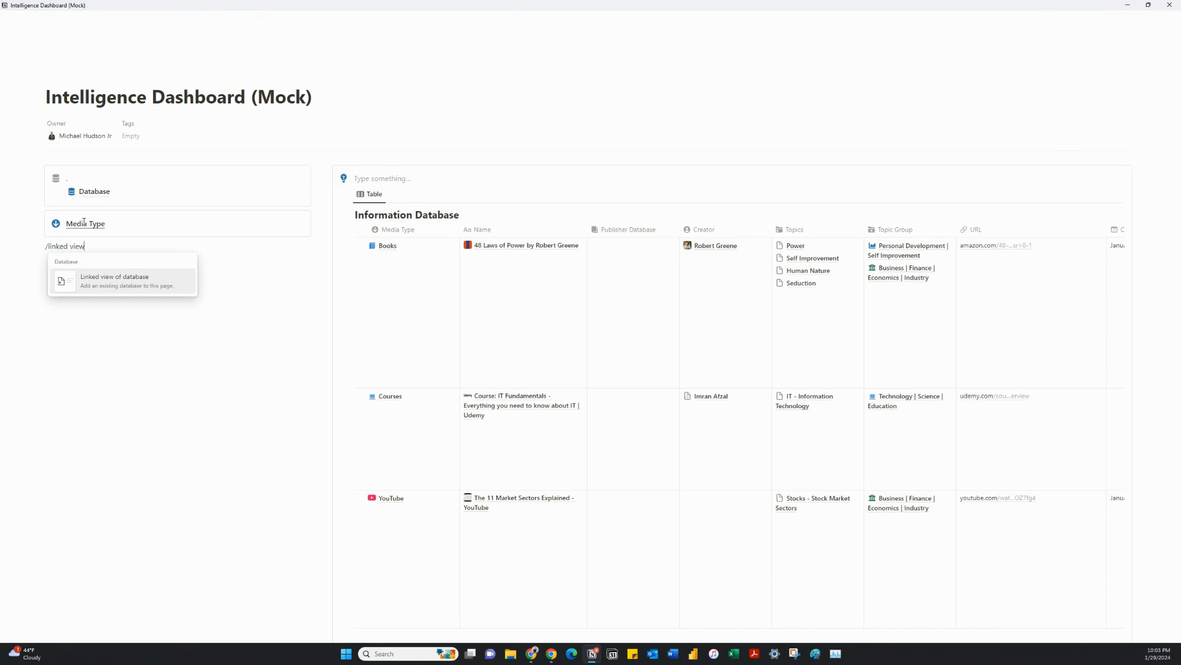
{"action": "key", "text": "Return"}
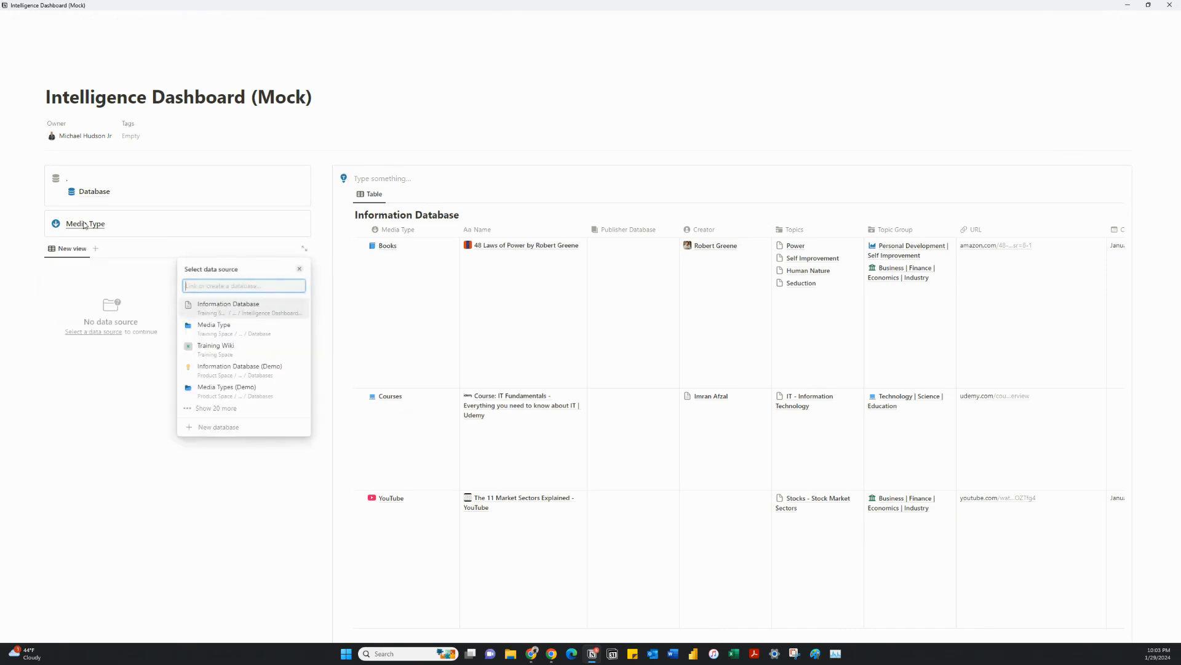
{"action": "left_click", "coordinate": [216, 326]}
{"action": "left_click", "coordinate": [211, 306]}
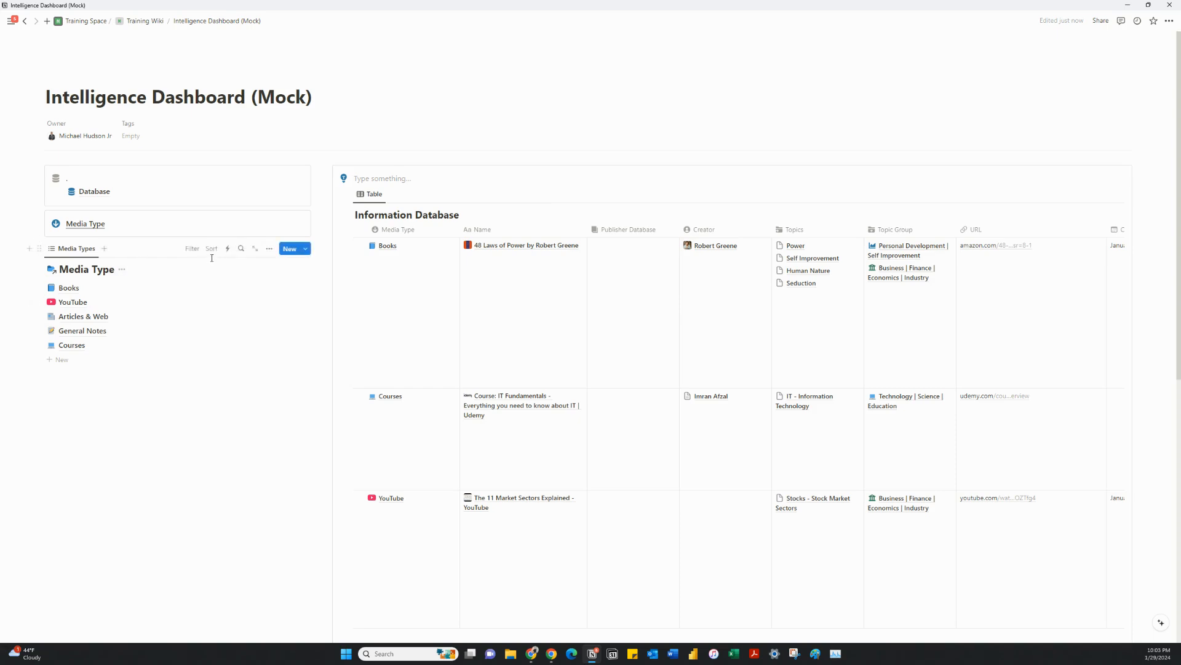
- Hide the database title in the linked Media Types view
{"action": "left_click", "coordinate": [269, 248]}
{"action": "left_click", "coordinate": [275, 339]}
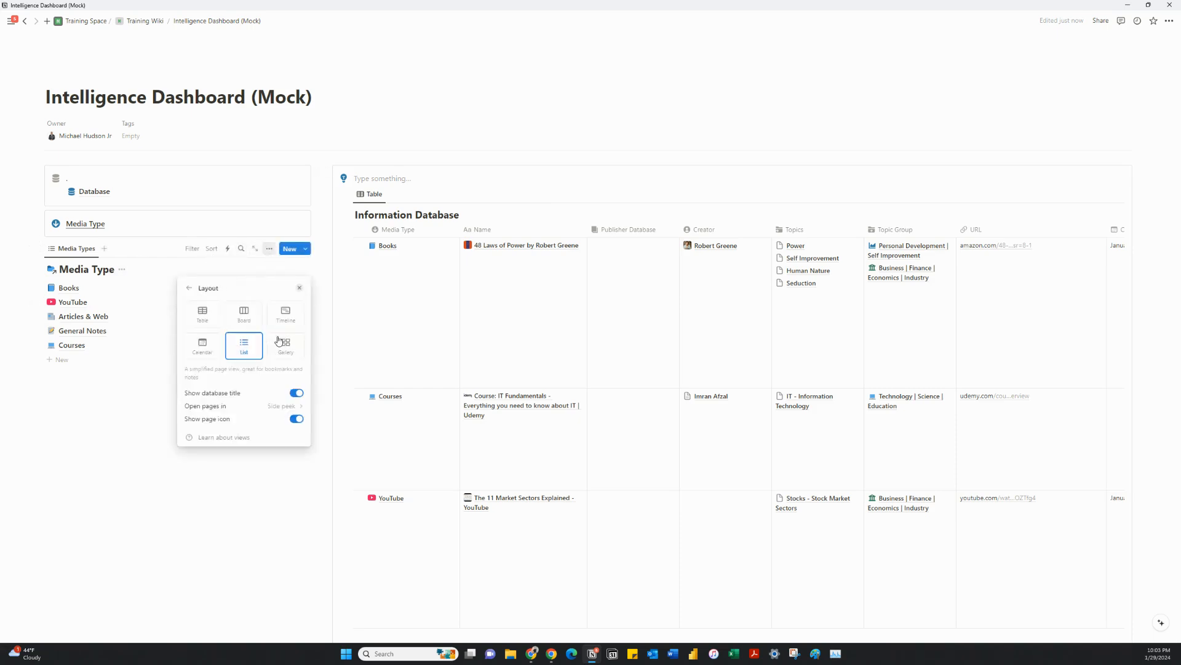
{"action": "left_click", "coordinate": [297, 393]}
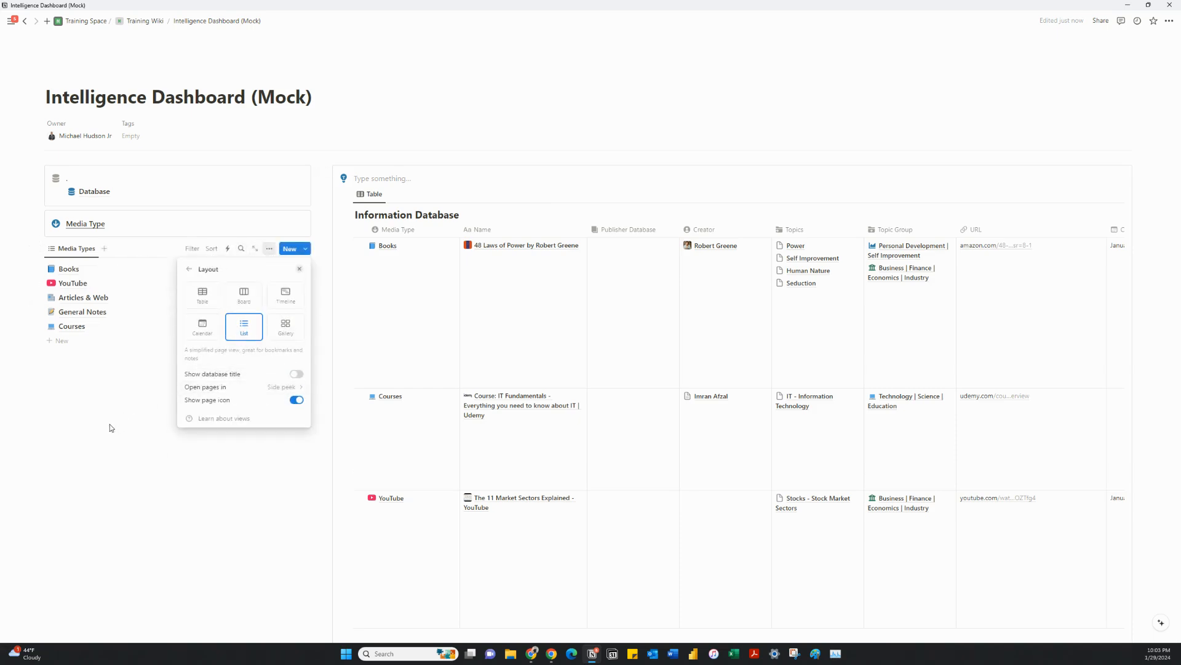
{"action": "left_click", "coordinate": [110, 423]}
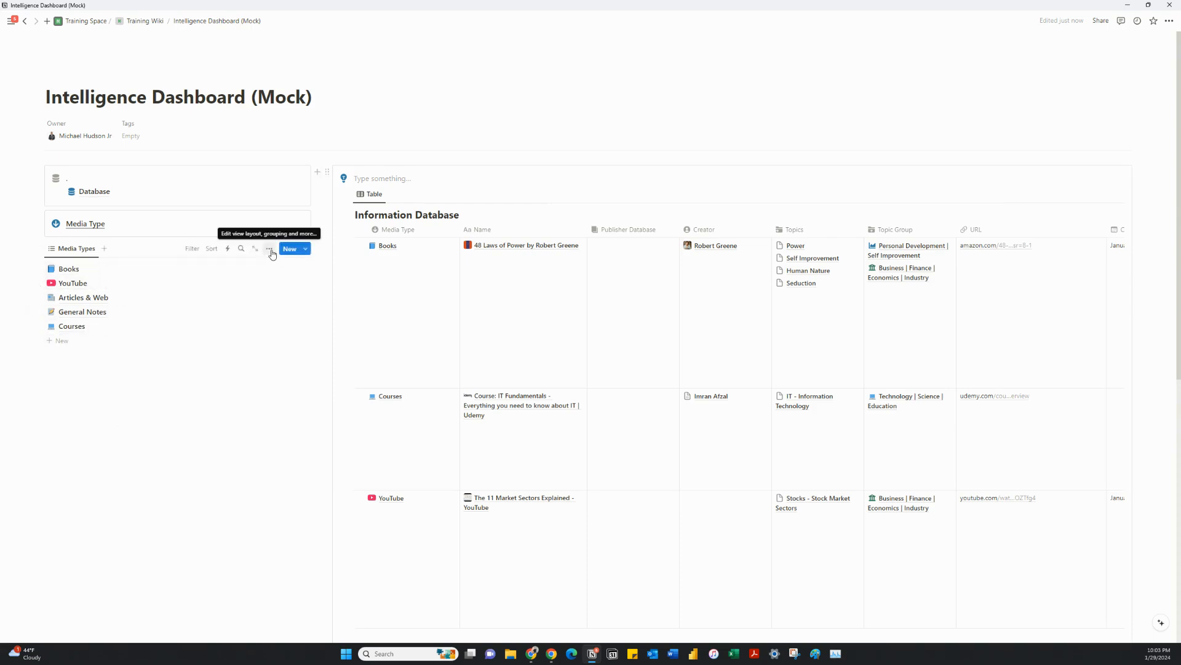
- Switch the linked Media Types view to the Gallery layout with card preview set to None
{"action": "left_click", "coordinate": [270, 248]}
{"action": "left_click", "coordinate": [264, 306]}
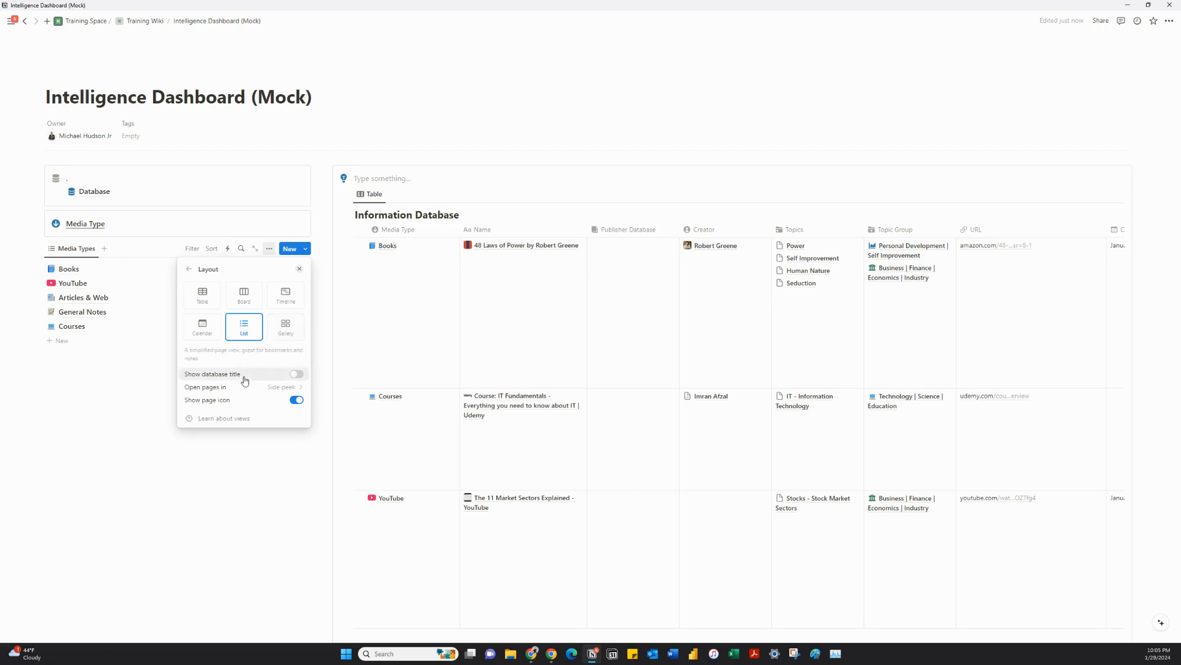
{"action": "left_click", "coordinate": [284, 329]}
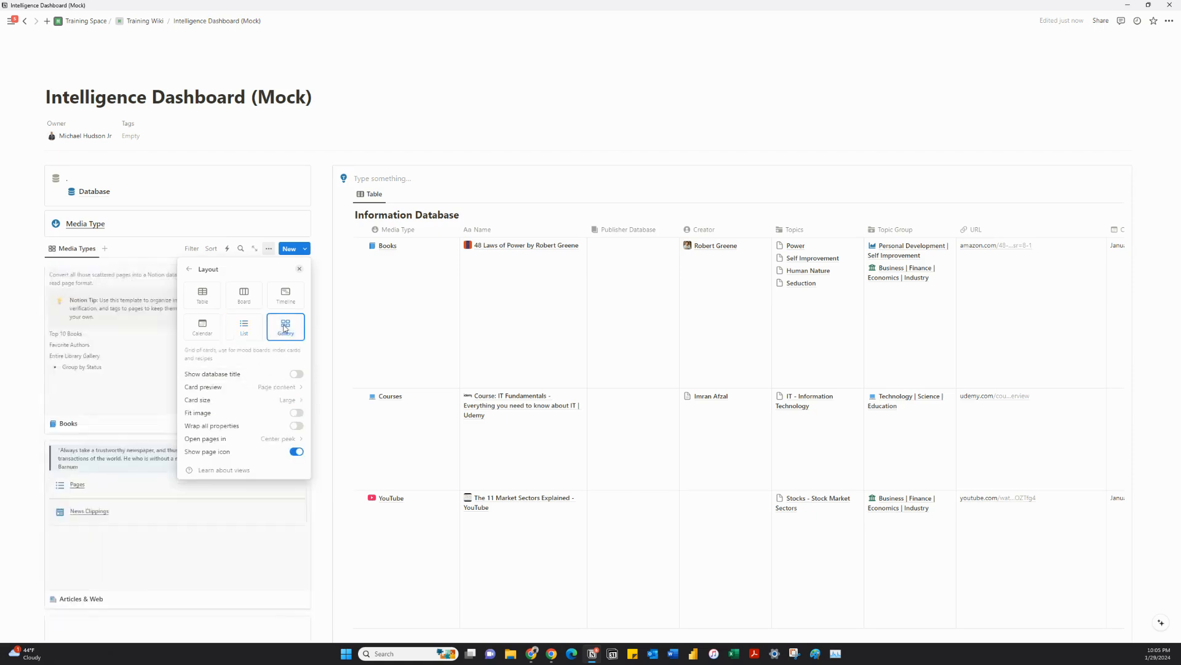
{"action": "left_click", "coordinate": [268, 387]}
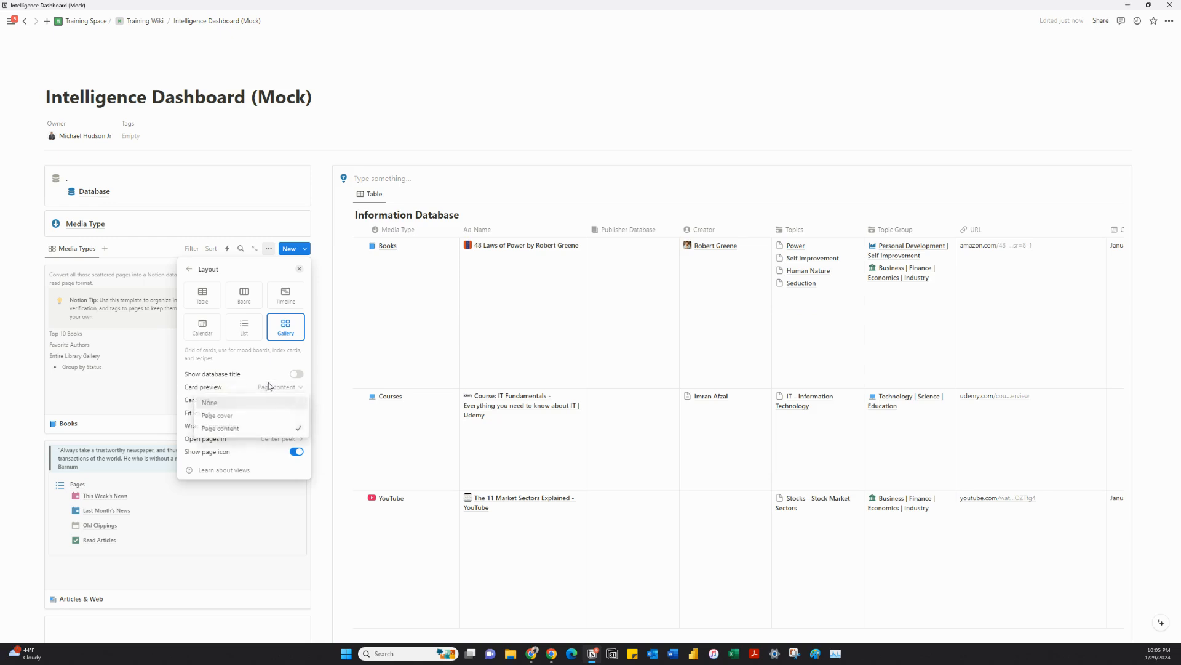
{"action": "left_click", "coordinate": [236, 405]}
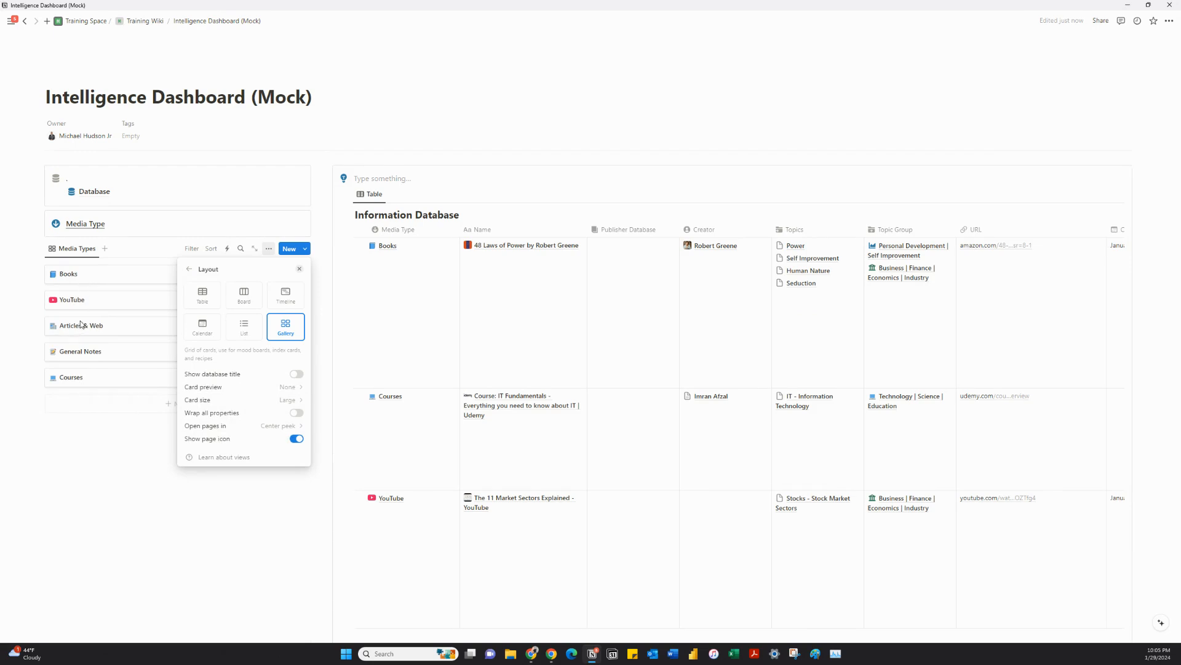
{"action": "left_click", "coordinate": [124, 500]}
- Set the Media Types view's icon to a circled down arrow and clear the view's name
{"action": "left_click", "coordinate": [74, 248]}
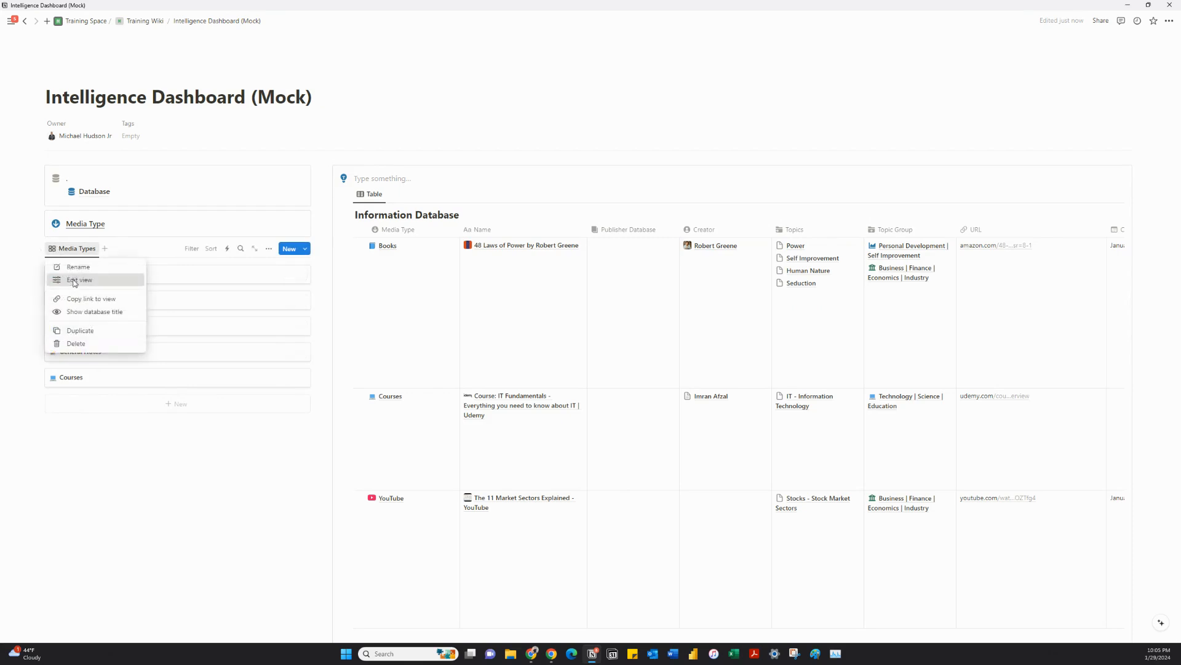
{"action": "left_click", "coordinate": [74, 281]}
{"action": "left_click", "coordinate": [189, 286]}
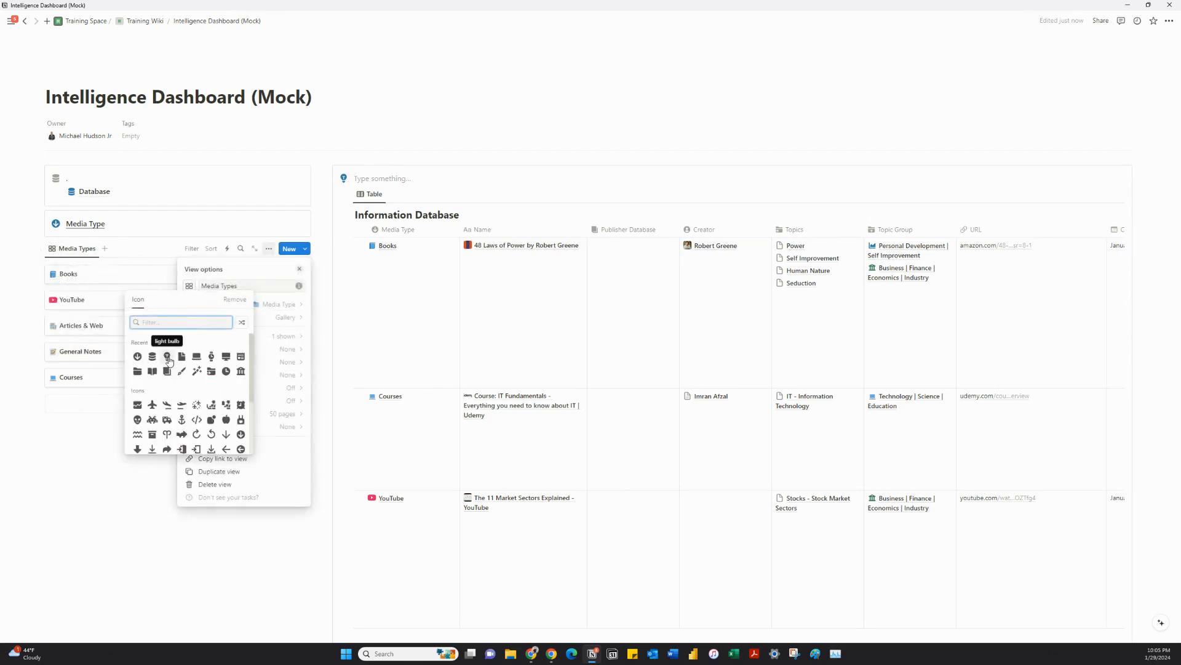
{"action": "left_click", "coordinate": [150, 356]}
{"action": "key", "text": "ctrl+a"}
{"action": "key", "text": "BackSpace"}
{"action": "left_click", "coordinate": [20, 512]}
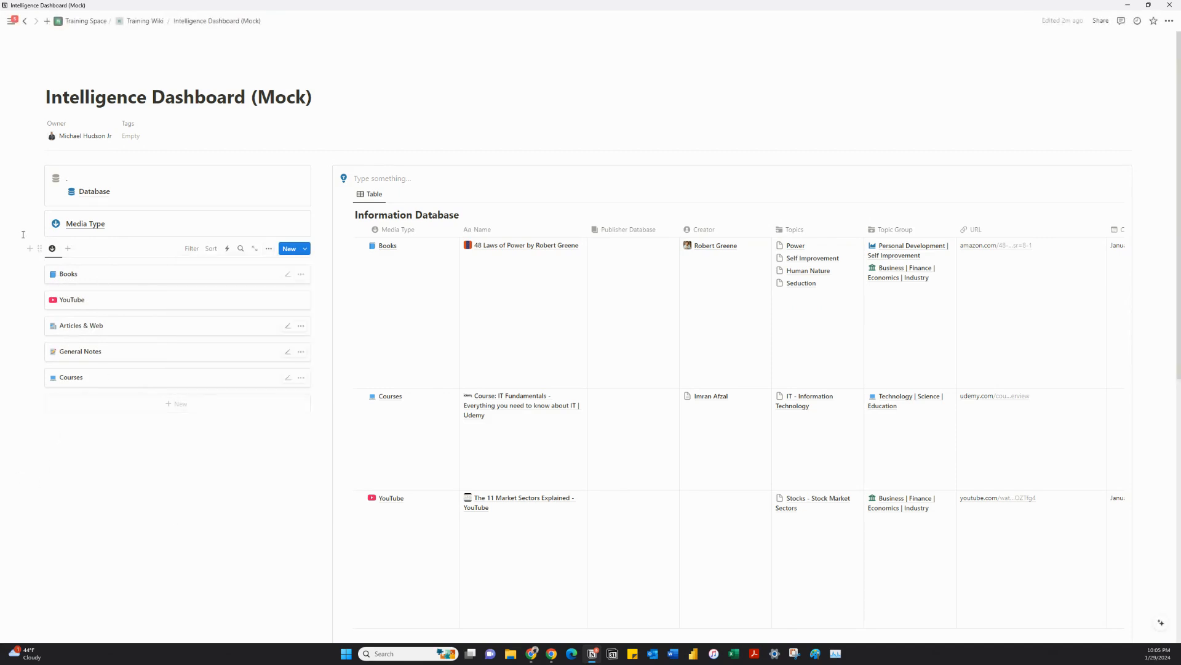
- Move the linked Media Types view inside the Media Type callout and place the Database callout beneath that callout
{"action": "left_click_drag", "start_coordinate": [37, 247], "coordinate": [73, 236]}
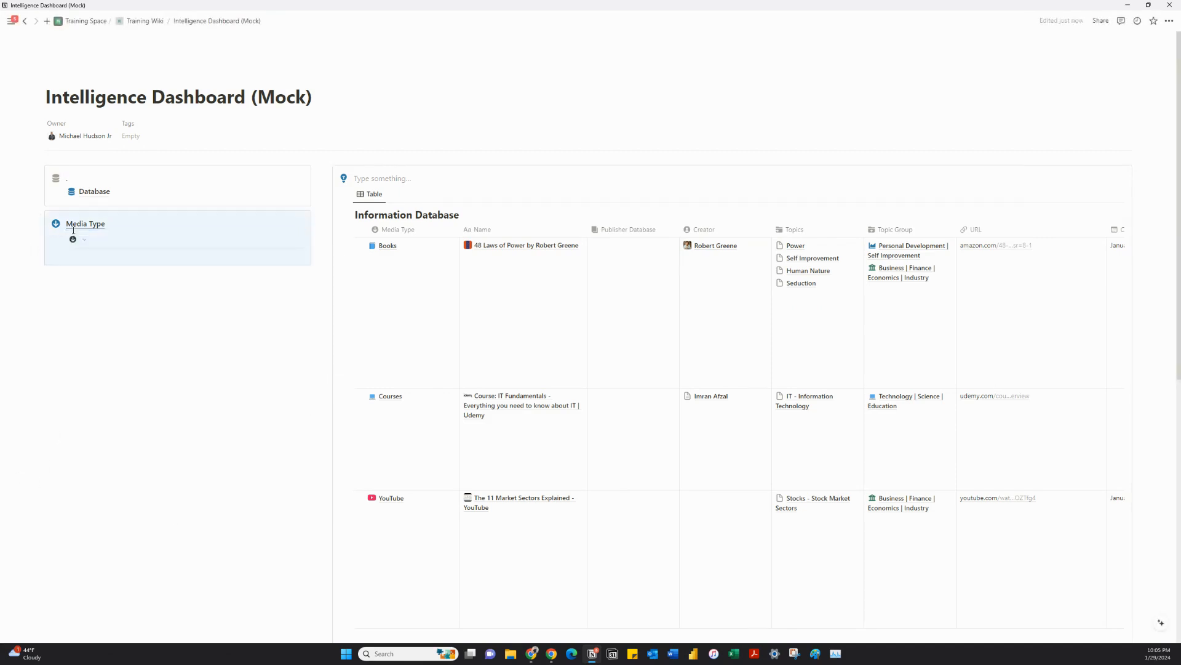
{"action": "left_click", "coordinate": [92, 456]}
{"action": "left_click_drag", "start_coordinate": [38, 172], "coordinate": [111, 444]}
{"action": "left_click", "coordinate": [111, 444]}
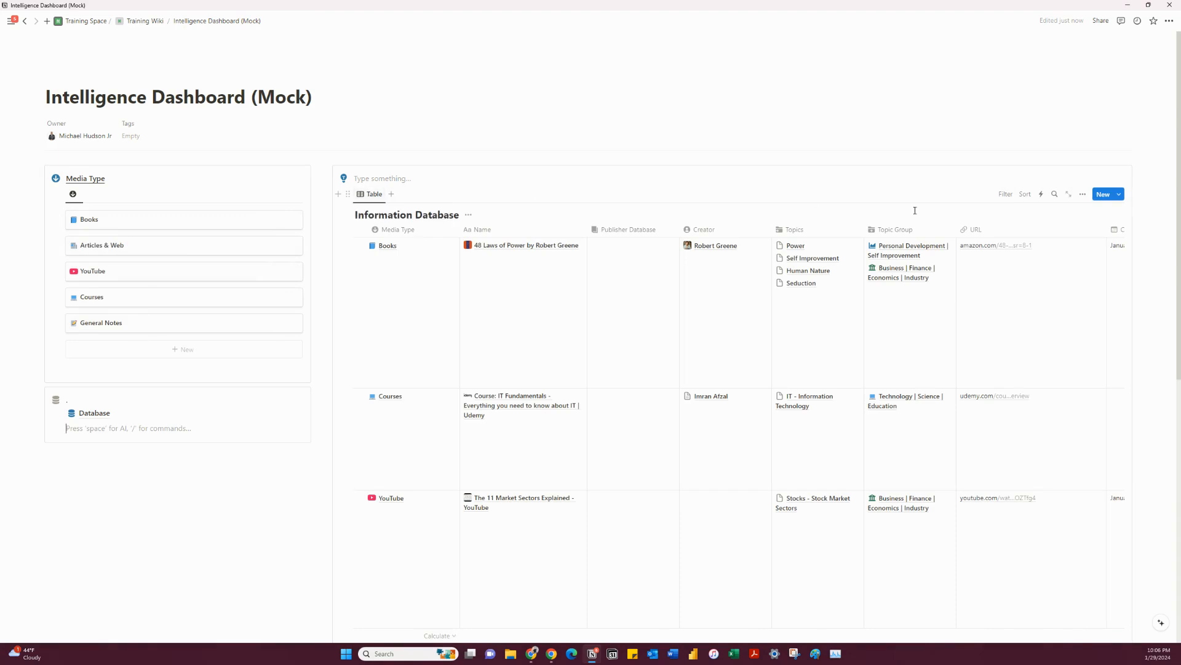
- Switch the Information Database view to the Gallery layout with card preview set to Cover Art
{"action": "left_click", "coordinate": [1083, 194]}
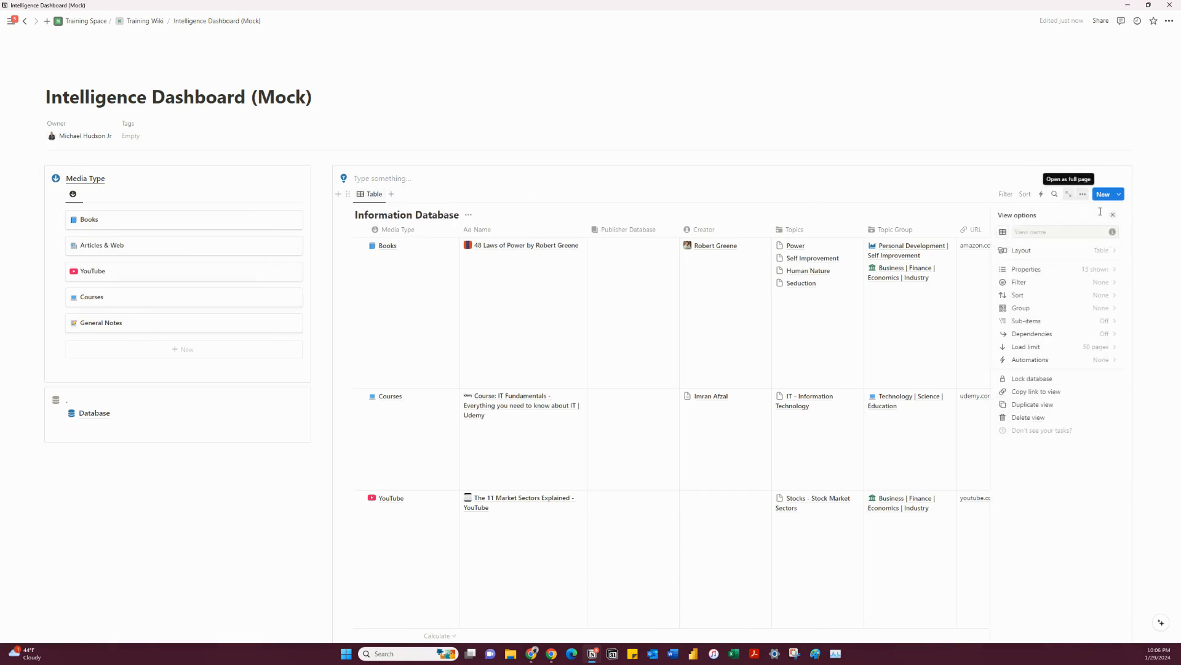
{"action": "left_click", "coordinate": [1103, 251]}
{"action": "left_click", "coordinate": [1105, 276]}
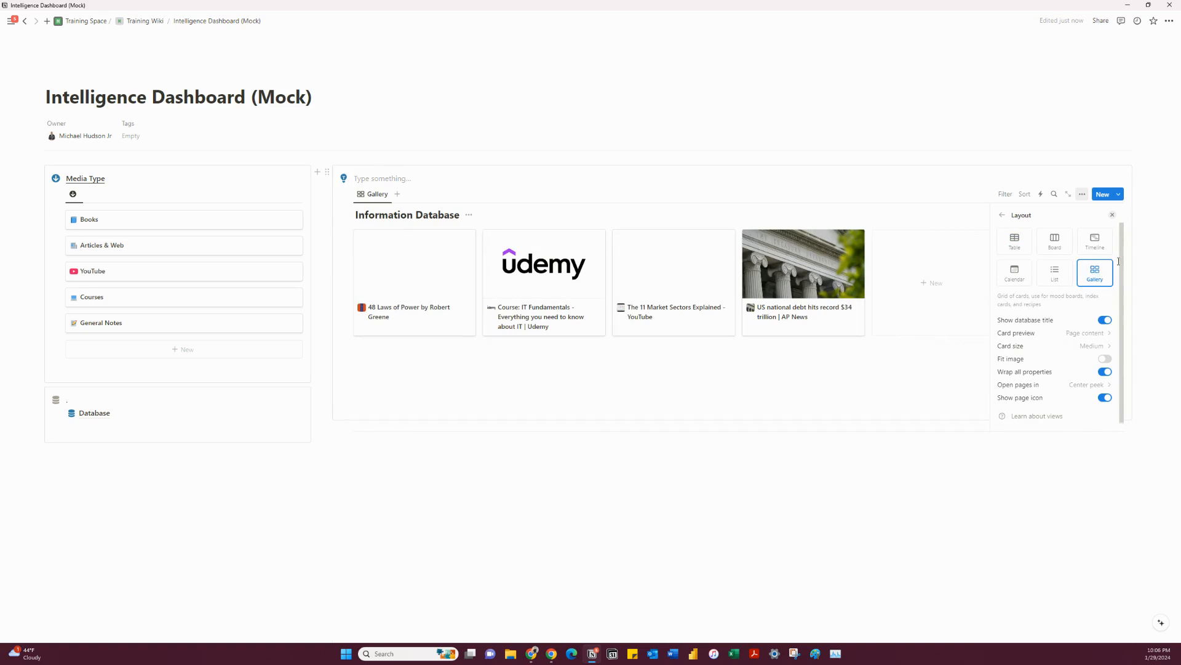
{"action": "left_click", "coordinate": [1078, 335]}
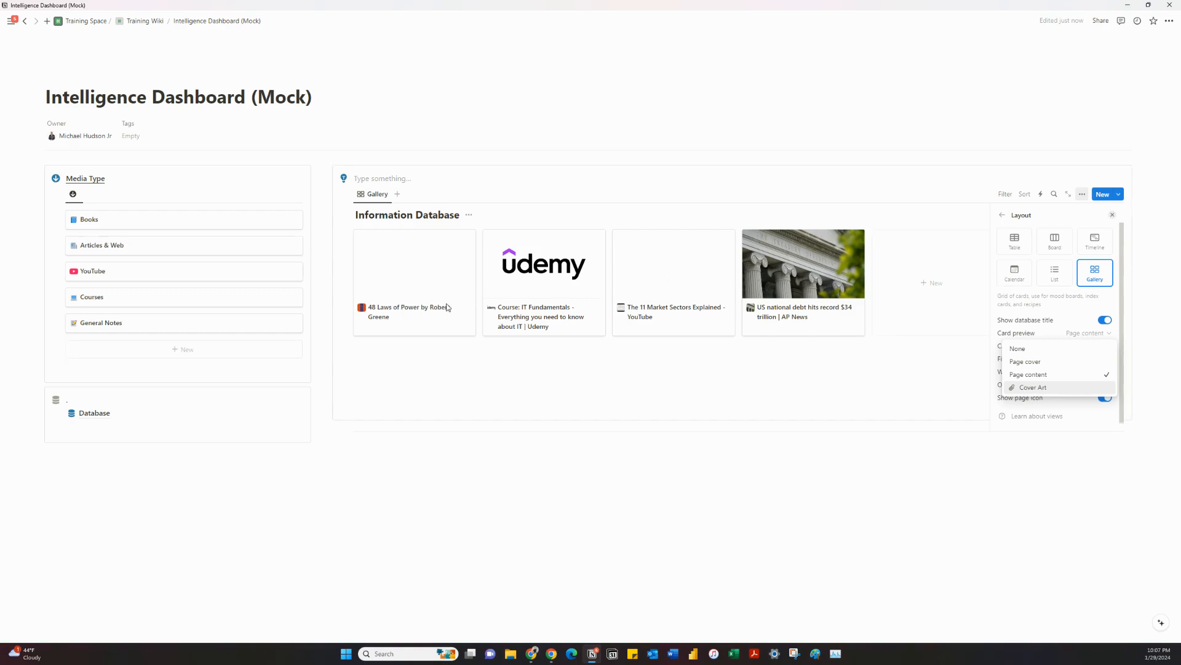
{"action": "left_click", "coordinate": [1083, 334]}
{"action": "left_click", "coordinate": [1086, 337]}
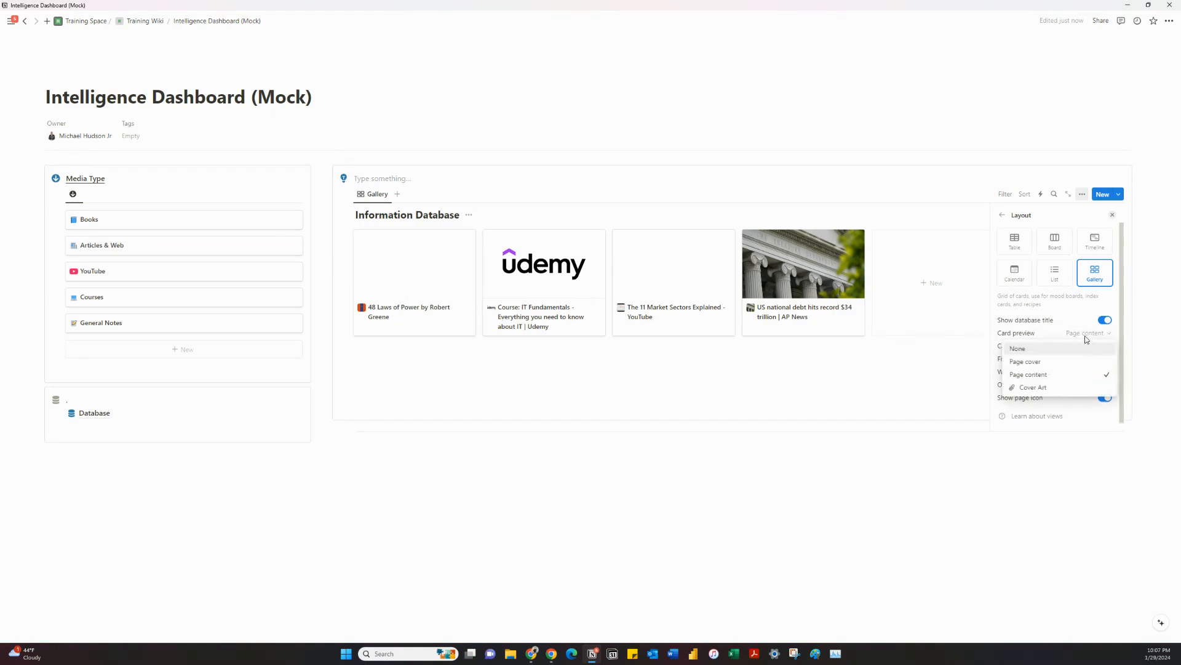
{"action": "left_click", "coordinate": [1042, 388]}
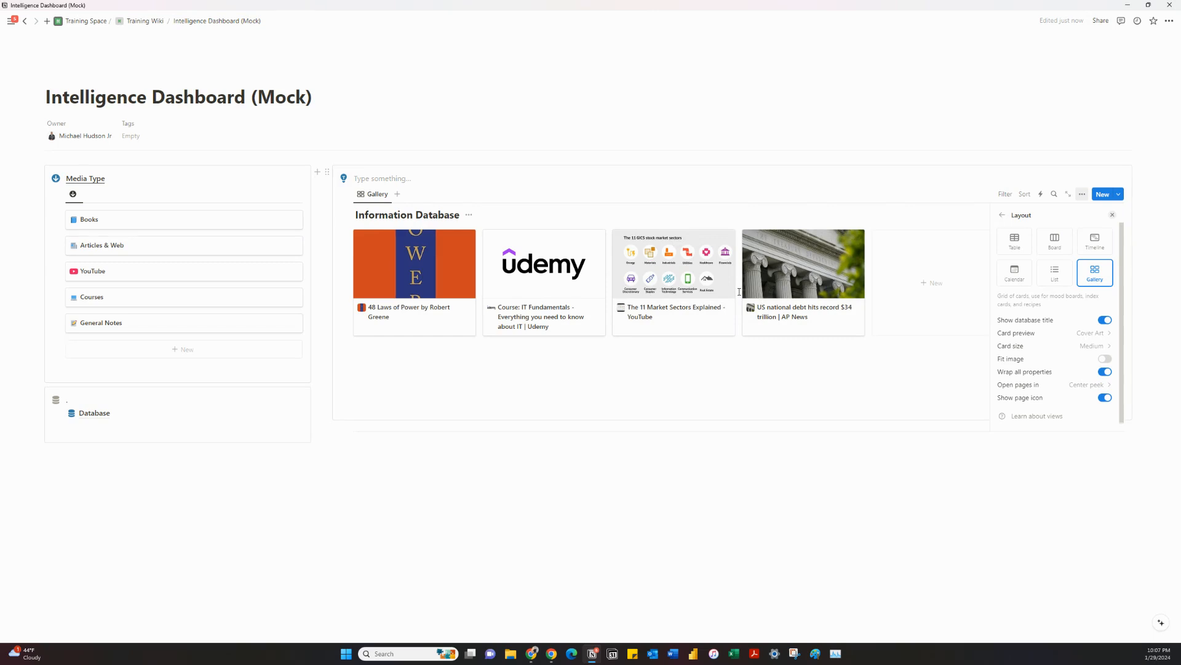
- Show the Media Type and Rating properties on the Information Database gallery cards, with Rating above Media Type
{"action": "left_click", "coordinate": [1002, 215]}
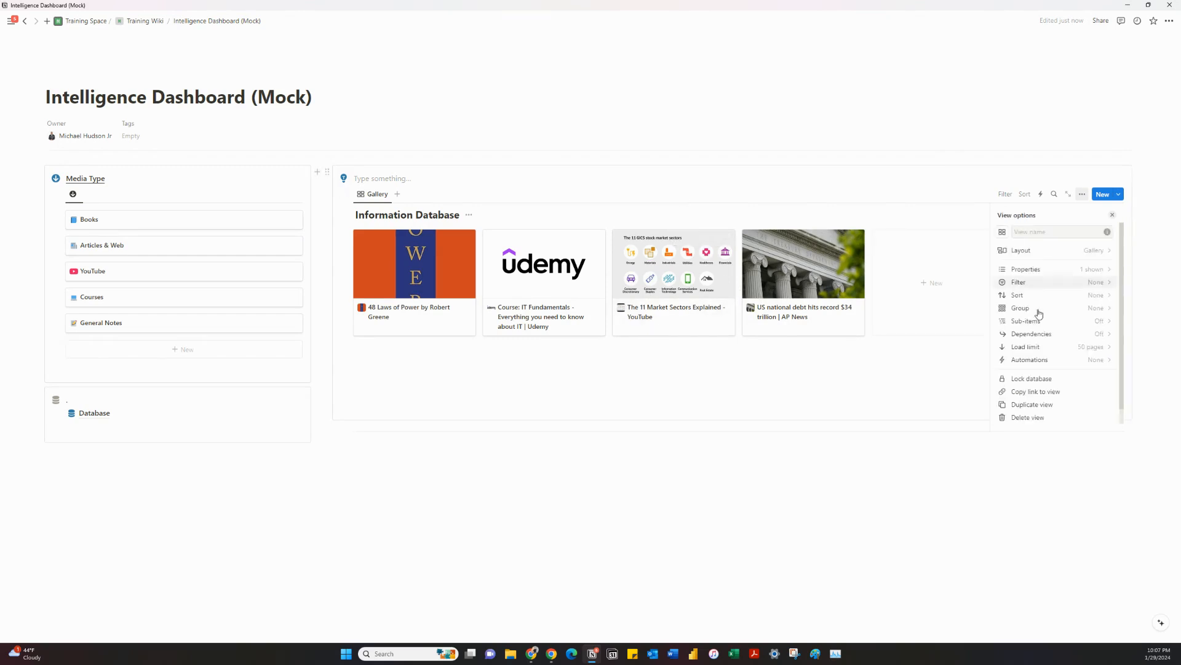
{"action": "left_click", "coordinate": [1046, 267]}
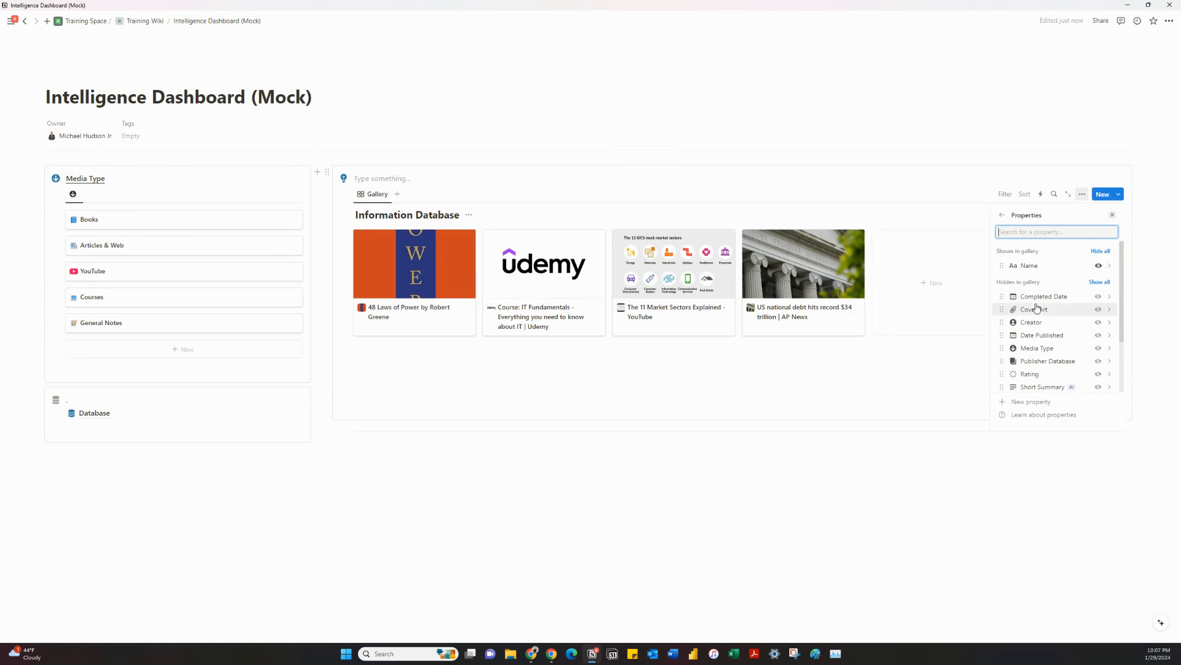
{"action": "left_click", "coordinate": [1097, 348]}
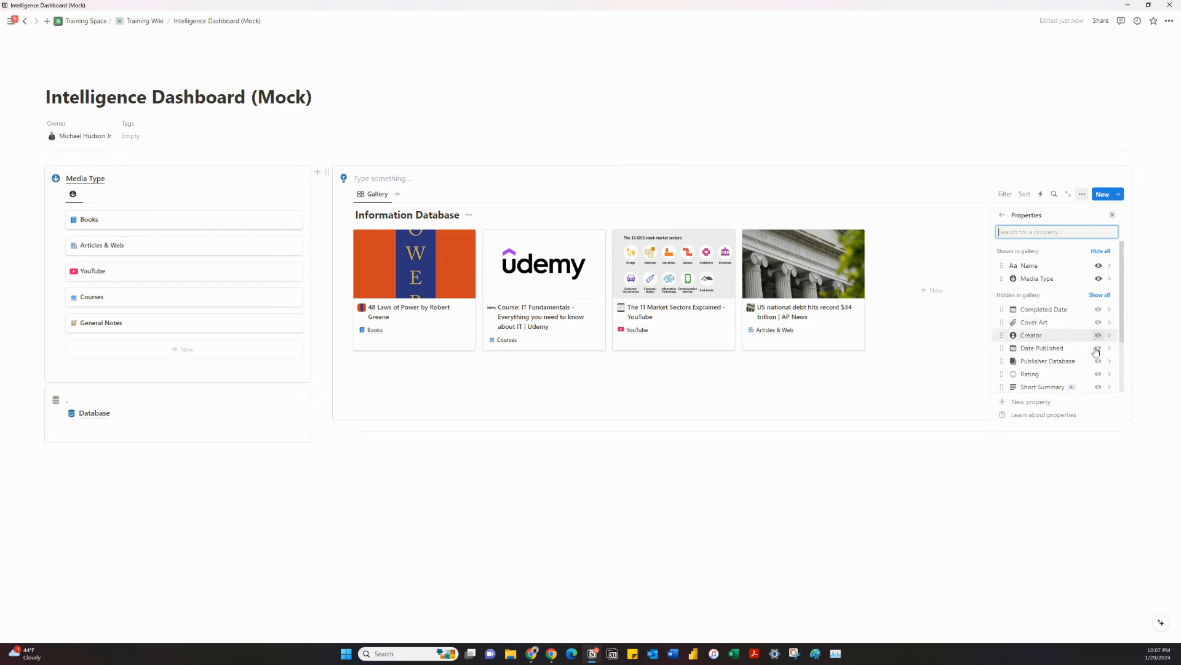
{"action": "left_click", "coordinate": [1097, 373]}
{"action": "left_click_drag", "start_coordinate": [1013, 284], "coordinate": [1016, 292]}
- Show the Short Summary property on the gallery cards and place it directly below Name
{"action": "scroll", "coordinate": [1079, 376], "scroll_direction": "down", "scroll_amount": 1}
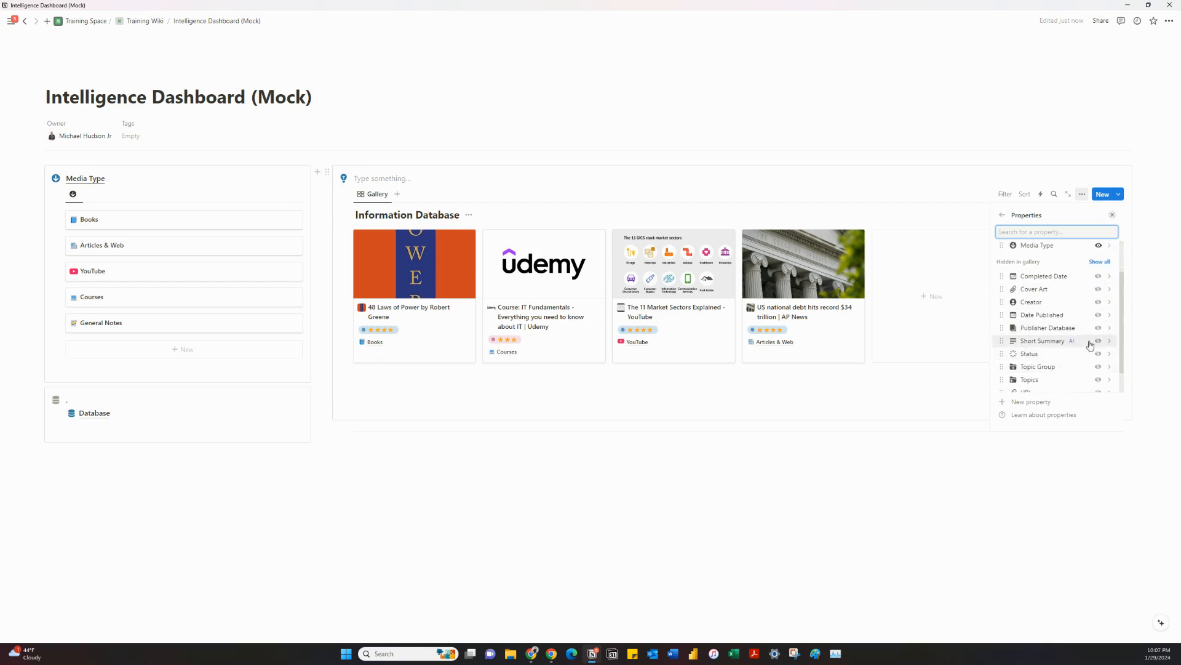
{"action": "left_click", "coordinate": [1097, 343]}
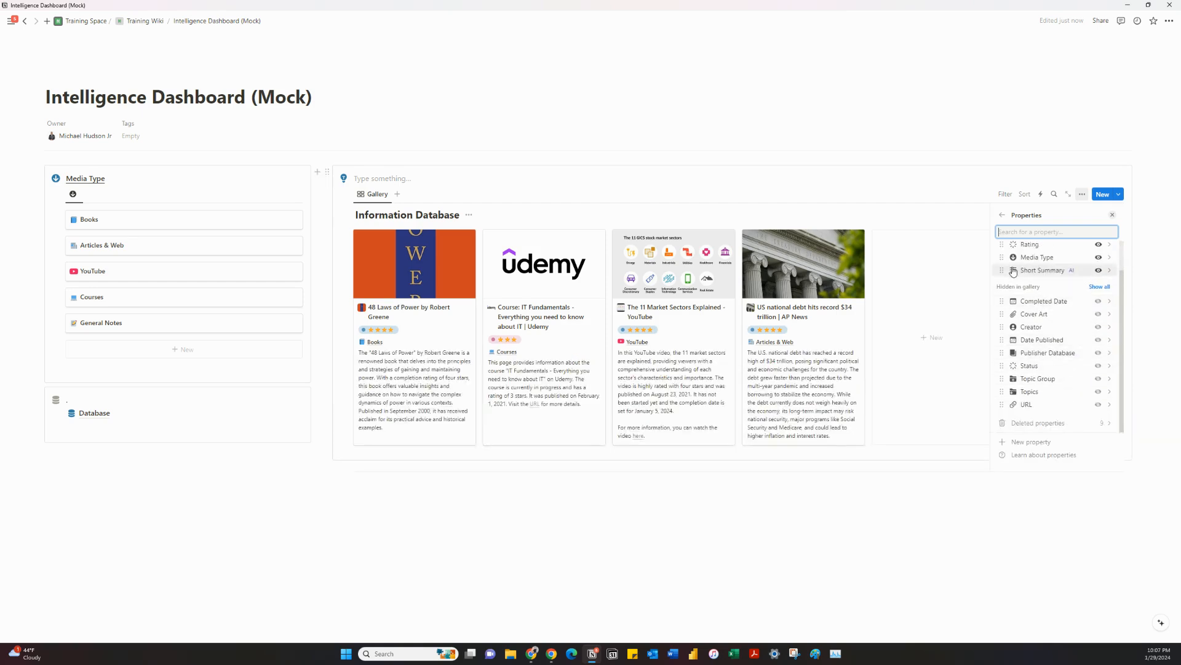
{"action": "scroll", "coordinate": [1016, 287], "scroll_direction": "up", "scroll_amount": 2}
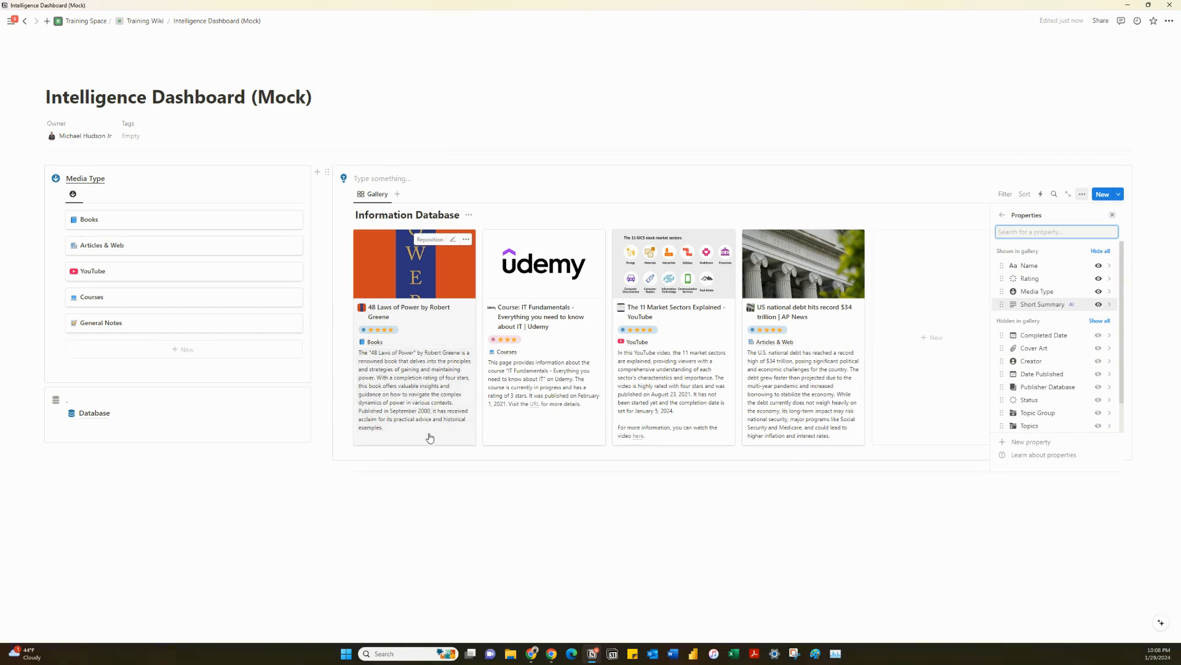
{"action": "left_click_drag", "start_coordinate": [1003, 304], "coordinate": [1008, 286]}
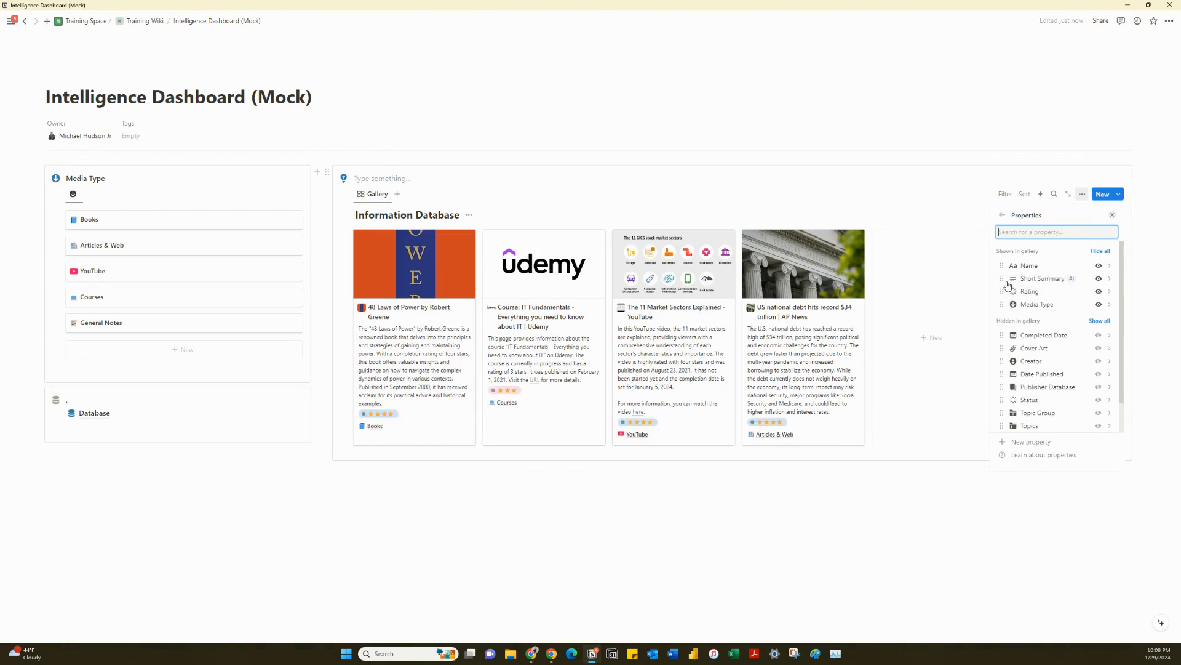
- Show the URL property on the Information Database gallery cards and close the view settings
{"action": "scroll", "coordinate": [1034, 304], "scroll_direction": "down", "scroll_amount": 1}
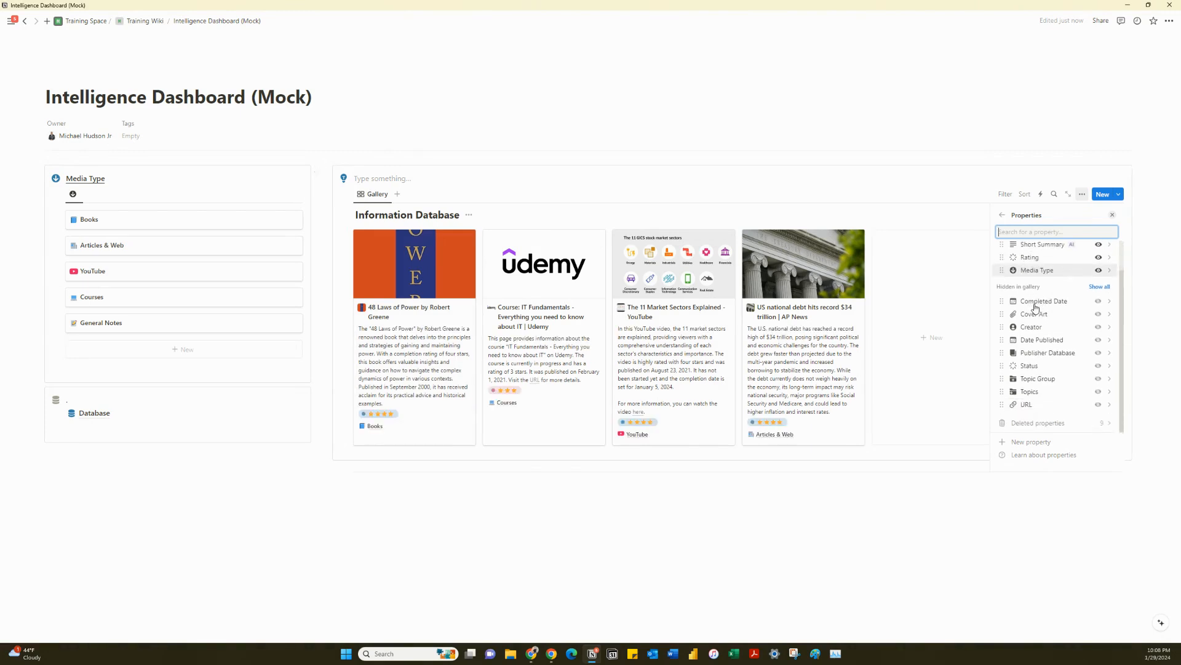
{"action": "left_click", "coordinate": [1098, 404]}
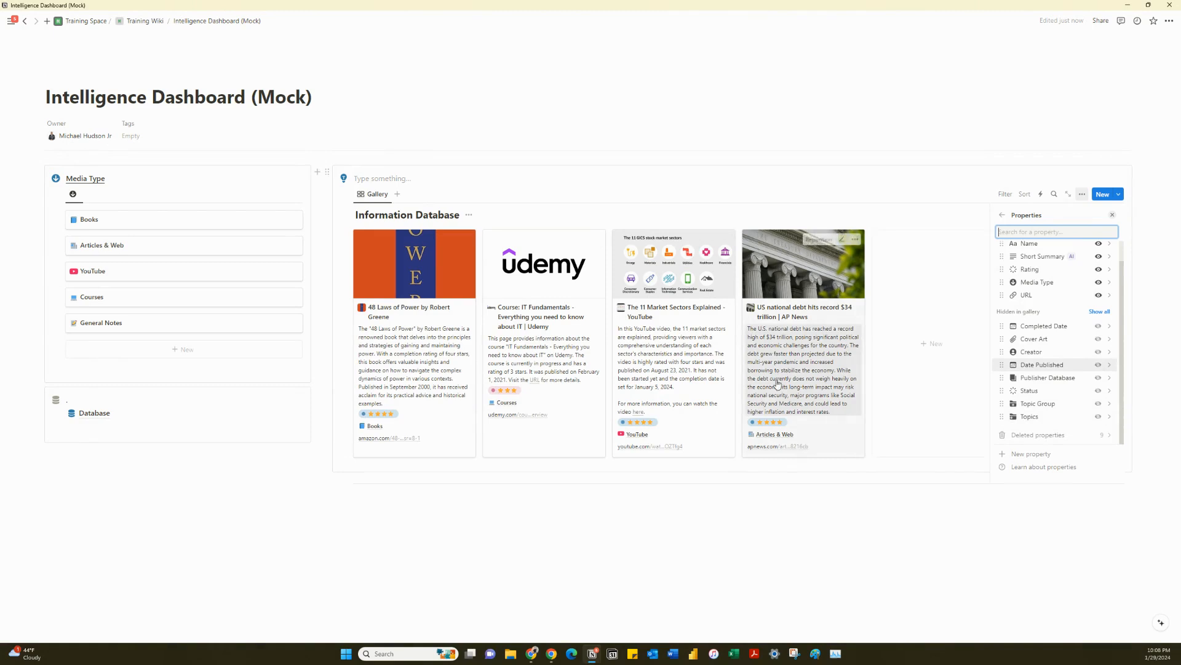
{"action": "left_click", "coordinate": [708, 526]}
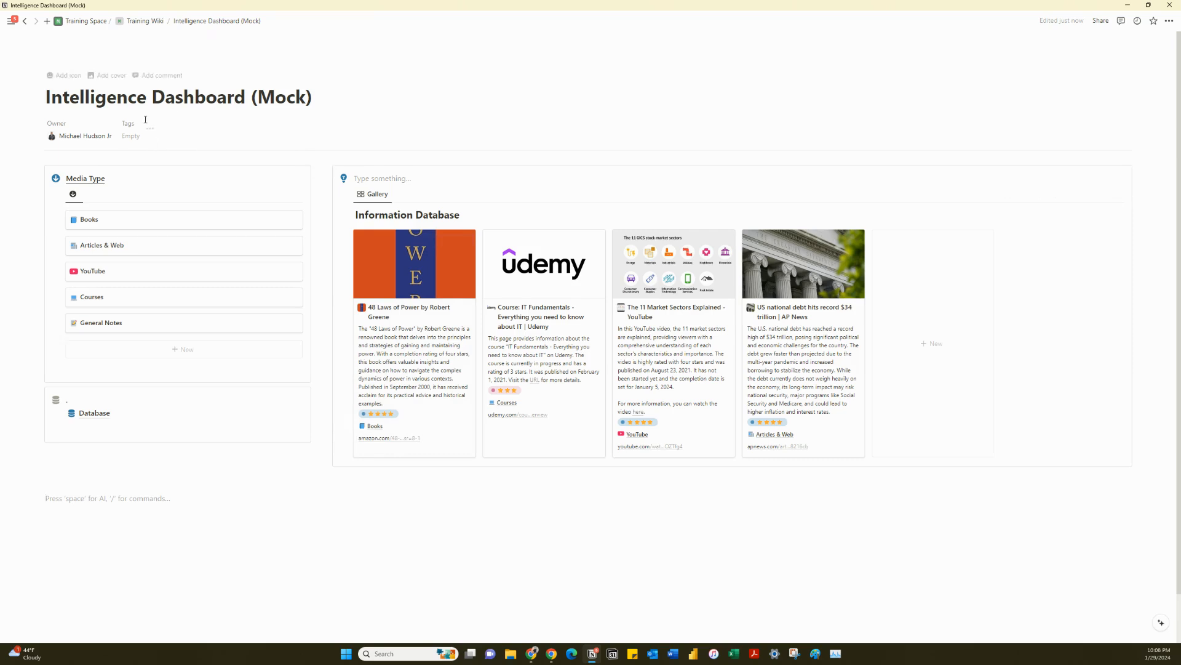
- Remove the empty line below the Database link inside its callout
{"action": "left_click", "coordinate": [150, 439]}
{"action": "left_click", "coordinate": [131, 427]}
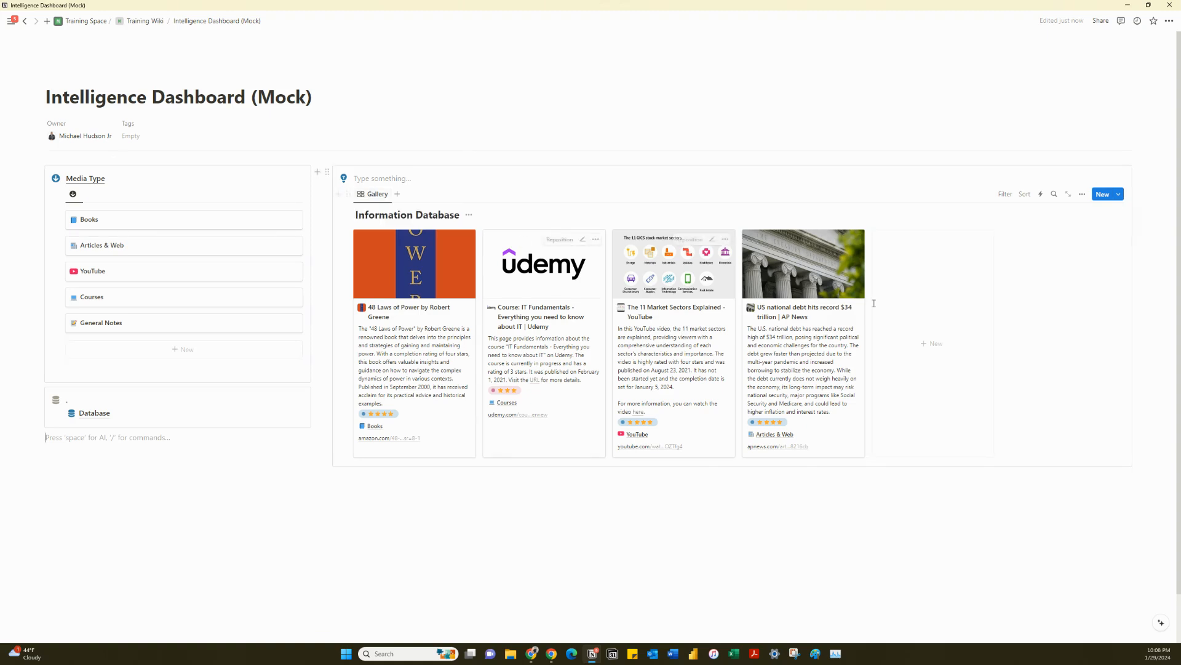
- Update the AI-generated Short Summary on the US national debt article card
{"action": "left_click", "coordinate": [841, 357]}
{"action": "left_click", "coordinate": [817, 316]}
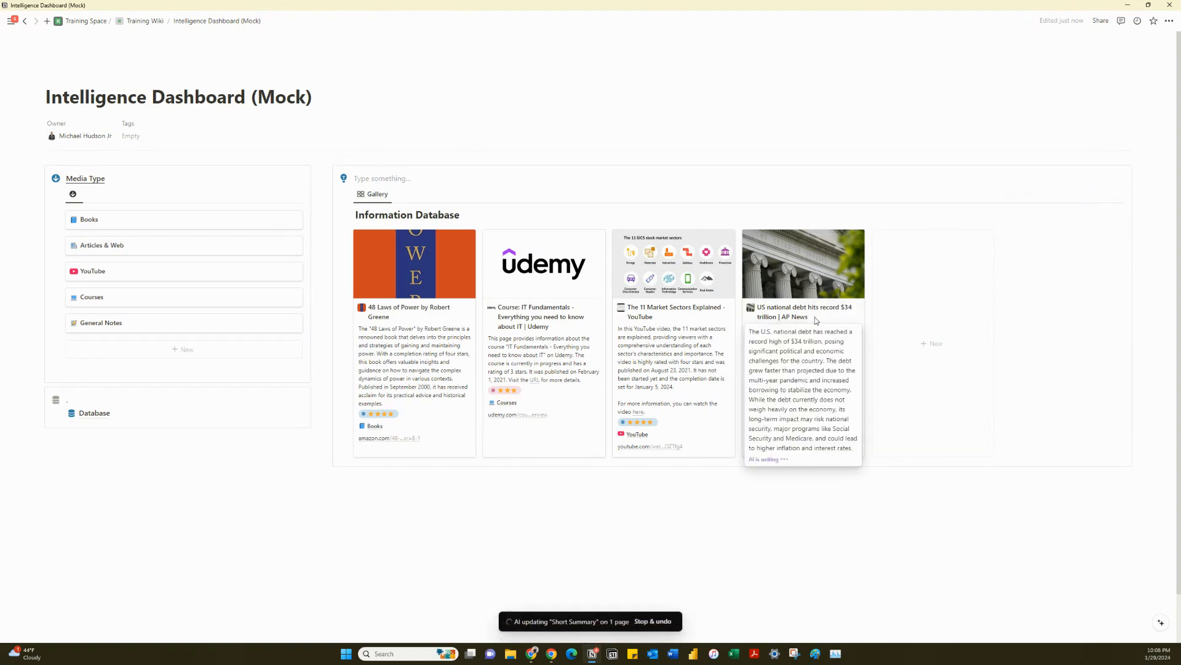
{"action": "left_click", "coordinate": [726, 512]}
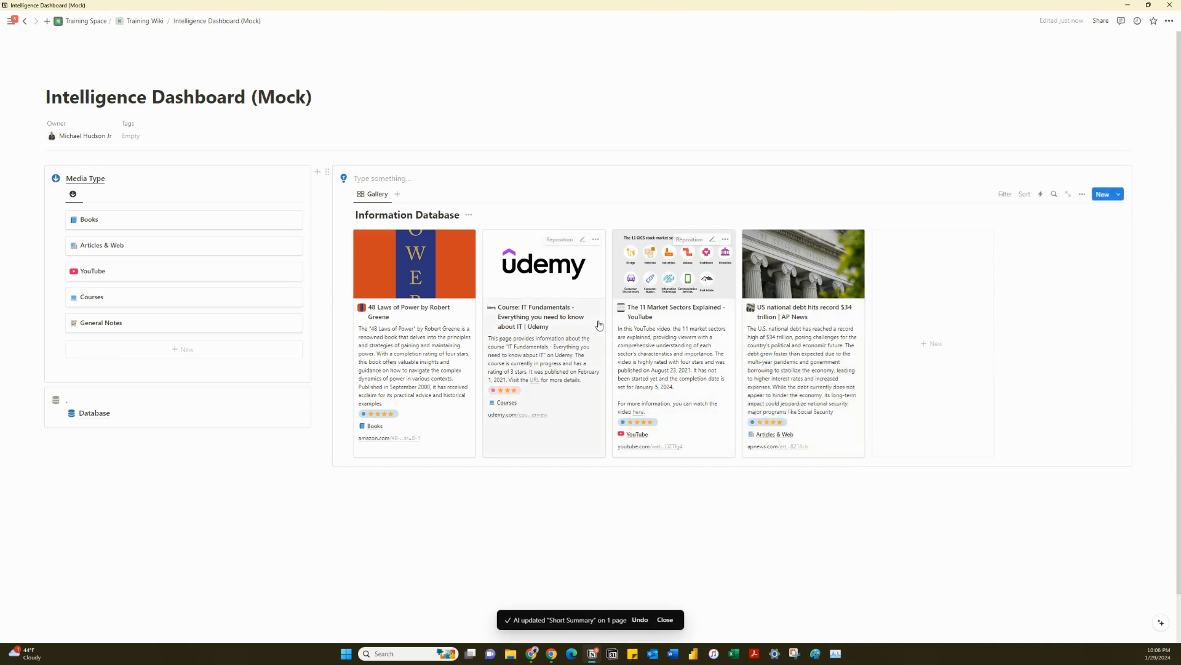
{"action": "left_click", "coordinate": [548, 521]}
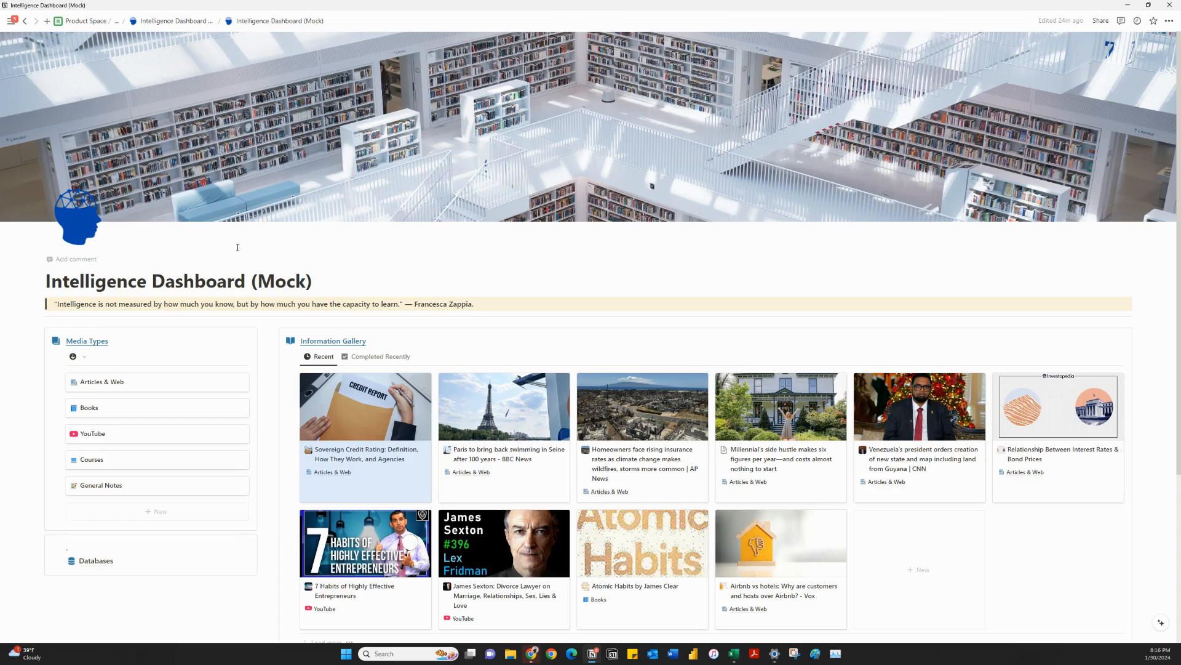
- Examine the completed Intelligence Dashboard example, including the Articles & Web page opened from its Media Types list
{"action": "scroll", "coordinate": [233, 245], "scroll_direction": "down", "scroll_amount": 1}
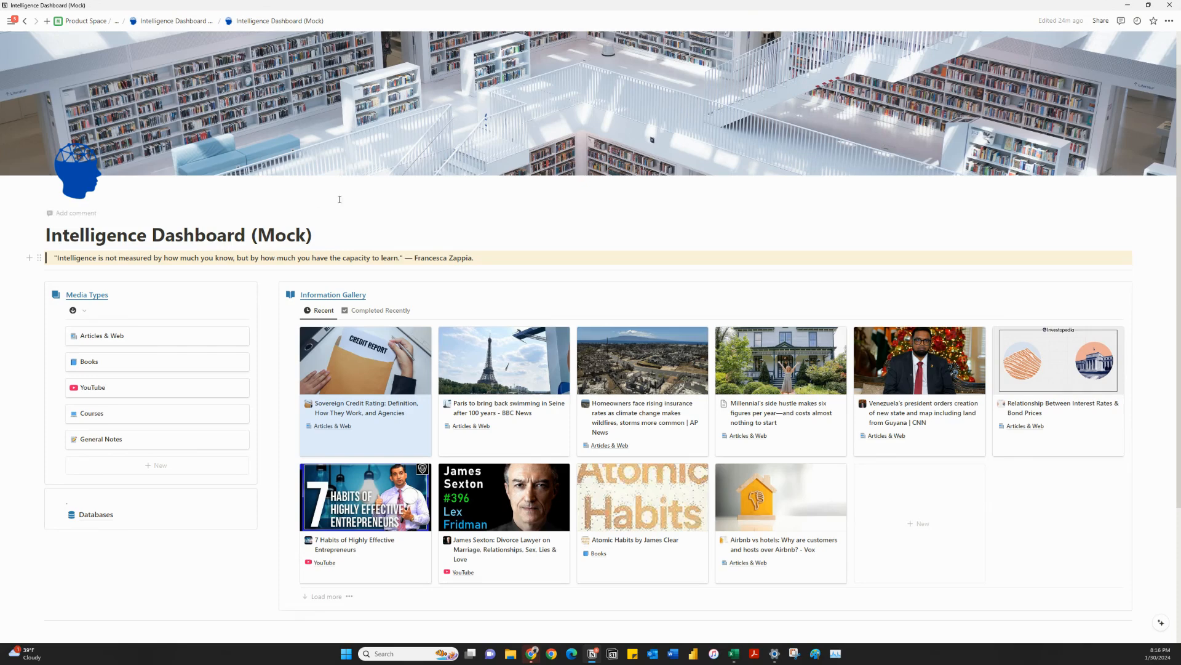
{"action": "scroll", "coordinate": [346, 214], "scroll_direction": "up", "scroll_amount": 1}
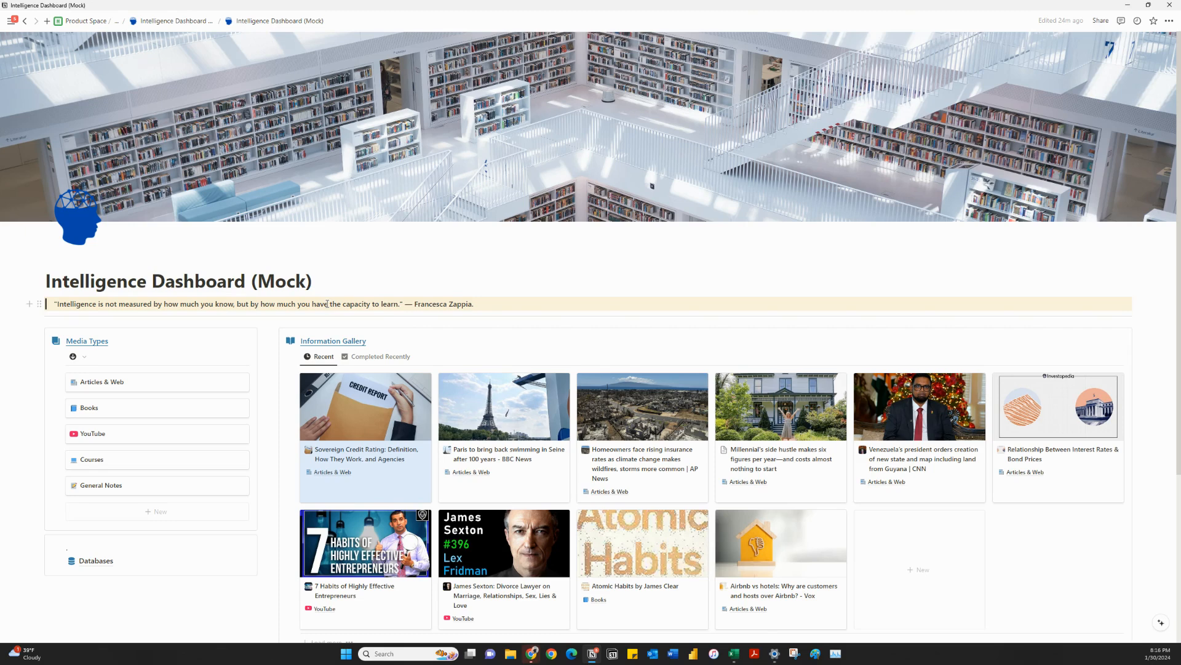
{"action": "scroll", "coordinate": [384, 325], "scroll_direction": "down", "scroll_amount": 2}
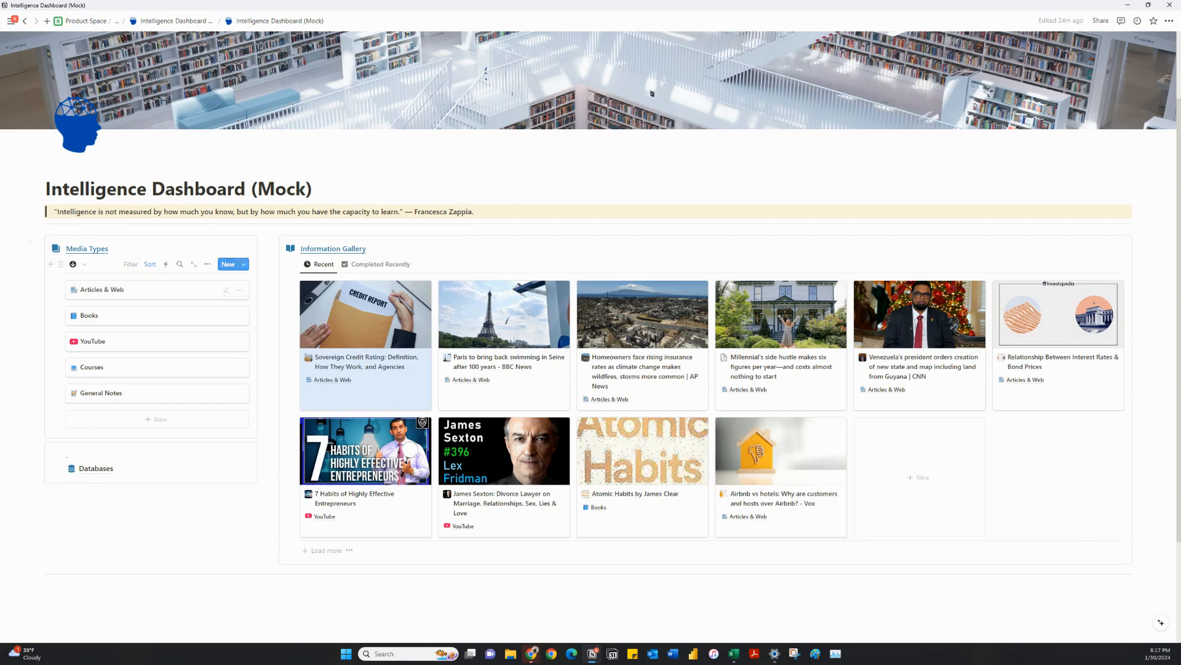
{"action": "left_click", "coordinate": [116, 292]}
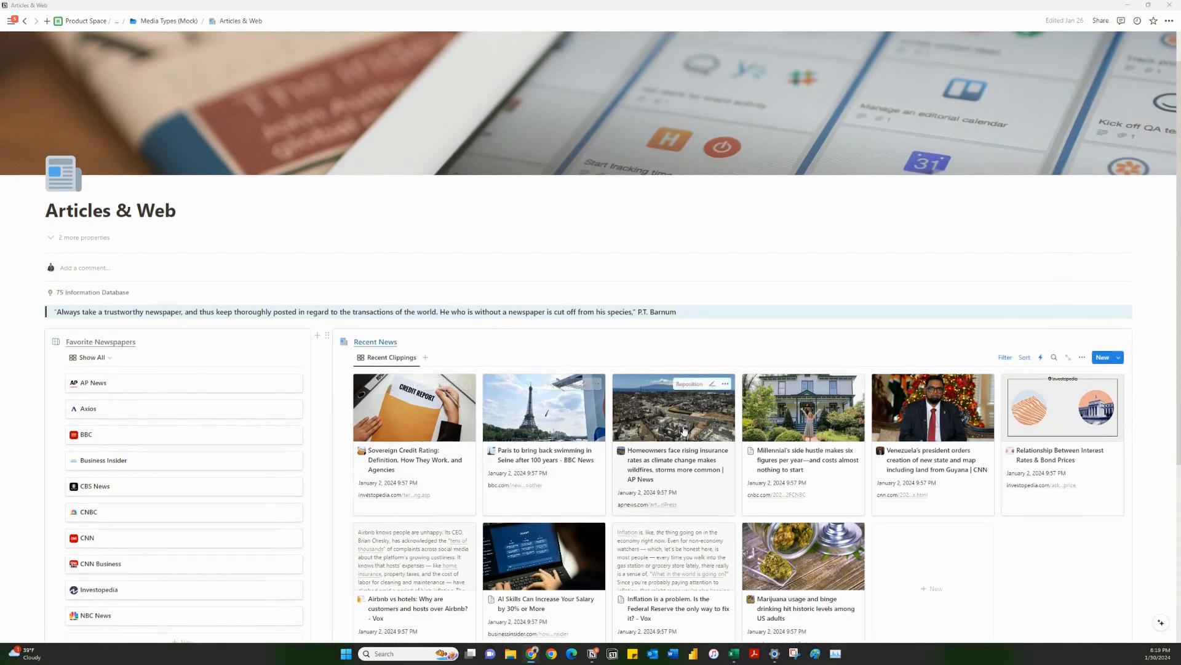
{"action": "scroll", "coordinate": [417, 403], "scroll_direction": "down", "scroll_amount": 1}
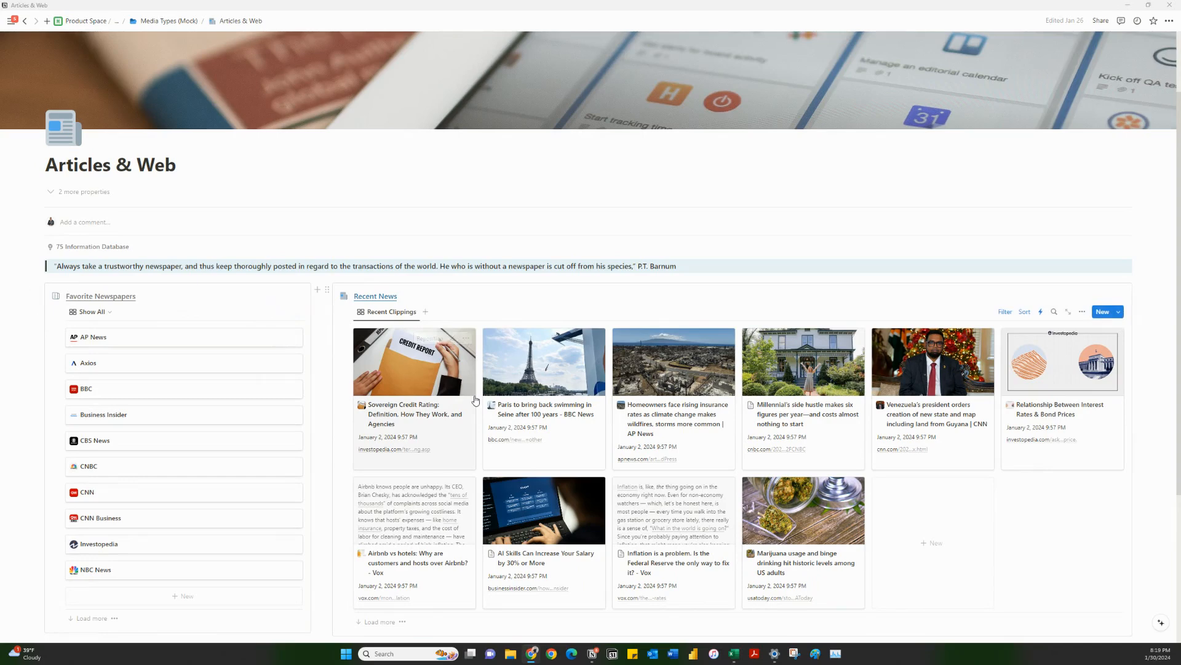
{"action": "scroll", "coordinate": [475, 400], "scroll_direction": "up", "scroll_amount": 3}
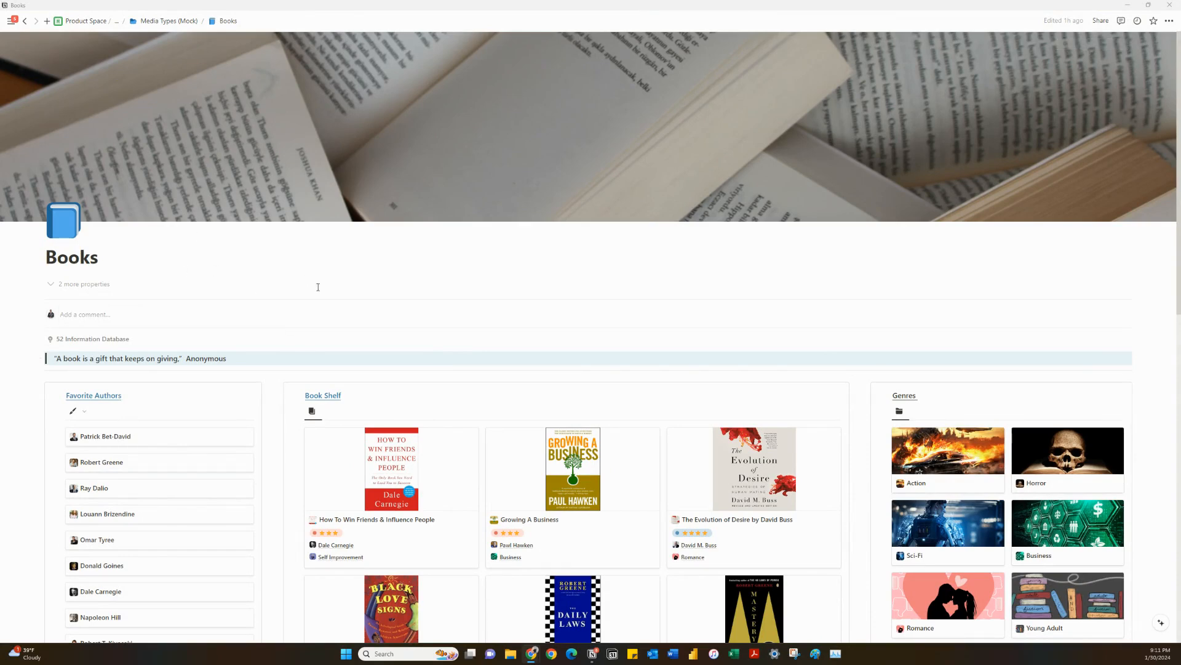
- Examine the Books page's Favorite Authors, Book Shelf and Genres sections
{"action": "scroll", "coordinate": [317, 285], "scroll_direction": "down", "scroll_amount": 4}
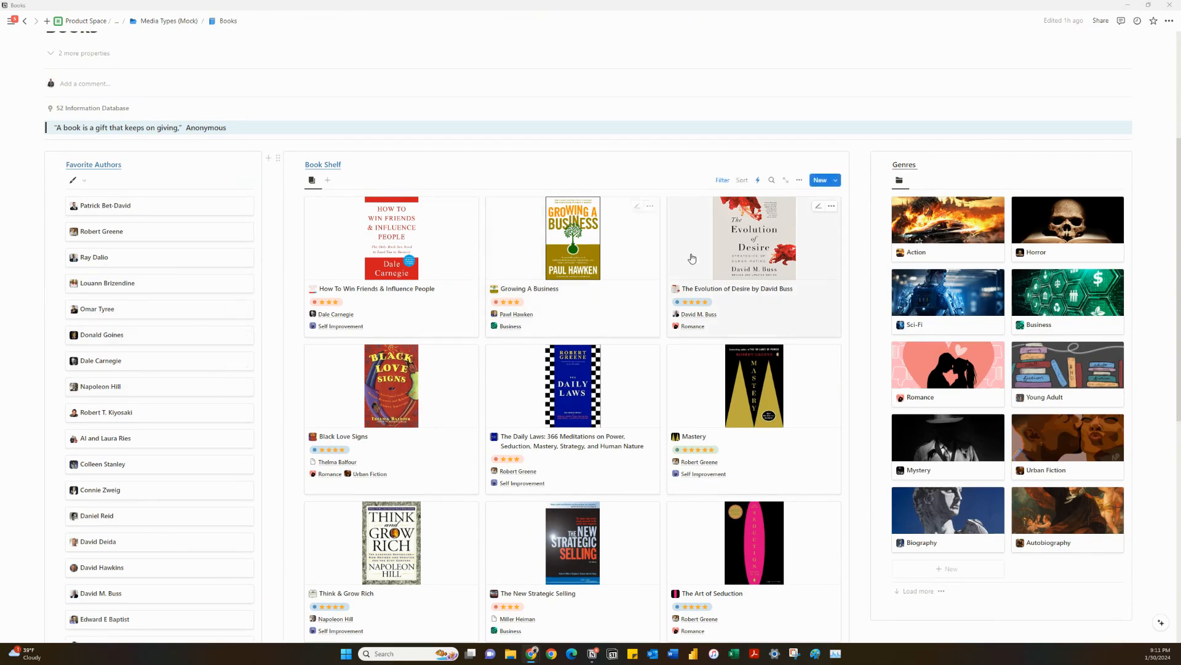
{"action": "scroll", "coordinate": [581, 268], "scroll_direction": "down", "scroll_amount": 1}
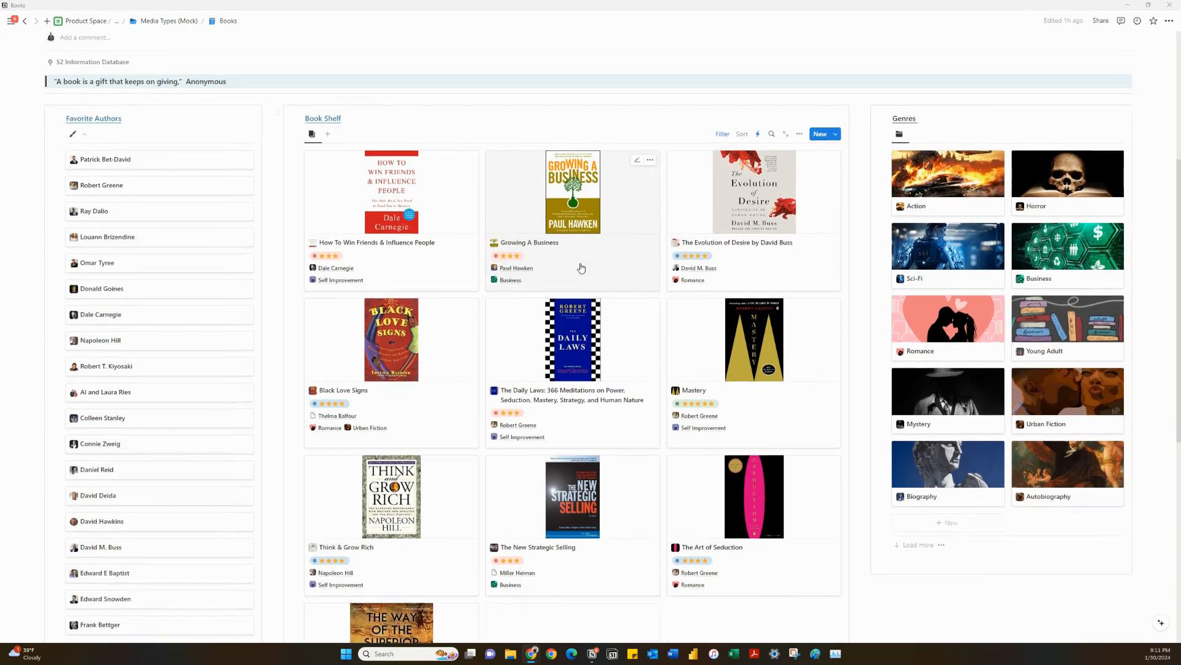
{"action": "scroll", "coordinate": [580, 269], "scroll_direction": "down", "scroll_amount": 2}
{"action": "scroll", "coordinate": [581, 269], "scroll_direction": "up", "scroll_amount": 3}
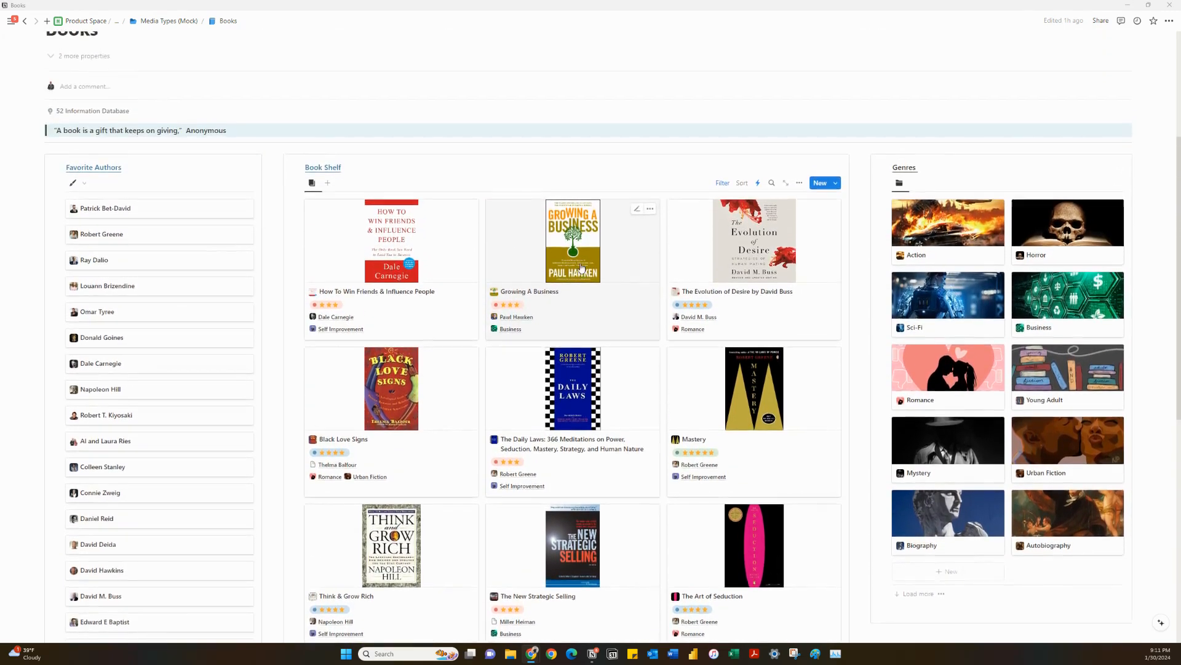
{"action": "scroll", "coordinate": [581, 268], "scroll_direction": "up", "scroll_amount": 2}
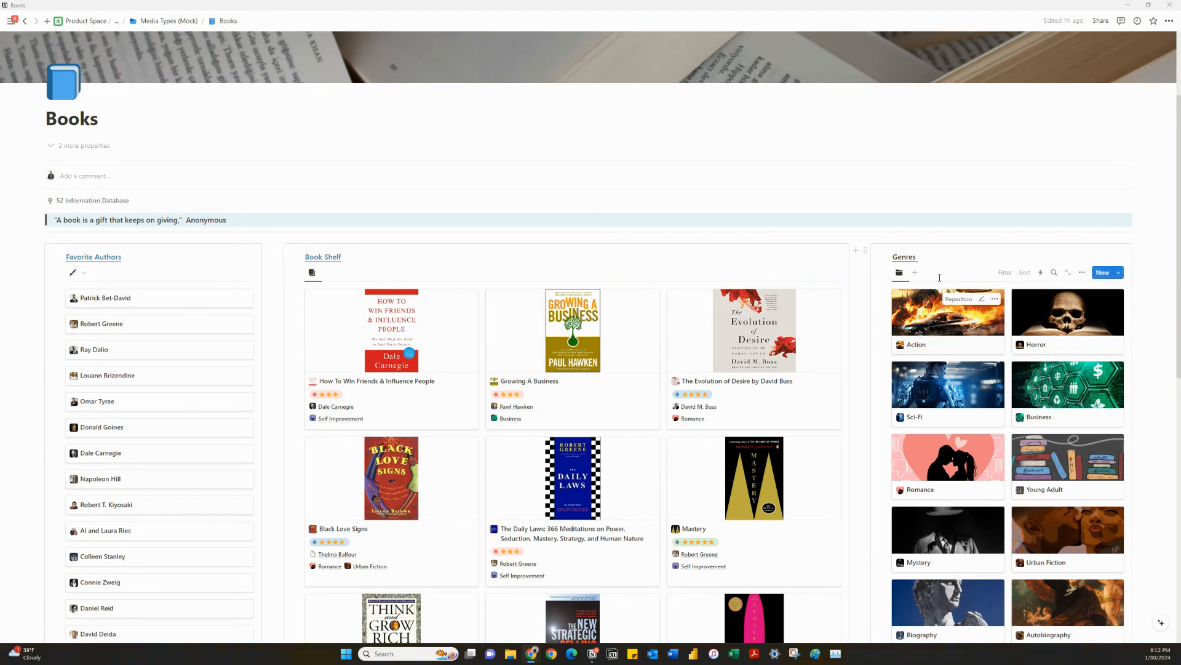
{"action": "scroll", "coordinate": [923, 261], "scroll_direction": "down", "scroll_amount": 1}
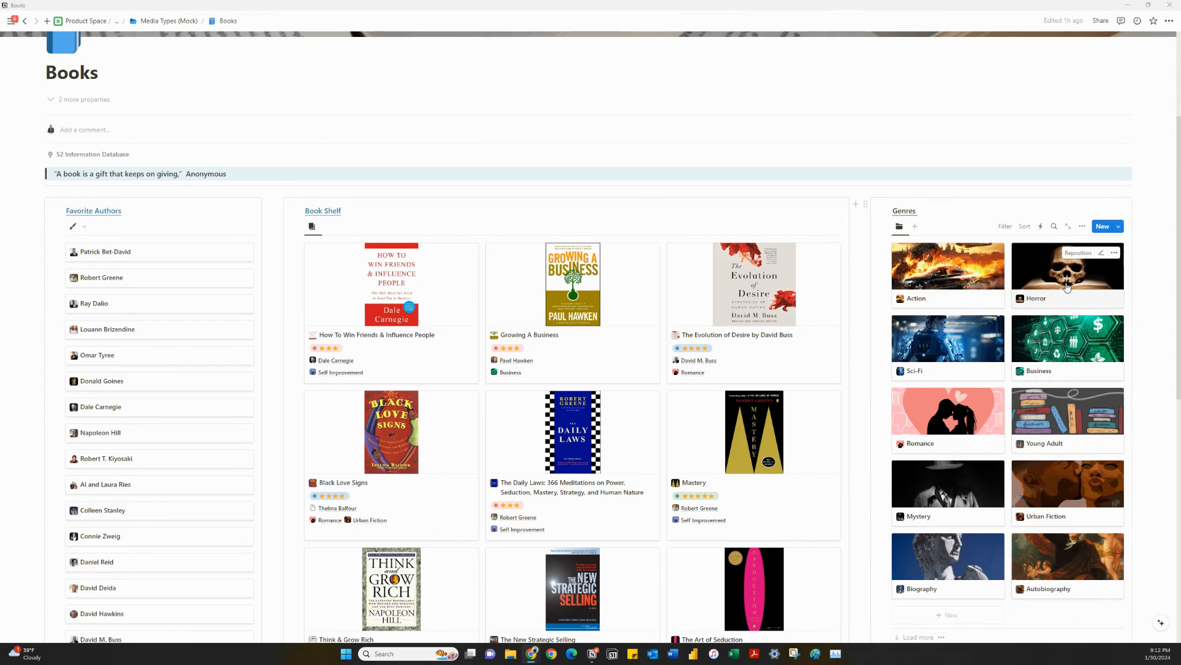
{"action": "scroll", "coordinate": [1027, 301], "scroll_direction": "up", "scroll_amount": 3}
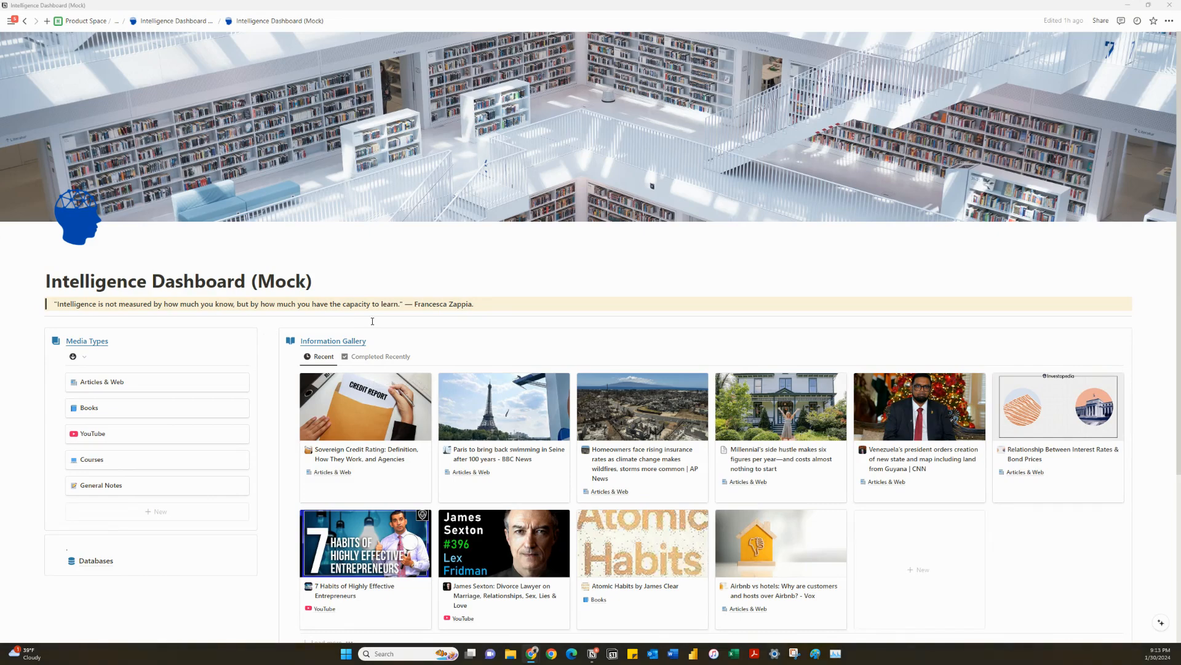
{"action": "scroll", "coordinate": [395, 312], "scroll_direction": "down", "scroll_amount": 2}
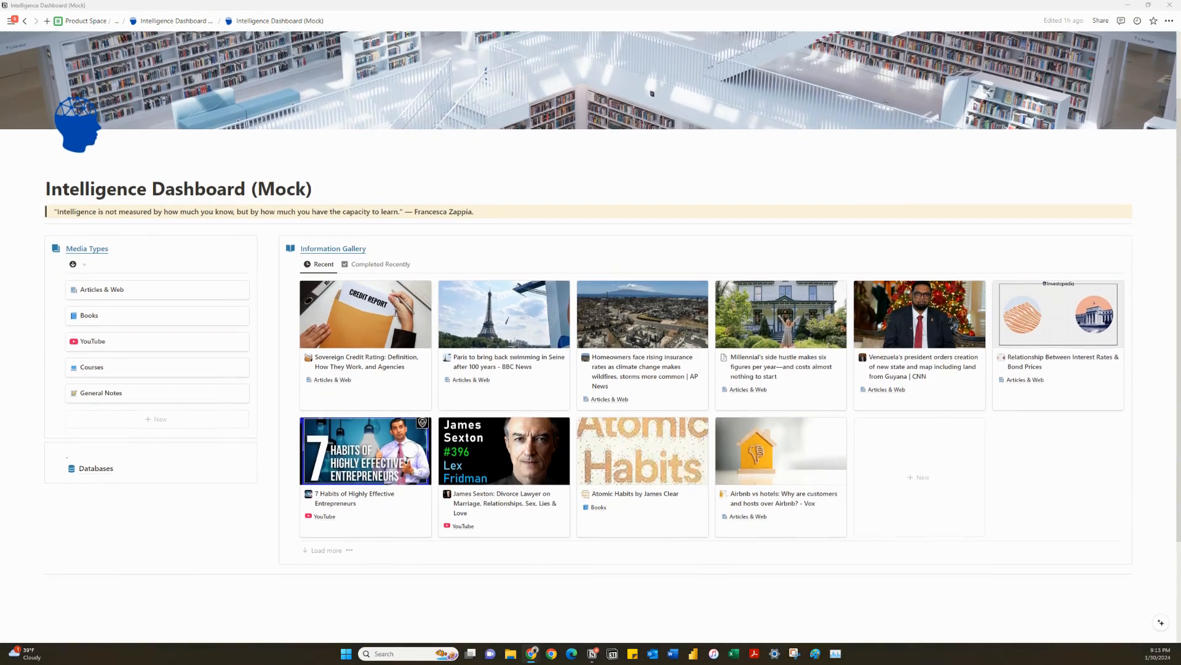
{"action": "scroll", "coordinate": [395, 312], "scroll_direction": "up", "scroll_amount": 2}
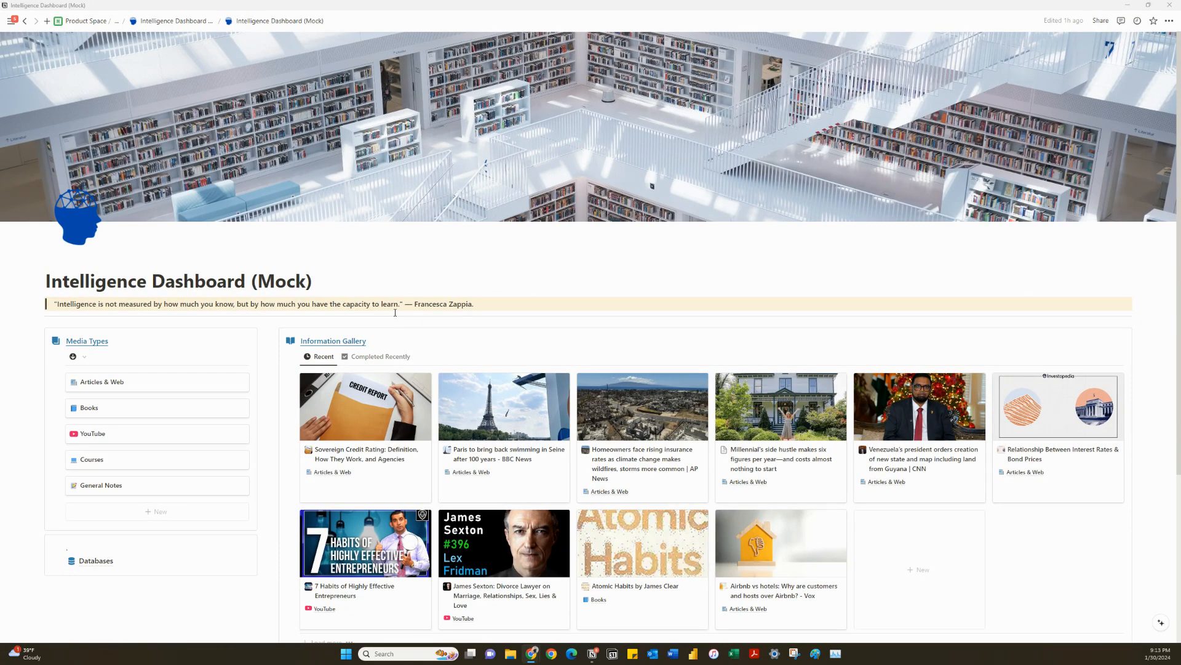
{"action": "scroll", "coordinate": [395, 312], "scroll_direction": "down", "scroll_amount": 1}
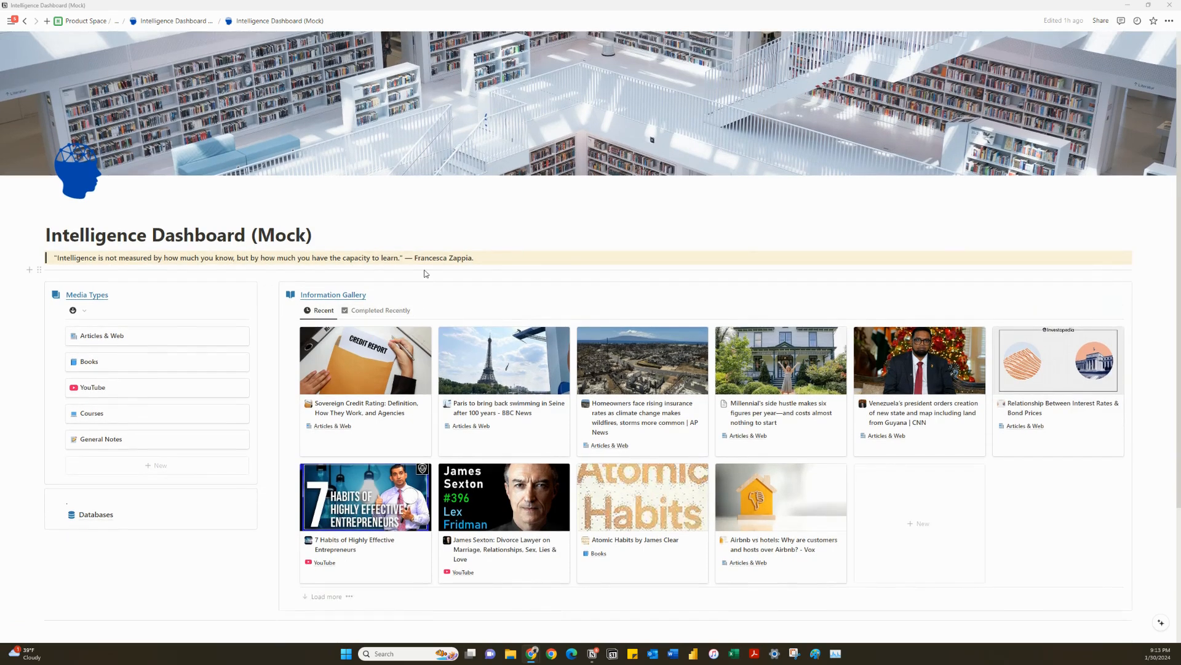